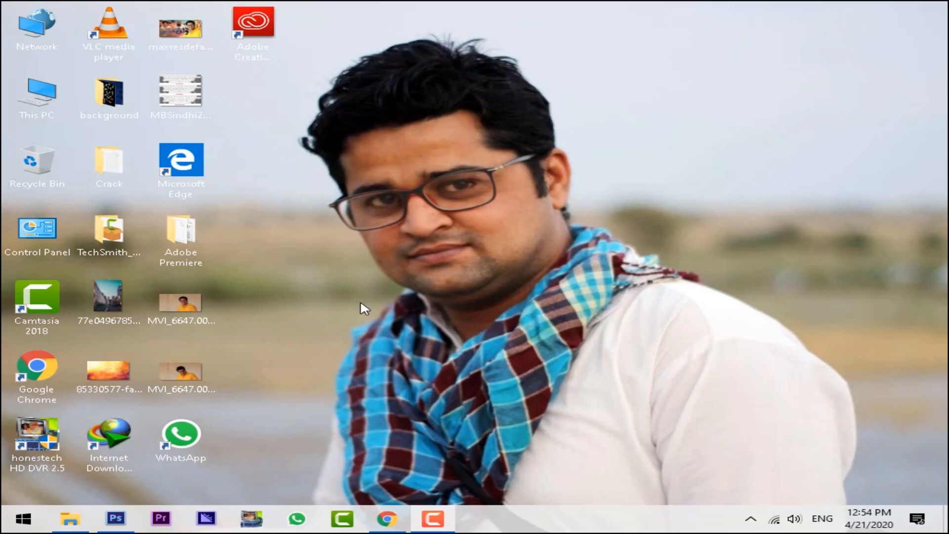
Switch to Photoshop and set up a new document with the Film & Video preset at size HDV/HDTV 720p/29.97.
{"action": "left_click", "coordinate": [116, 518]}
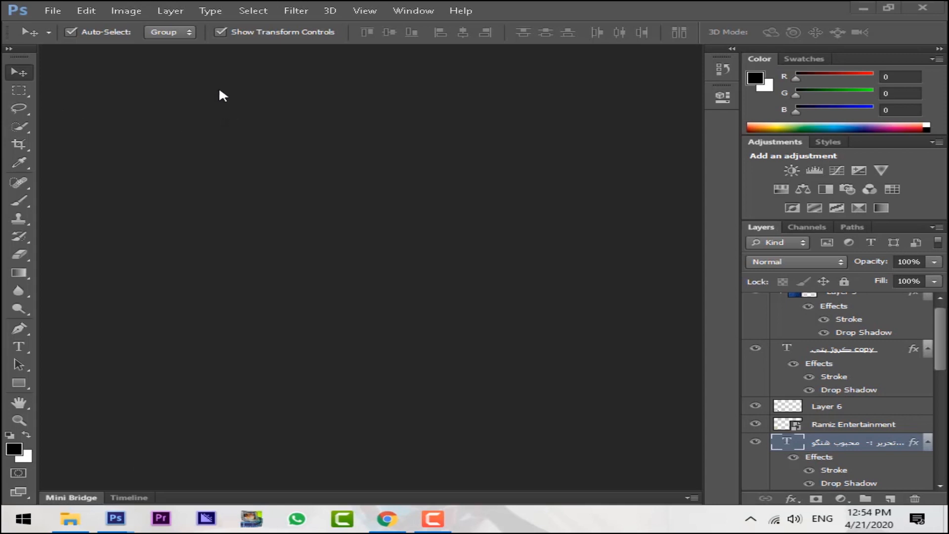
{"action": "left_click", "coordinate": [52, 11]}
{"action": "left_click", "coordinate": [69, 26]}
{"action": "left_click", "coordinate": [399, 143]}
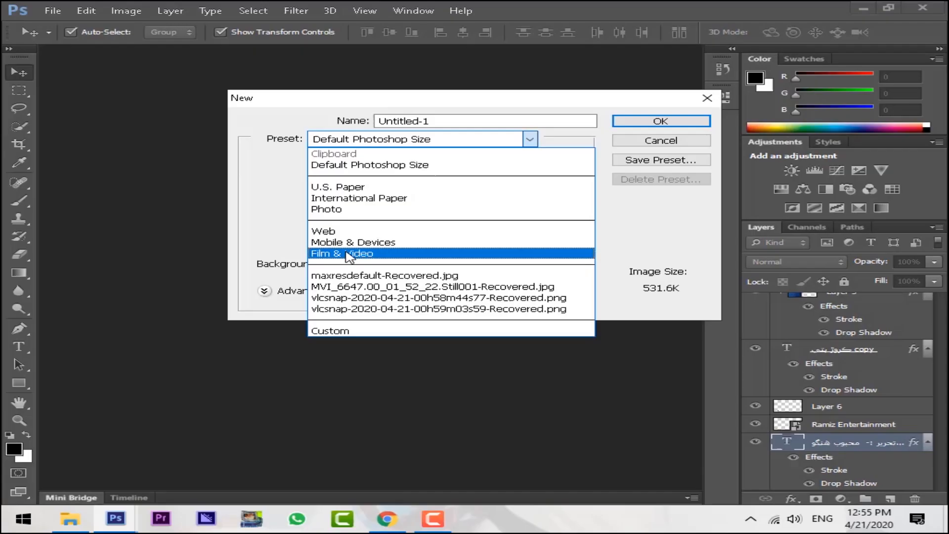
{"action": "left_click", "coordinate": [346, 253]}
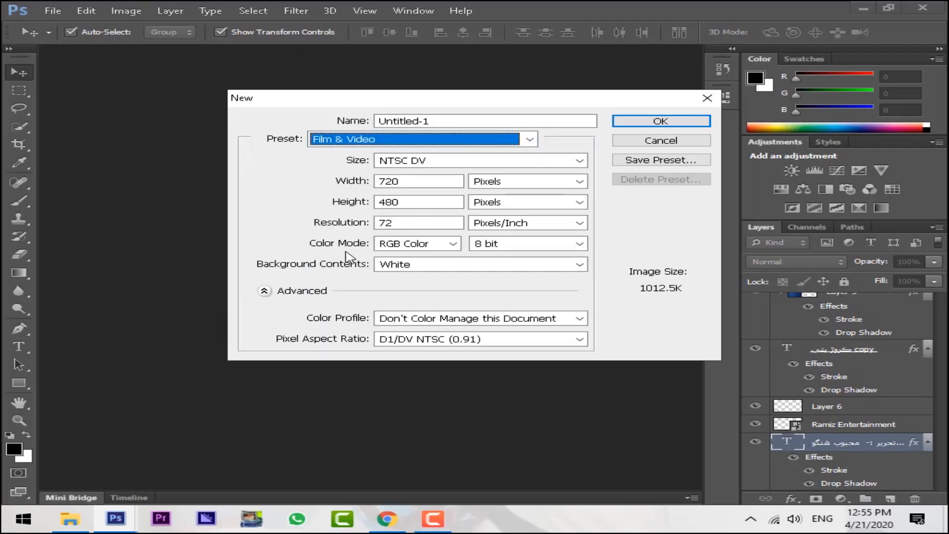
{"action": "left_click", "coordinate": [404, 161]}
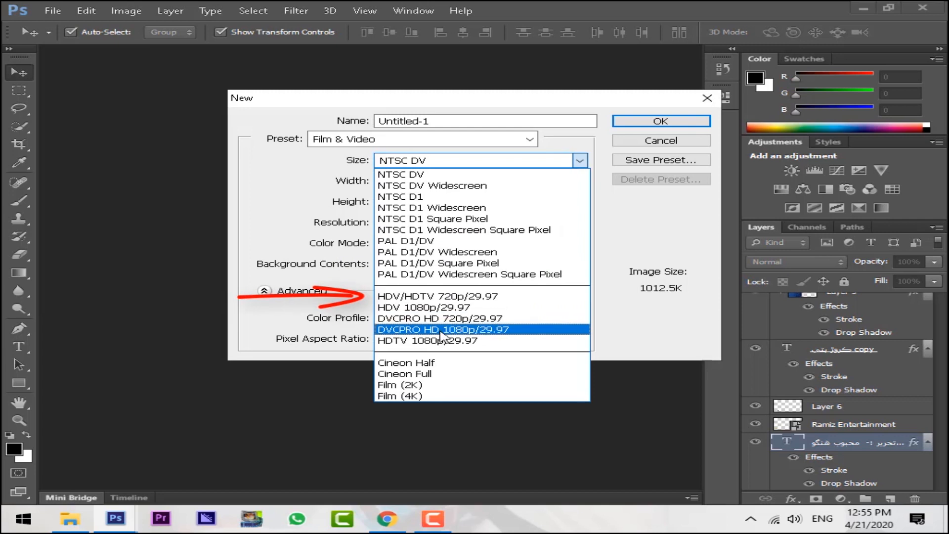
{"action": "left_click", "coordinate": [449, 297]}
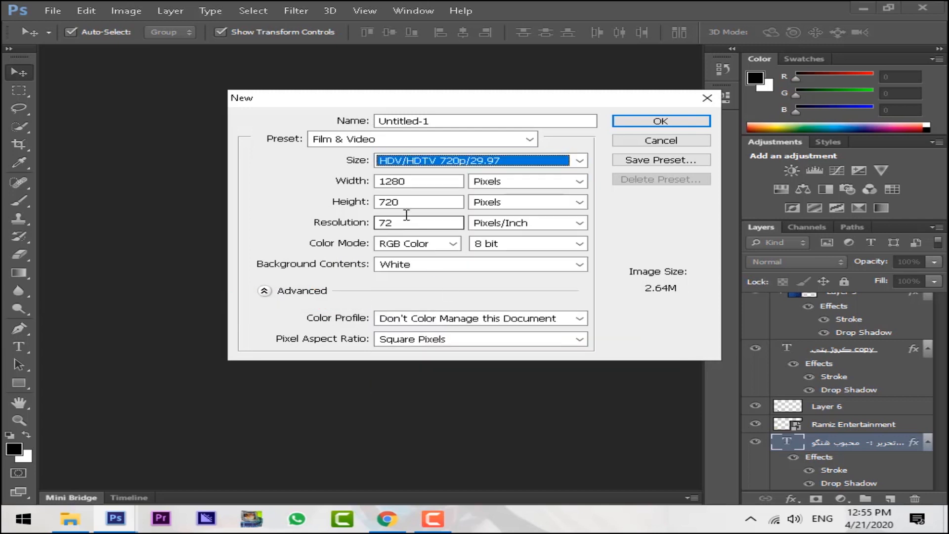
Set the background contents to Transparent, create the 1280 × 720 pixel, 72 ppi document and enlarge its window.
{"action": "double_click", "coordinate": [385, 182]}
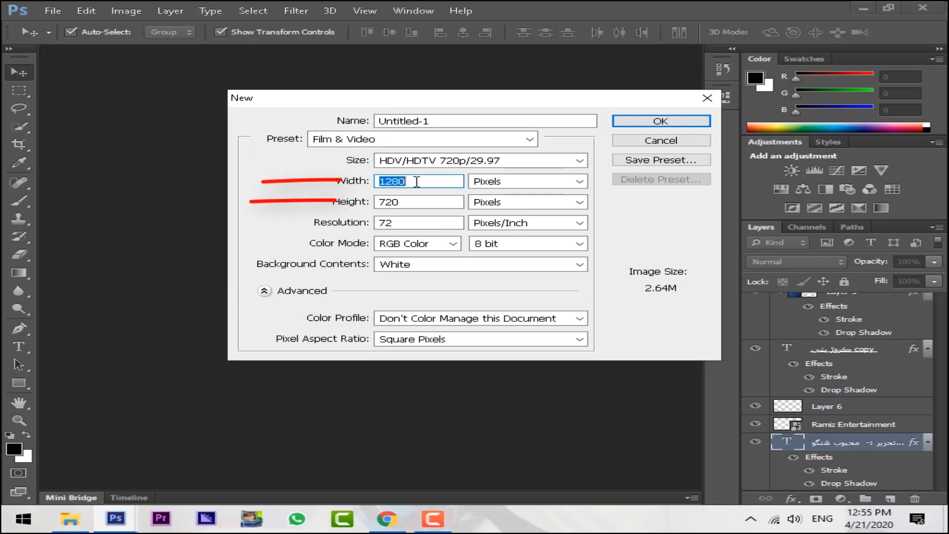
{"action": "double_click", "coordinate": [388, 202]}
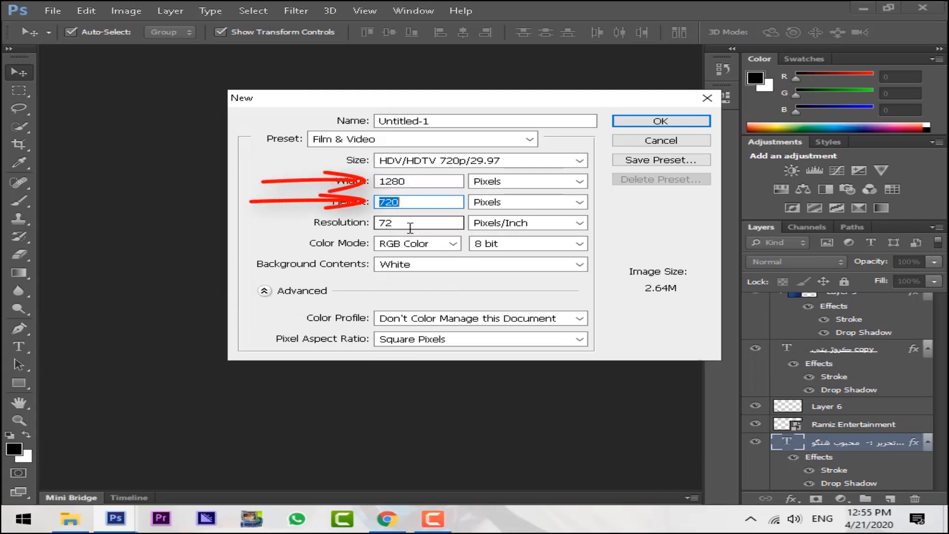
{"action": "left_click", "coordinate": [412, 223]}
{"action": "left_click_drag", "start_coordinate": [413, 224], "coordinate": [382, 225]}
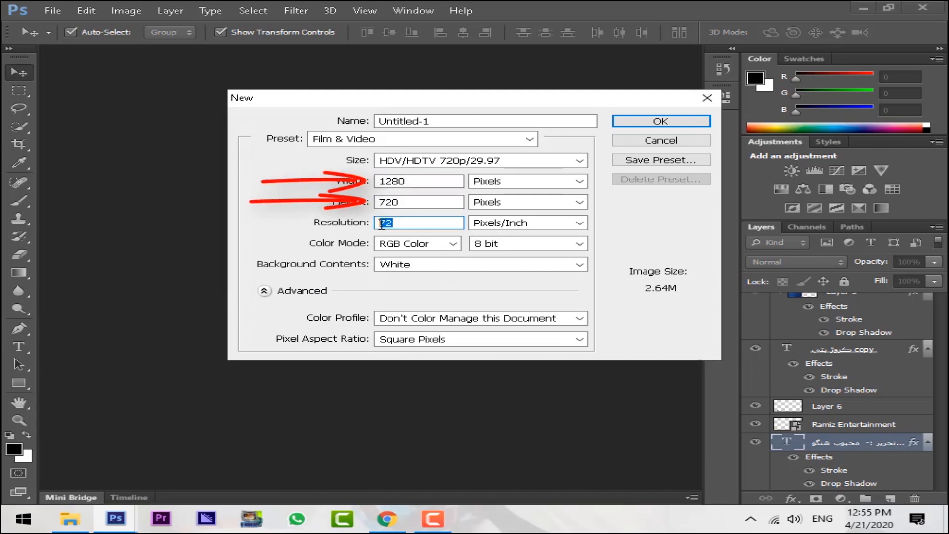
{"action": "left_click", "coordinate": [416, 227]}
{"action": "left_click", "coordinate": [425, 265]}
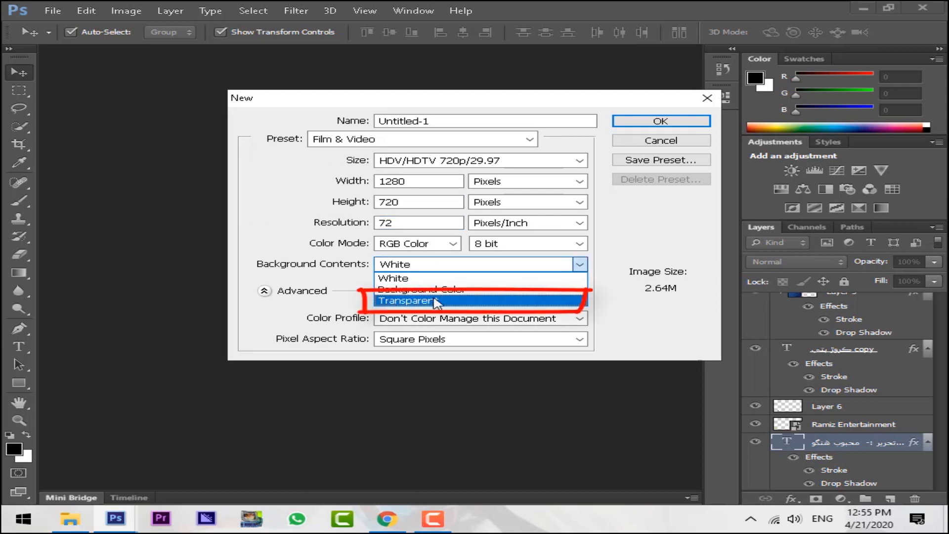
{"action": "left_click", "coordinate": [387, 302]}
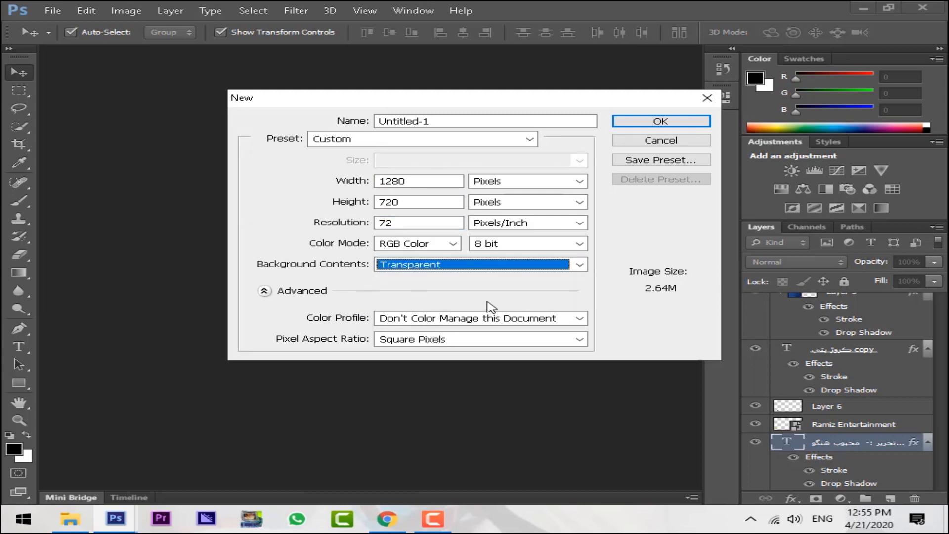
{"action": "left_click", "coordinate": [660, 122]}
{"action": "left_click_drag", "start_coordinate": [699, 377], "coordinate": [743, 408]}
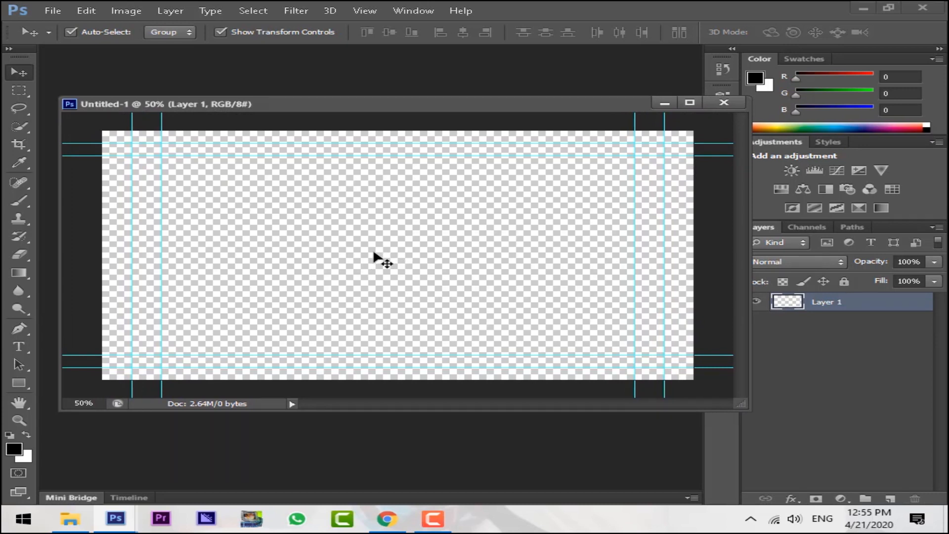
Minimize Photoshop, reposition the background folder among the desktop icons and open it.
{"action": "left_click", "coordinate": [864, 9]}
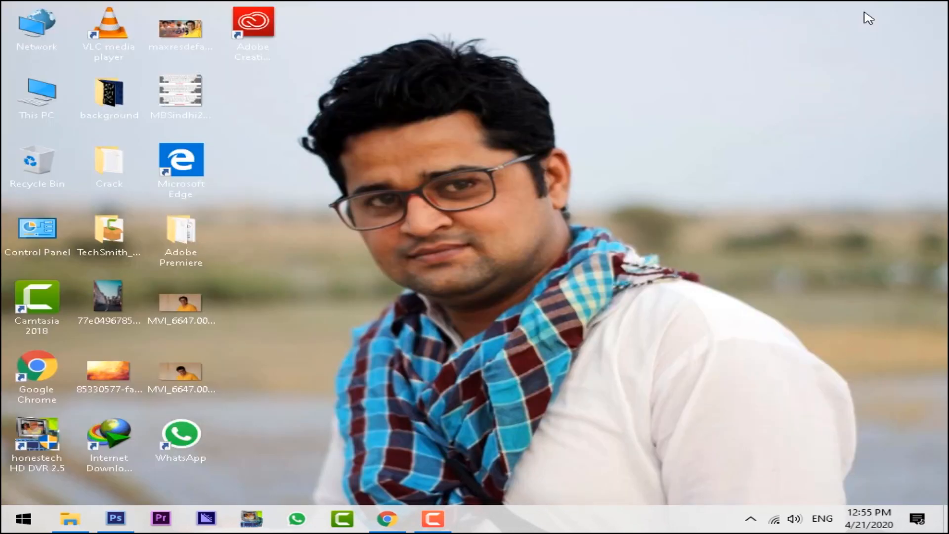
{"action": "left_click_drag", "start_coordinate": [107, 101], "coordinate": [714, 223]}
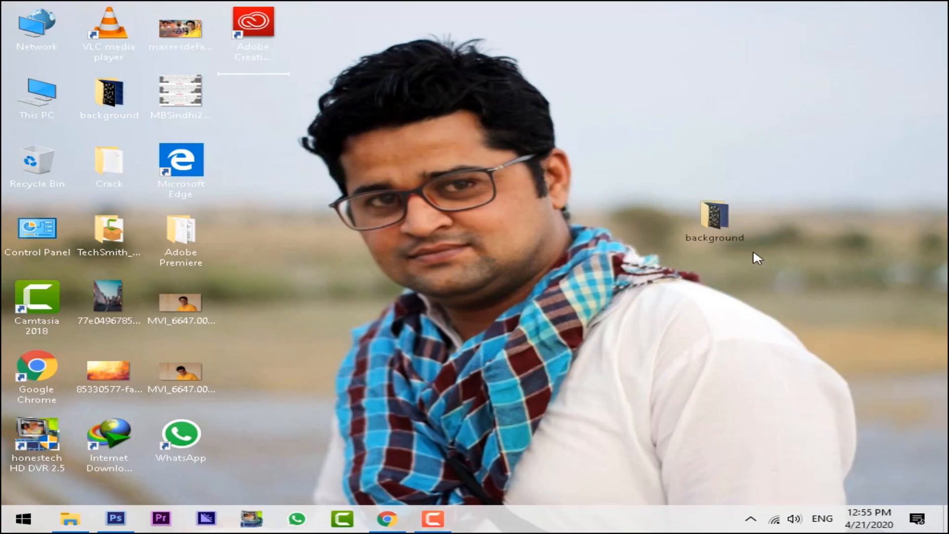
{"action": "left_click_drag", "start_coordinate": [754, 253], "coordinate": [827, 277]}
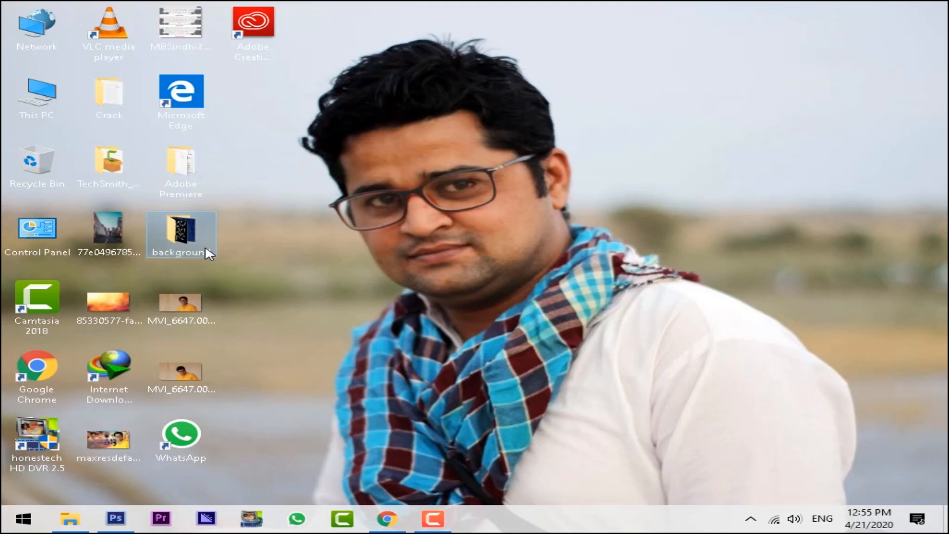
{"action": "left_click_drag", "start_coordinate": [206, 251], "coordinate": [241, 263]}
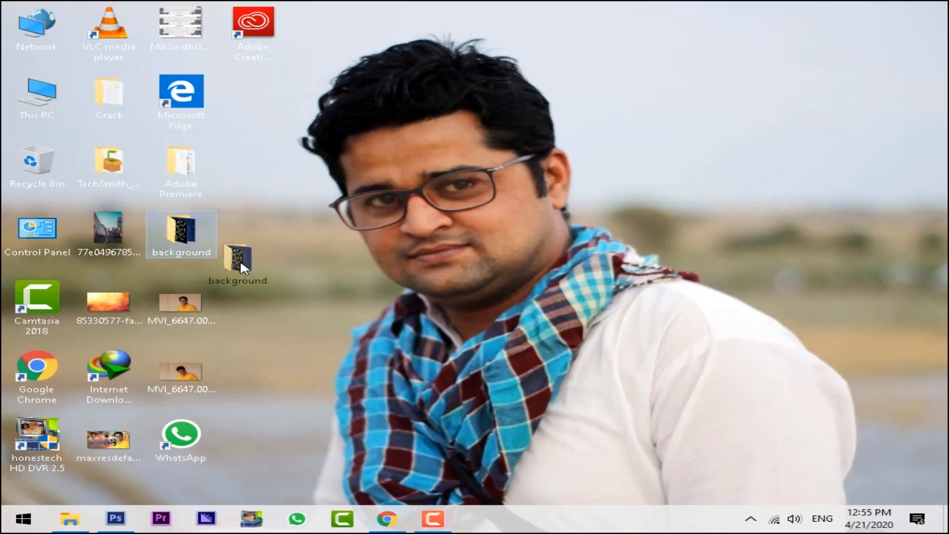
{"action": "double_click", "coordinate": [178, 228]}
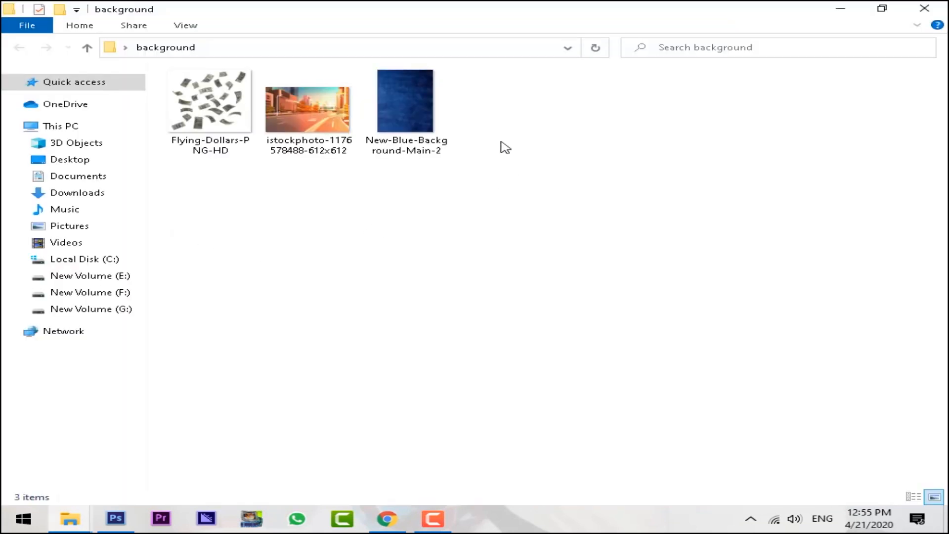
{"action": "left_click", "coordinate": [320, 125]}
{"action": "double_click", "coordinate": [317, 121]}
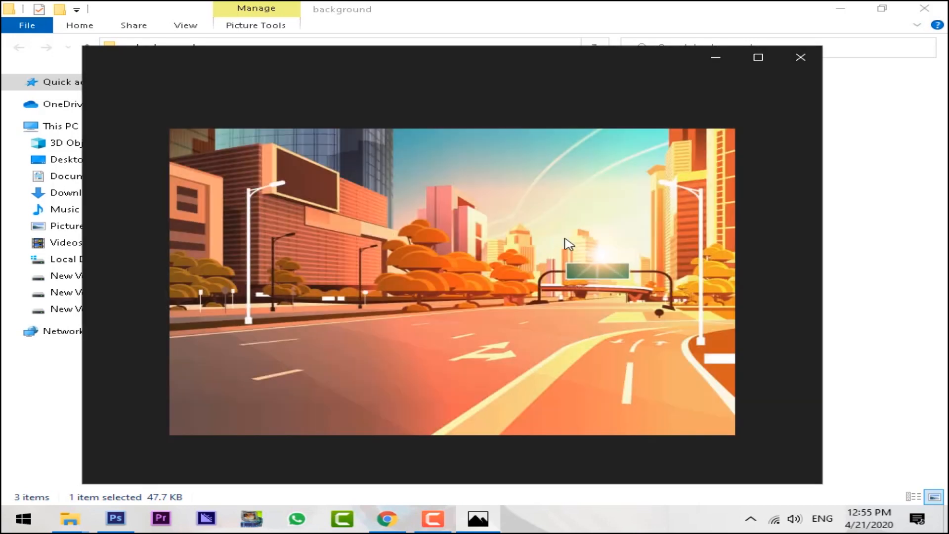
{"action": "left_click", "coordinate": [806, 56]}
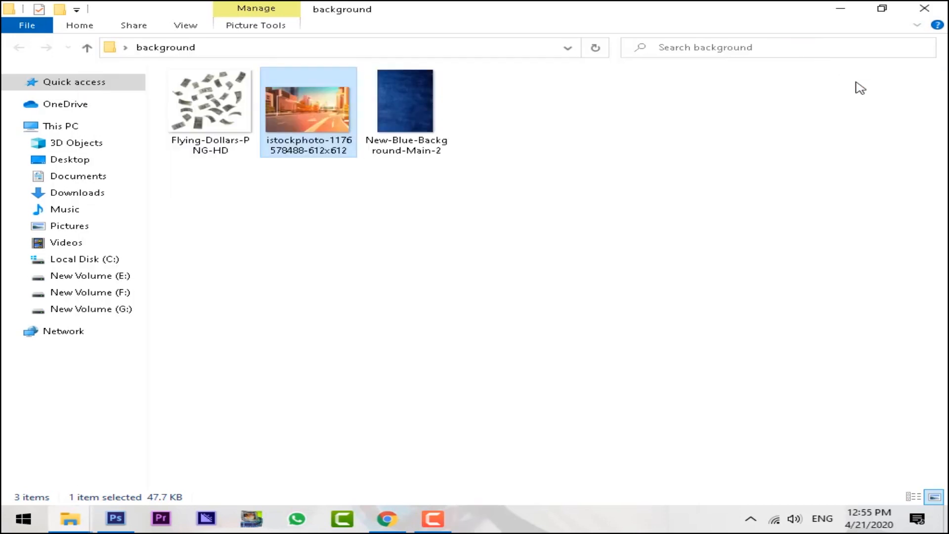
Switch to Chrome, search Google for background and browse the image results.
{"action": "left_click", "coordinate": [406, 517]}
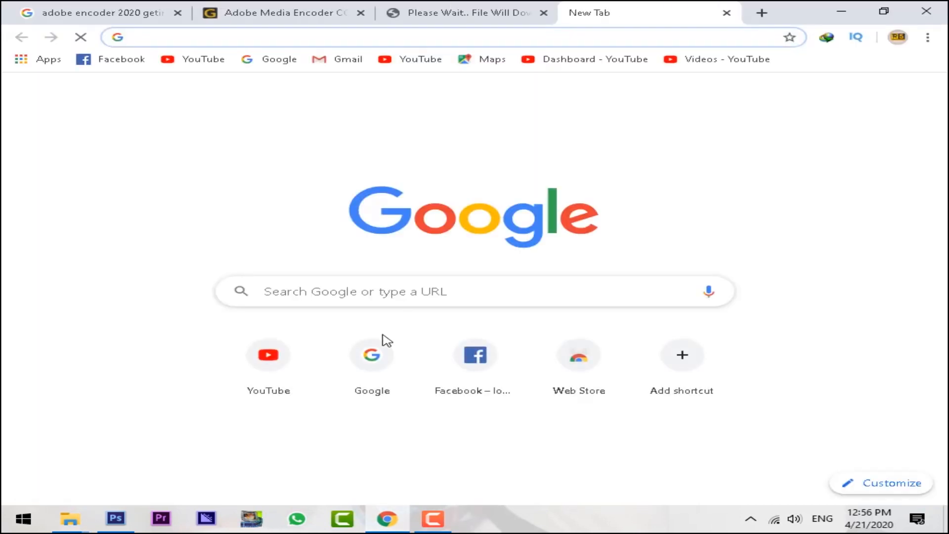
{"action": "left_click", "coordinate": [372, 354]}
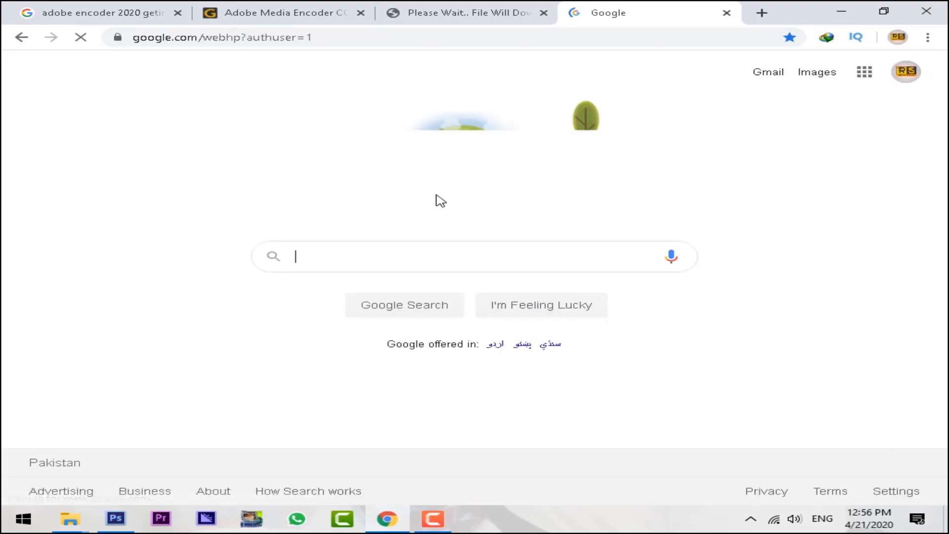
{"action": "left_click", "coordinate": [316, 257]}
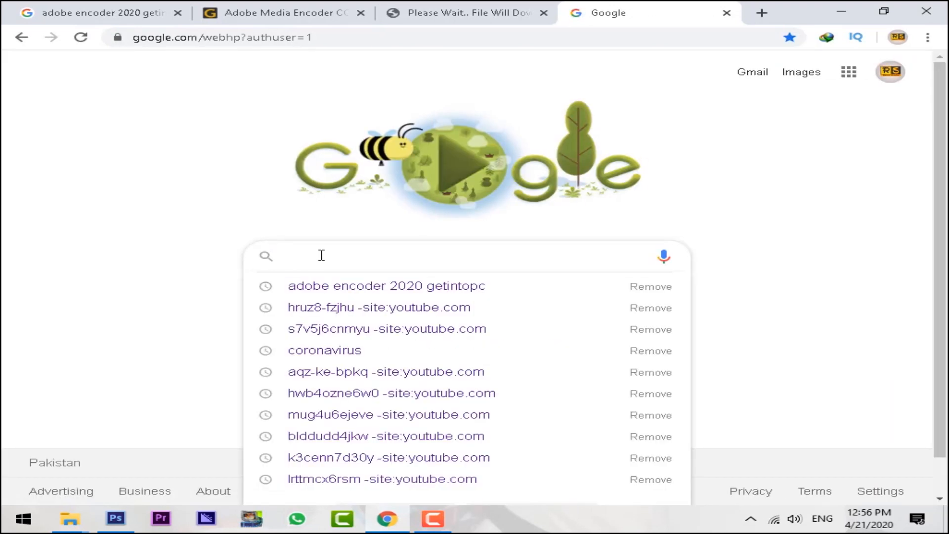
{"action": "type", "text": "ba"}
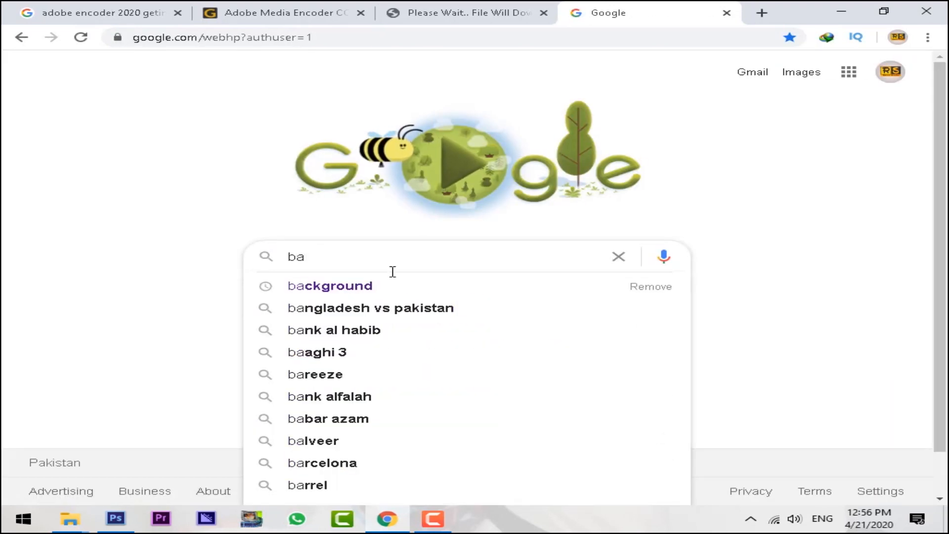
{"action": "left_click", "coordinate": [350, 293]}
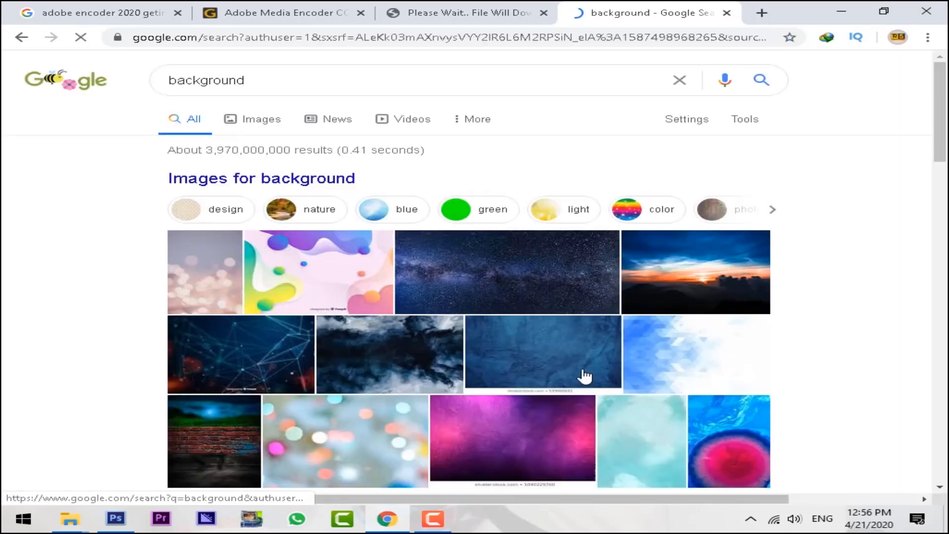
{"action": "left_click", "coordinate": [268, 126]}
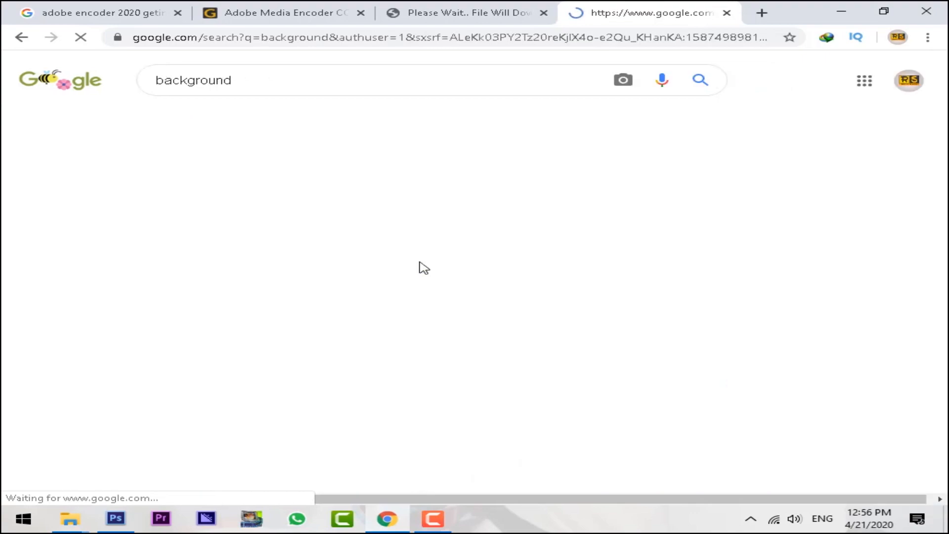
{"action": "scroll", "coordinate": [649, 339], "scroll_direction": "down", "scroll_amount": 2}
{"action": "scroll", "coordinate": [649, 339], "scroll_direction": "down", "scroll_amount": 15}
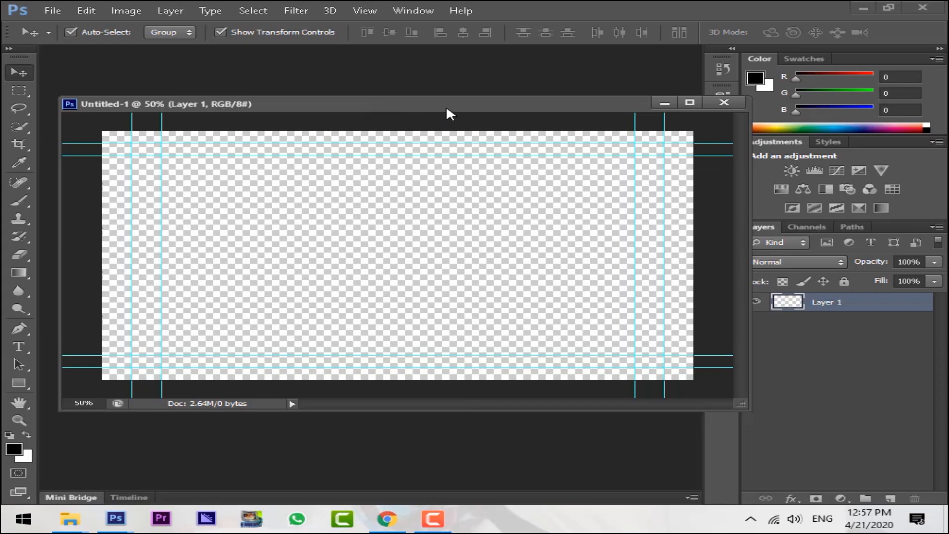
Place the city street image from the background folder into the transparent Photoshop document.
{"action": "left_click_drag", "start_coordinate": [446, 110], "coordinate": [420, 95]}
{"action": "mouse_move", "coordinate": [70, 518]}
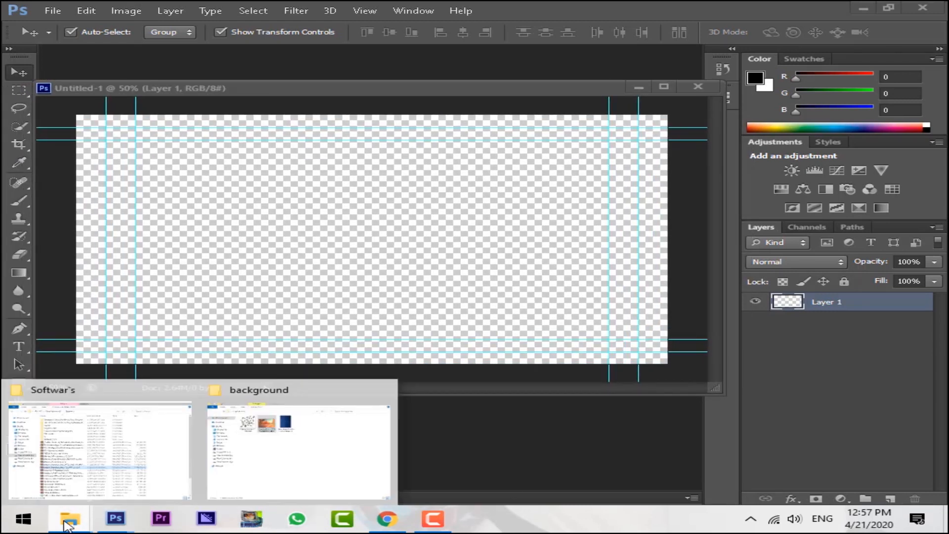
{"action": "left_click", "coordinate": [282, 466]}
{"action": "left_click_drag", "start_coordinate": [322, 125], "coordinate": [420, 254]}
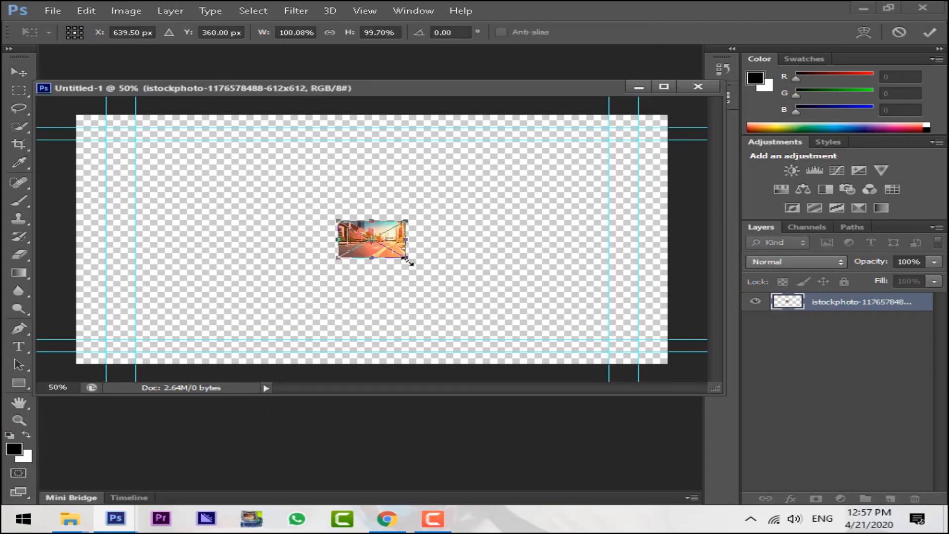
Scale and reposition the placed street image to fill the whole canvas, and commit the placement.
{"action": "left_click_drag", "start_coordinate": [406, 257], "coordinate": [656, 340]}
{"action": "left_click_drag", "start_coordinate": [543, 326], "coordinate": [284, 220]}
{"action": "left_click_drag", "start_coordinate": [394, 232], "coordinate": [668, 364]}
{"action": "key", "text": "Return"}
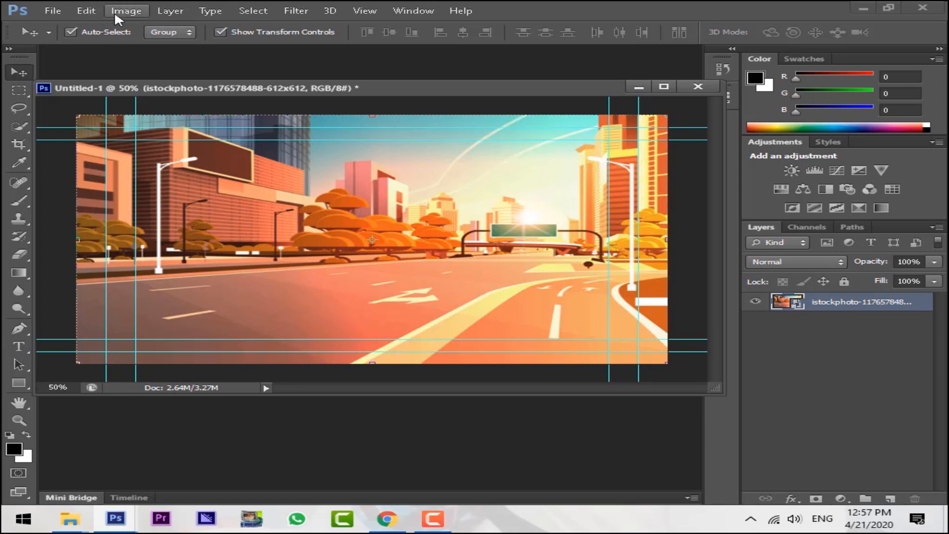
Apply a Gaussian Blur with a 3.0 pixel radius to the street image layer.
{"action": "left_click", "coordinate": [295, 10]}
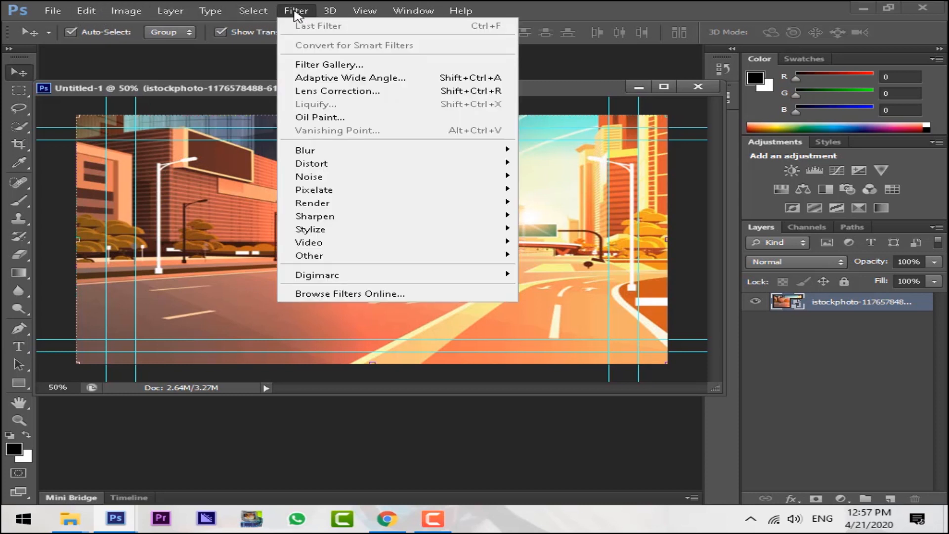
{"action": "mouse_move", "coordinate": [387, 153]}
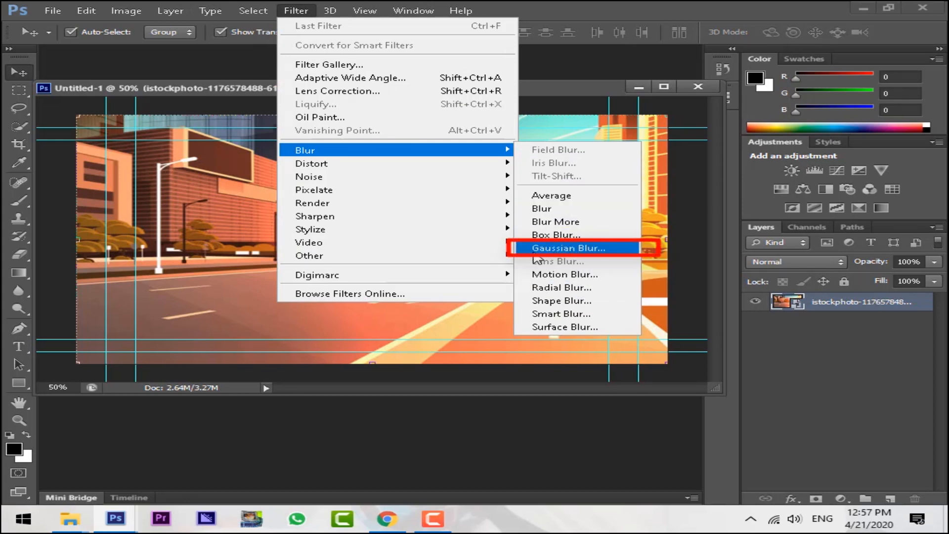
{"action": "left_click", "coordinate": [568, 248]}
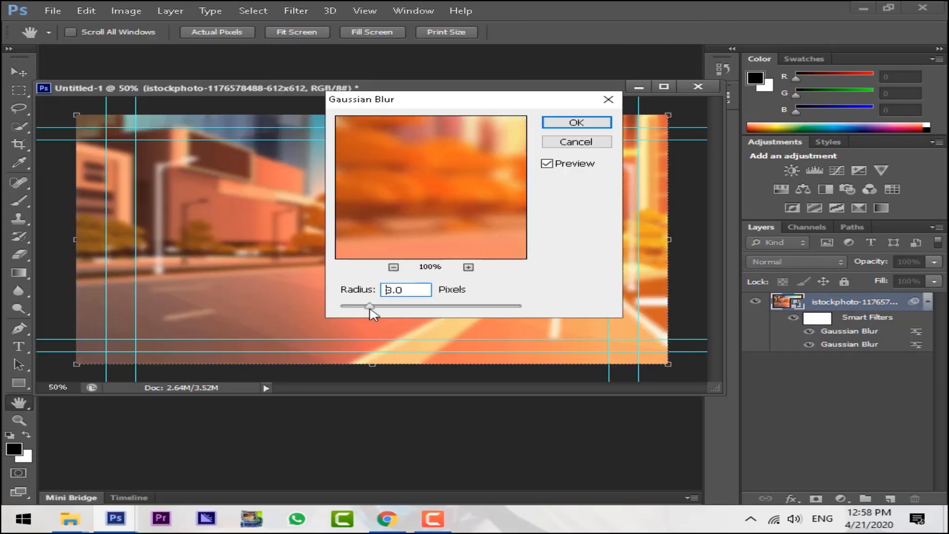
{"action": "left_click", "coordinate": [574, 122]}
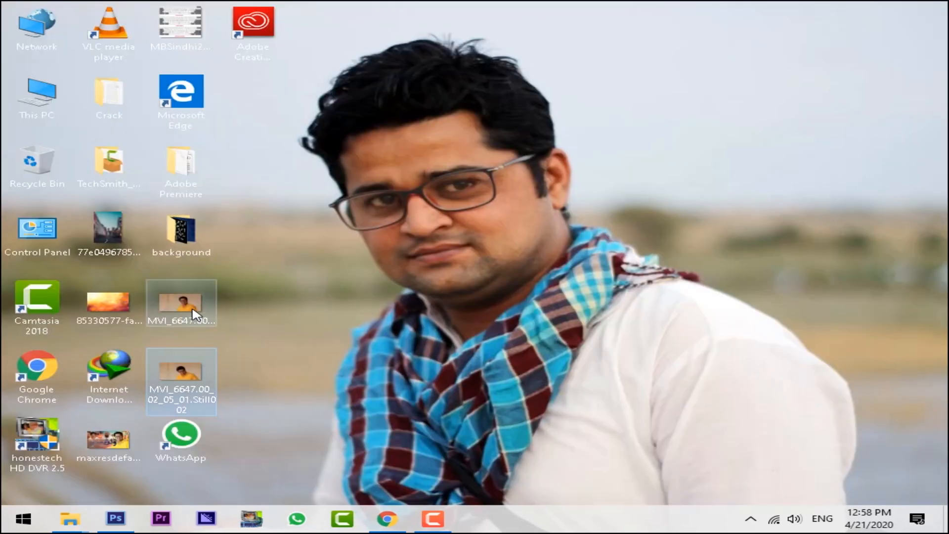
Preview the portrait still MVI_6647.00_01_52_22.Still001.jpg from the desktop and open it in Photoshop as a separate document.
{"action": "double_click", "coordinate": [187, 304]}
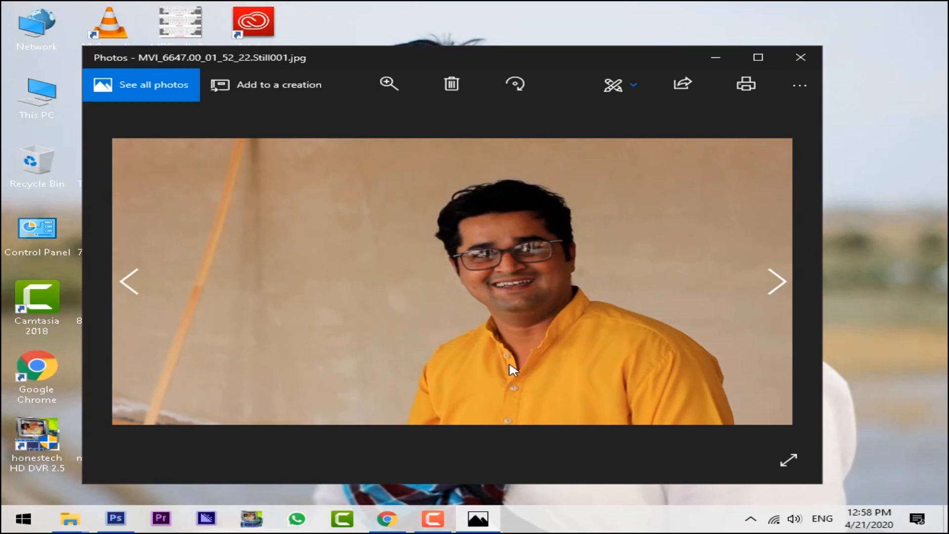
{"action": "left_click", "coordinate": [800, 58]}
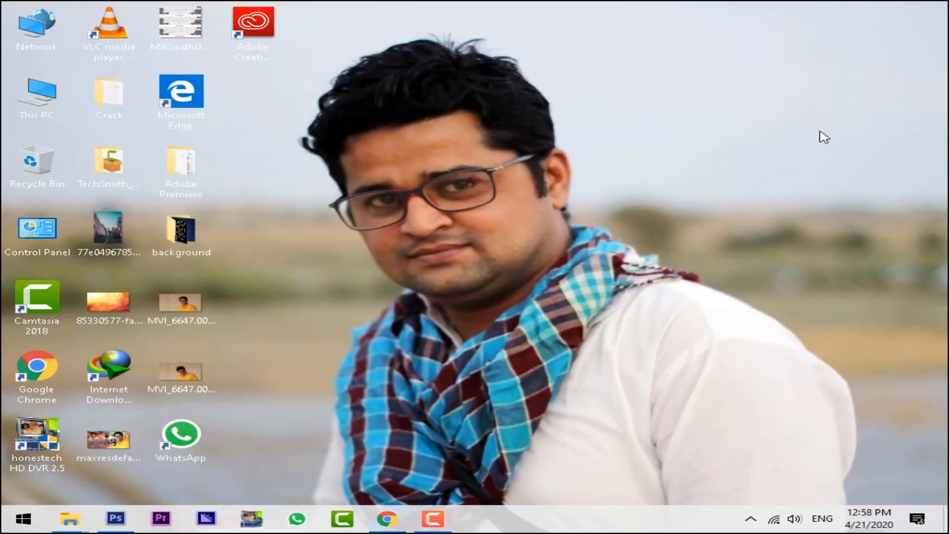
{"action": "left_click_drag", "start_coordinate": [187, 303], "coordinate": [247, 433]}
{"action": "left_click_drag", "start_coordinate": [248, 352], "coordinate": [271, 254]}
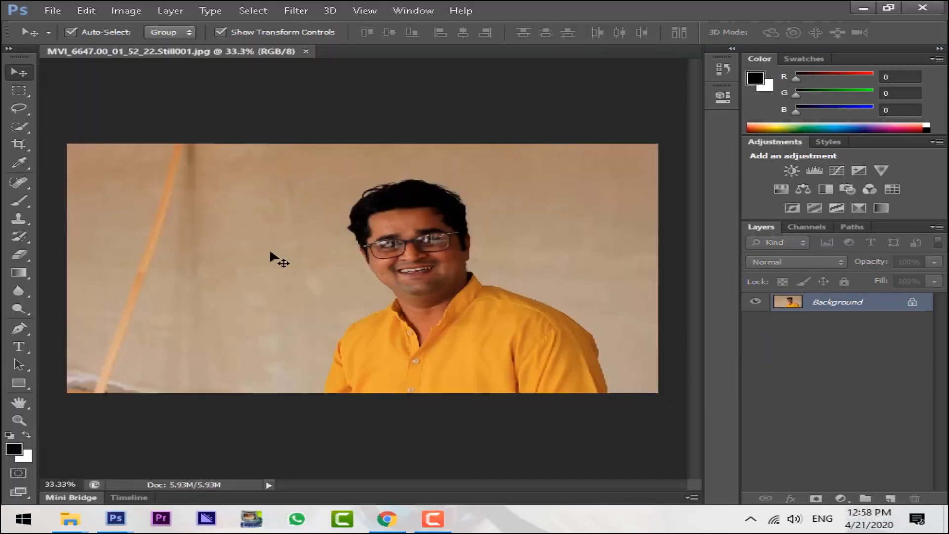
Float the portrait document in an enlarged window and select the man in the yellow shirt with the Quick Selection tool.
{"action": "left_click_drag", "start_coordinate": [193, 48], "coordinate": [213, 79]}
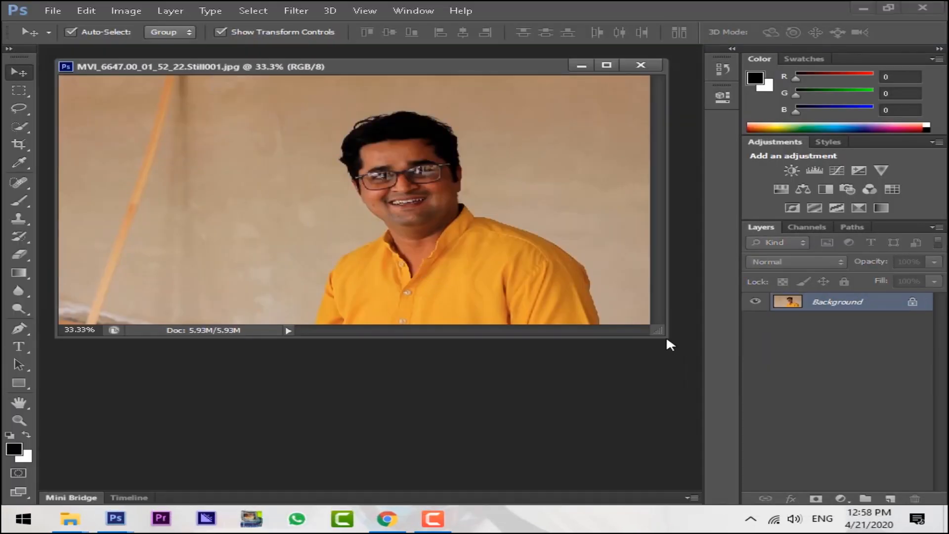
{"action": "left_click_drag", "start_coordinate": [664, 335], "coordinate": [717, 386]}
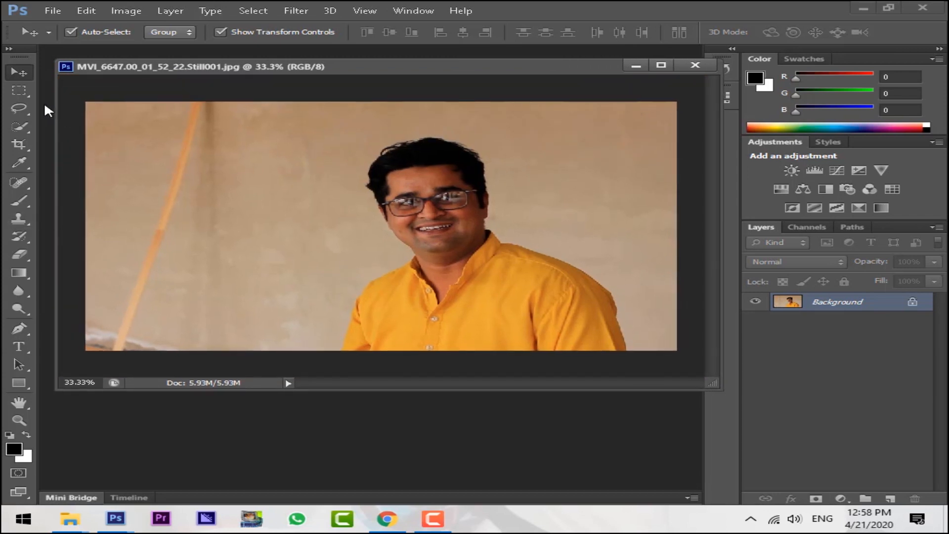
{"action": "left_click", "coordinate": [17, 123]}
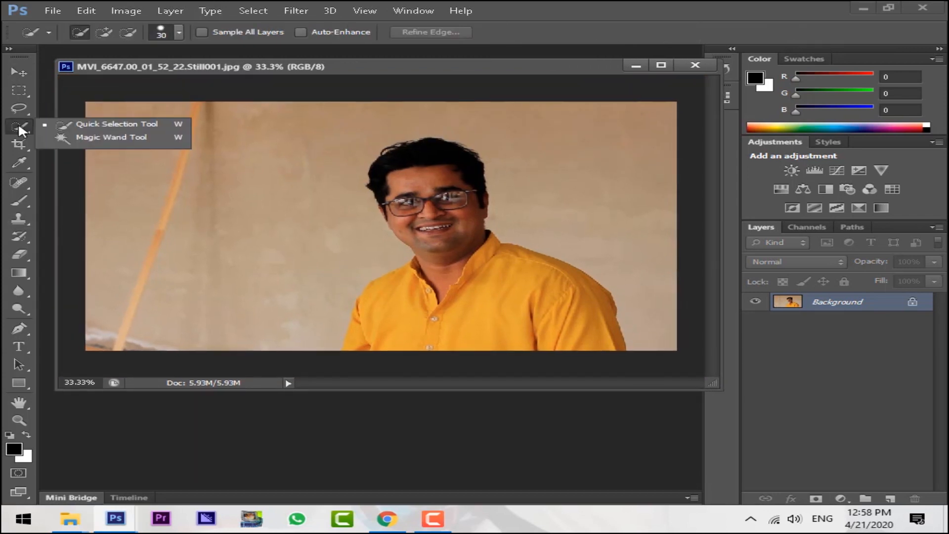
{"action": "left_click", "coordinate": [116, 127]}
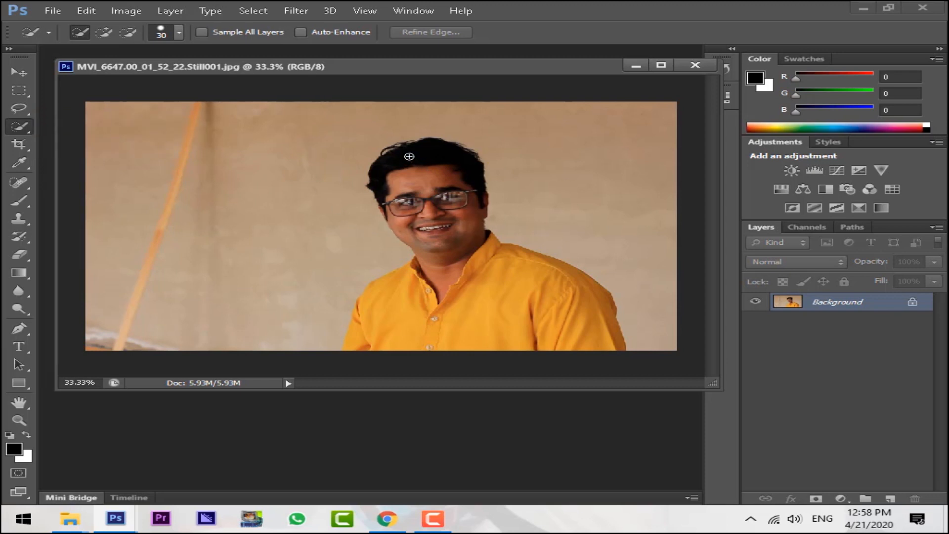
{"action": "mouse_move", "coordinate": [409, 156]}
{"action": "left_mouse_down"}
{"action": "mouse_move", "coordinate": [440, 195]}
{"action": "mouse_move", "coordinate": [461, 256]}
{"action": "mouse_move", "coordinate": [383, 303]}
{"action": "mouse_move", "coordinate": [583, 294]}
{"action": "mouse_move", "coordinate": [569, 301]}
{"action": "left_mouse_up"}
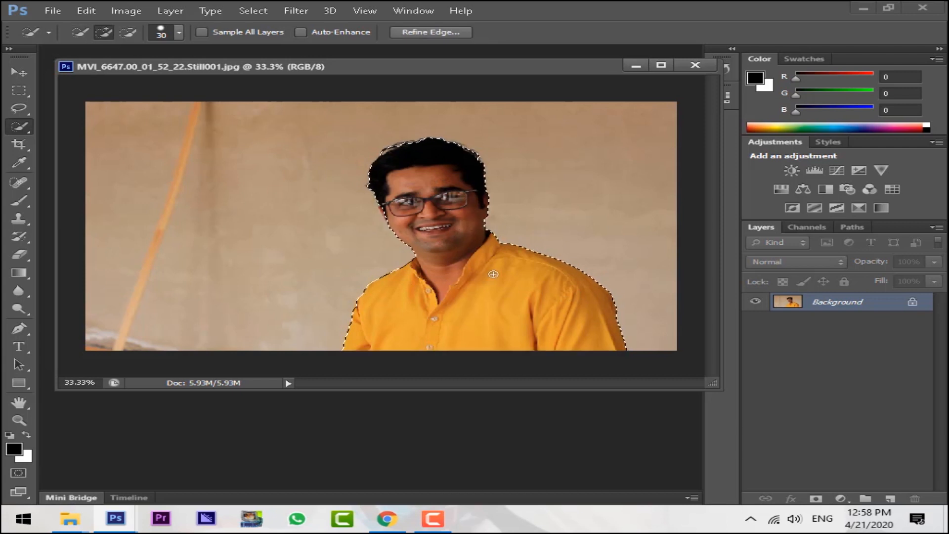
Inspect the selection outline at 100% zoom around the man's hair, face, collar and shoulders.
{"action": "key", "text": "ctrl+plus"}
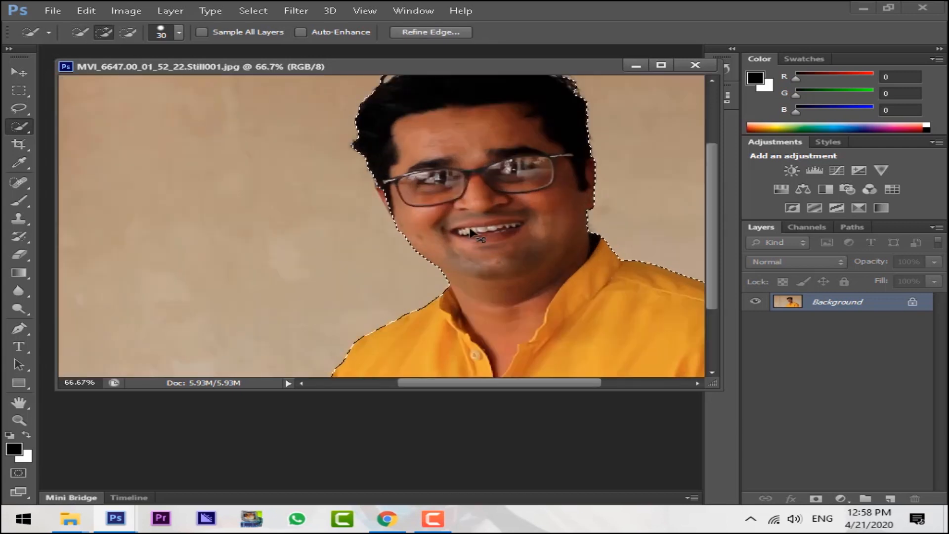
{"action": "key", "text": "ctrl+plus"}
{"action": "left_click_drag", "start_coordinate": [406, 147], "coordinate": [363, 234]}
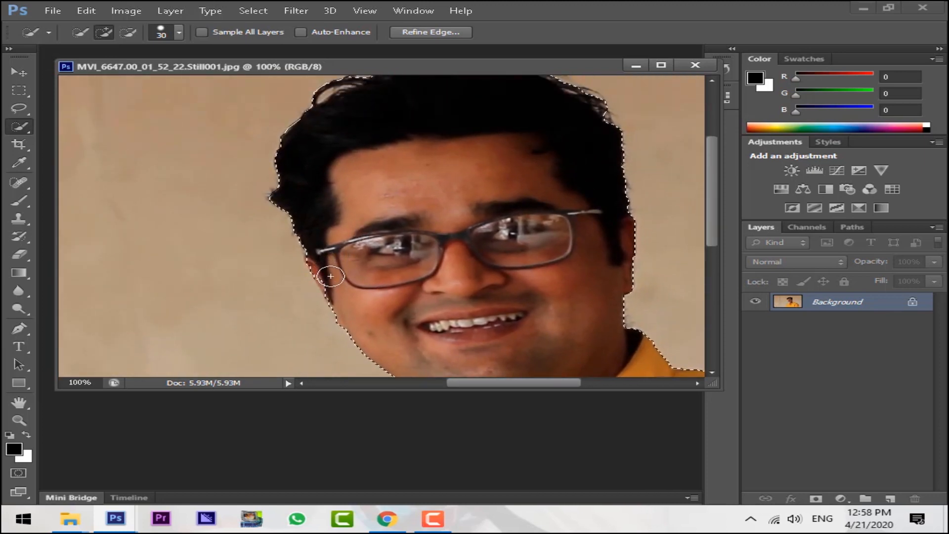
{"action": "left_click_drag", "start_coordinate": [374, 155], "coordinate": [303, 250]}
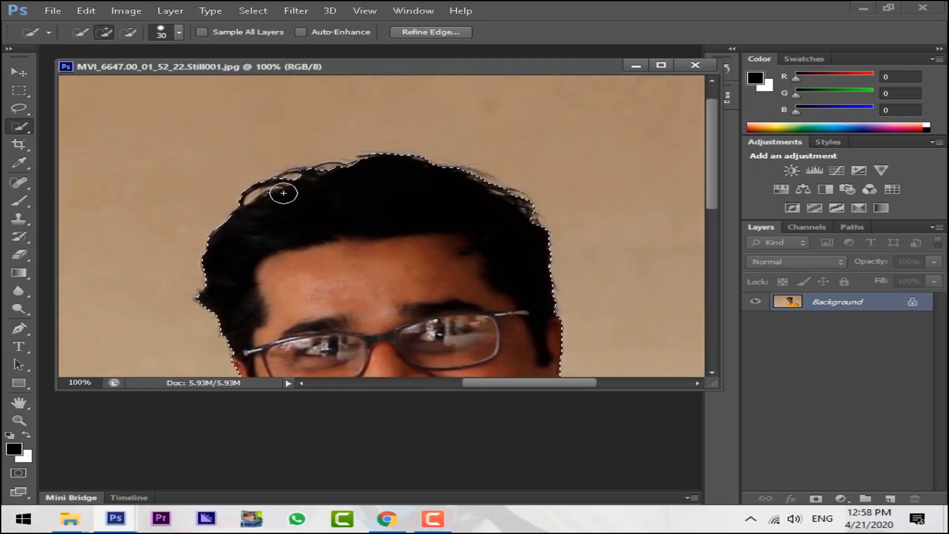
{"action": "left_click_drag", "start_coordinate": [405, 273], "coordinate": [349, 110]}
{"action": "left_click_drag", "start_coordinate": [460, 269], "coordinate": [301, 134]}
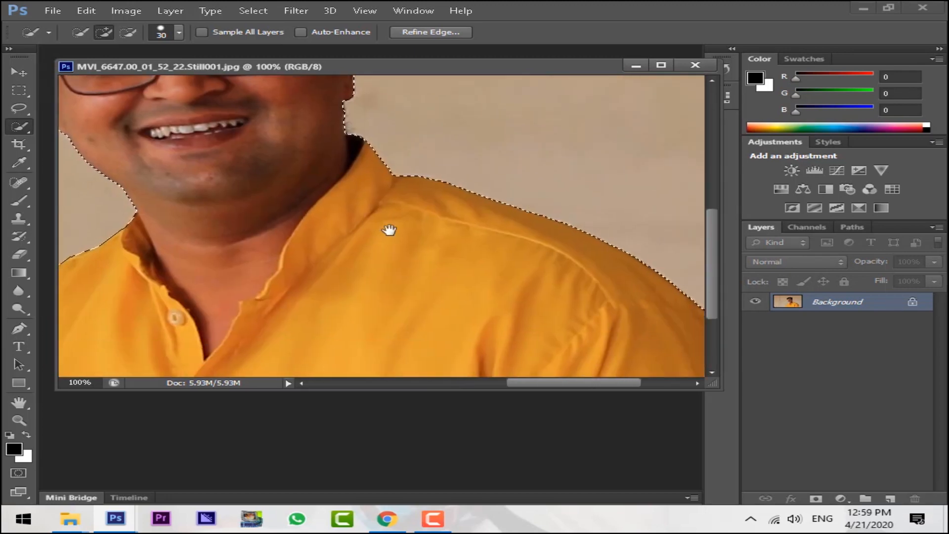
{"action": "left_click_drag", "start_coordinate": [537, 302], "coordinate": [392, 193]}
{"action": "left_click_drag", "start_coordinate": [494, 294], "coordinate": [555, 284]}
{"action": "left_click_drag", "start_coordinate": [394, 269], "coordinate": [512, 298]}
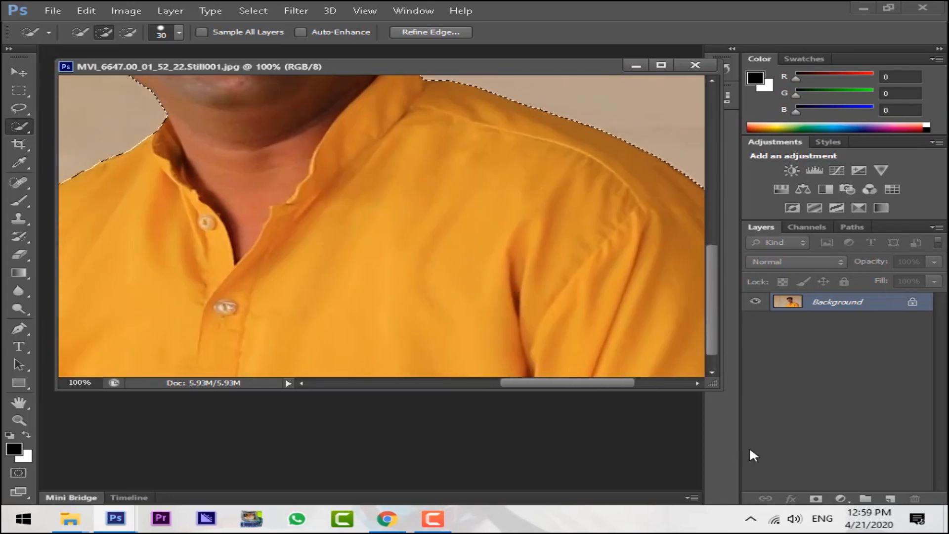
Add a layer mask from the selection to hide the wall behind the man.
{"action": "left_click", "coordinate": [817, 499]}
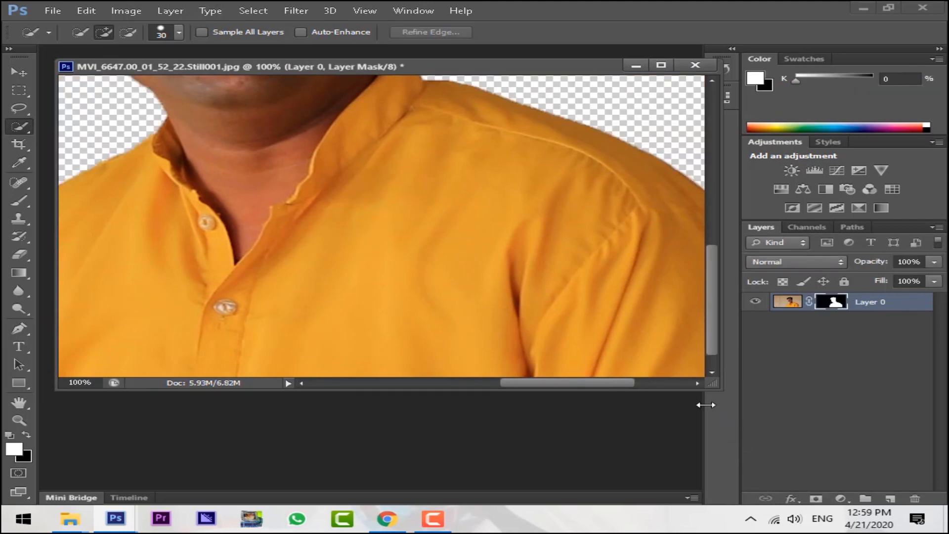
{"action": "key", "text": "ctrl+minus"}
{"action": "key", "text": "ctrl+minus"}
{"action": "key", "text": "ctrl+minus"}
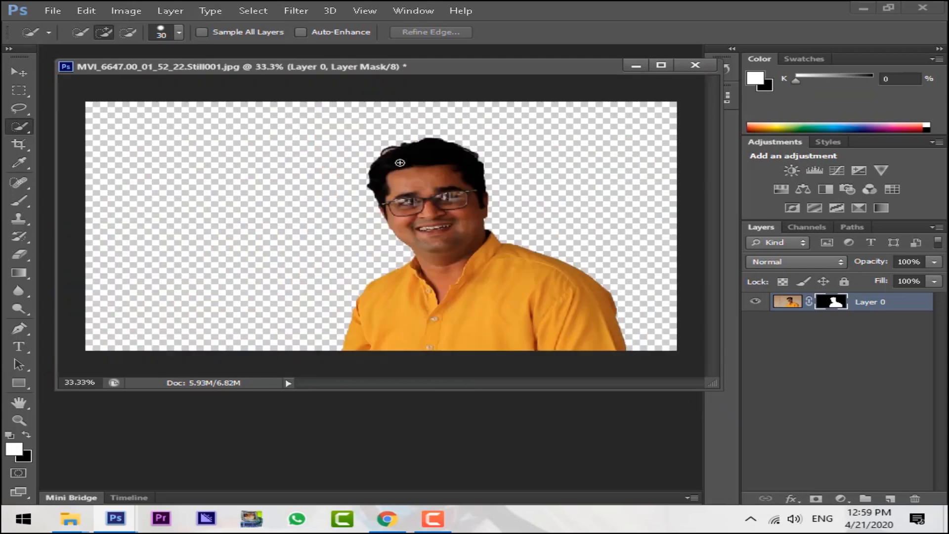
Open Refine Mask for the portrait's layer mask, set its view mode to Black & White, and uncover the hair area for editing.
{"action": "scroll", "coordinate": [436, 182], "scroll_direction": "up", "scroll_amount": 4}
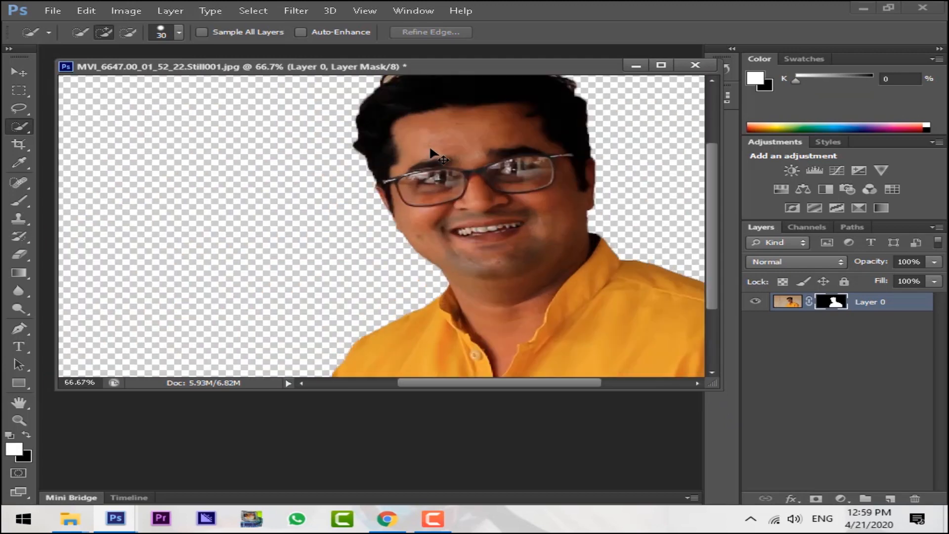
{"action": "left_click_drag", "start_coordinate": [526, 138], "coordinate": [344, 368]}
{"action": "scroll", "coordinate": [313, 312], "scroll_direction": "up", "scroll_amount": 5}
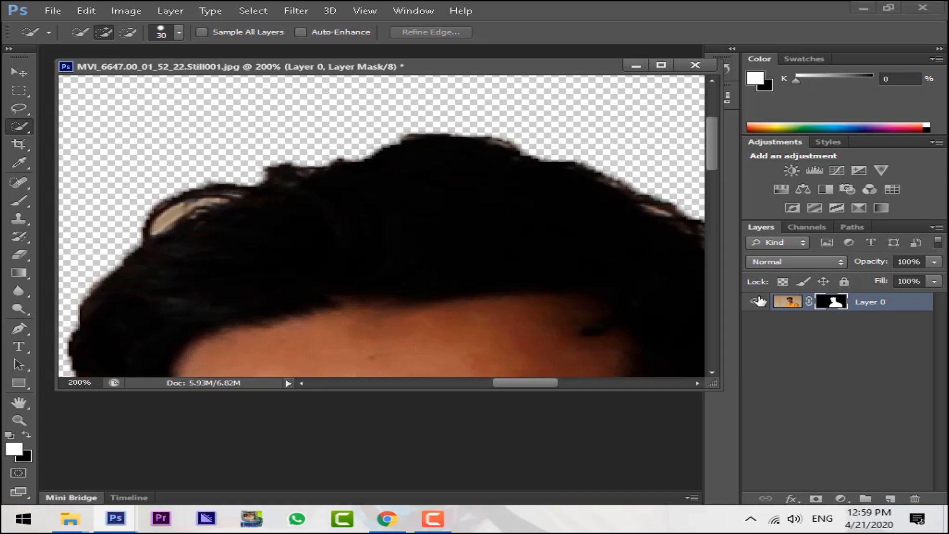
{"action": "double_click", "coordinate": [832, 303]}
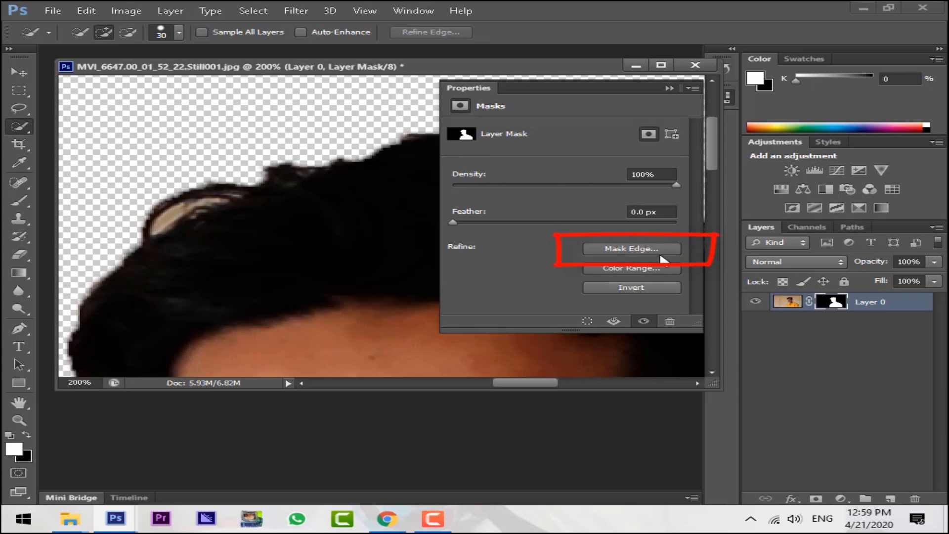
{"action": "left_click", "coordinate": [627, 252]}
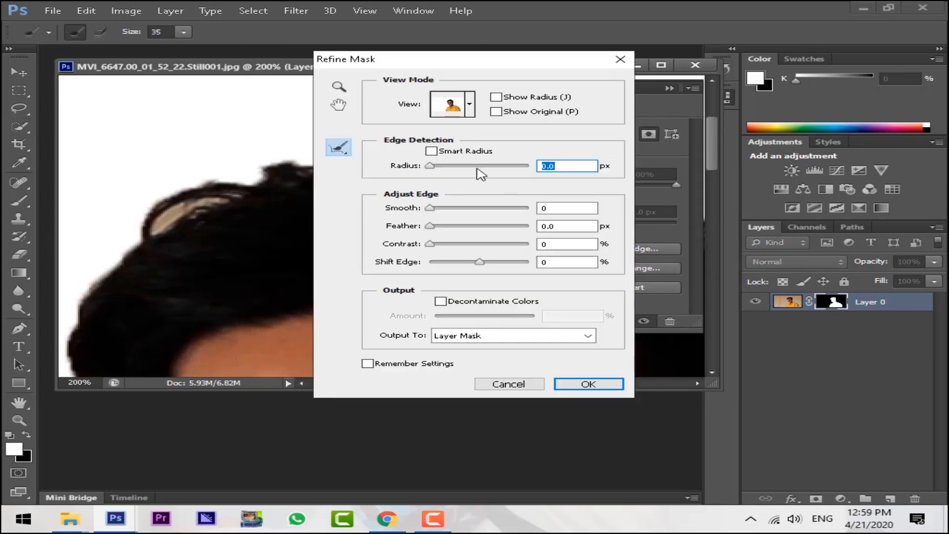
{"action": "left_click", "coordinate": [469, 104]}
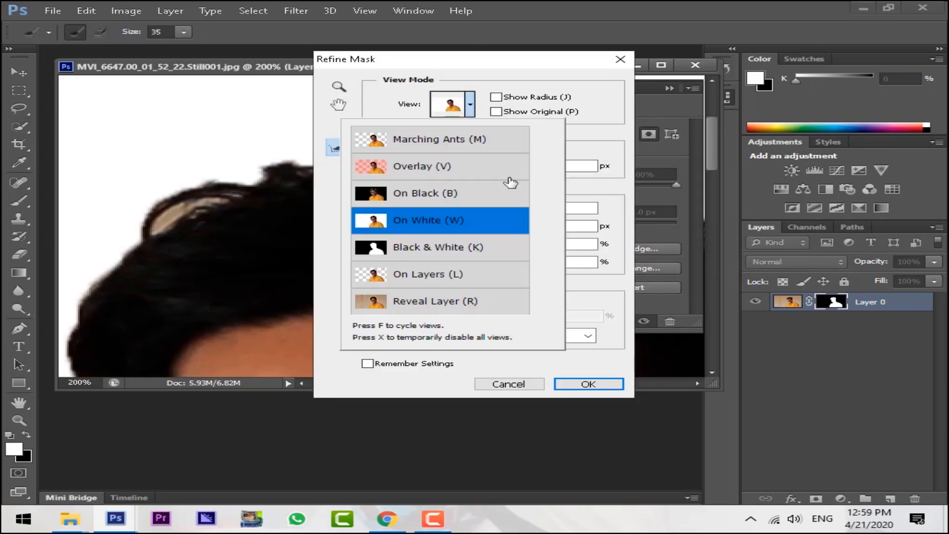
{"action": "left_click", "coordinate": [453, 252]}
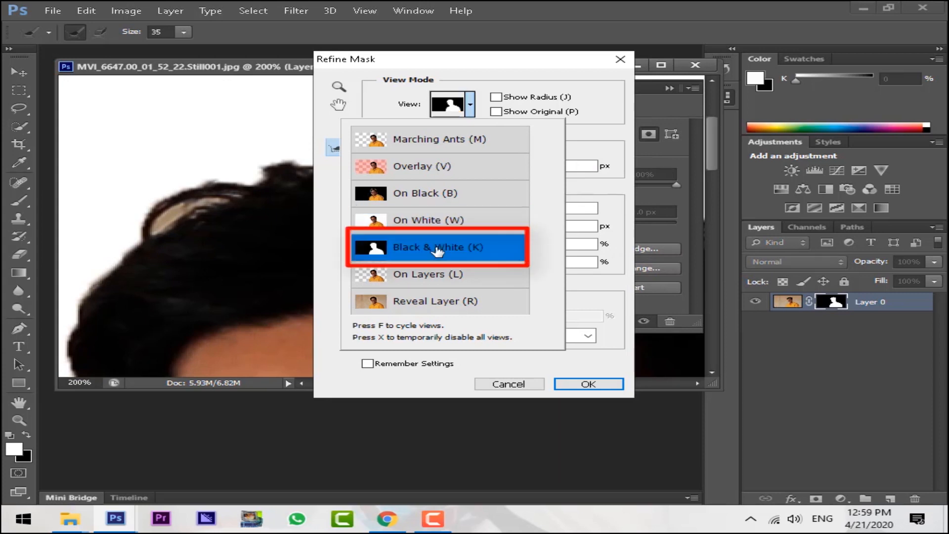
{"action": "left_click_drag", "start_coordinate": [463, 66], "coordinate": [669, 108]}
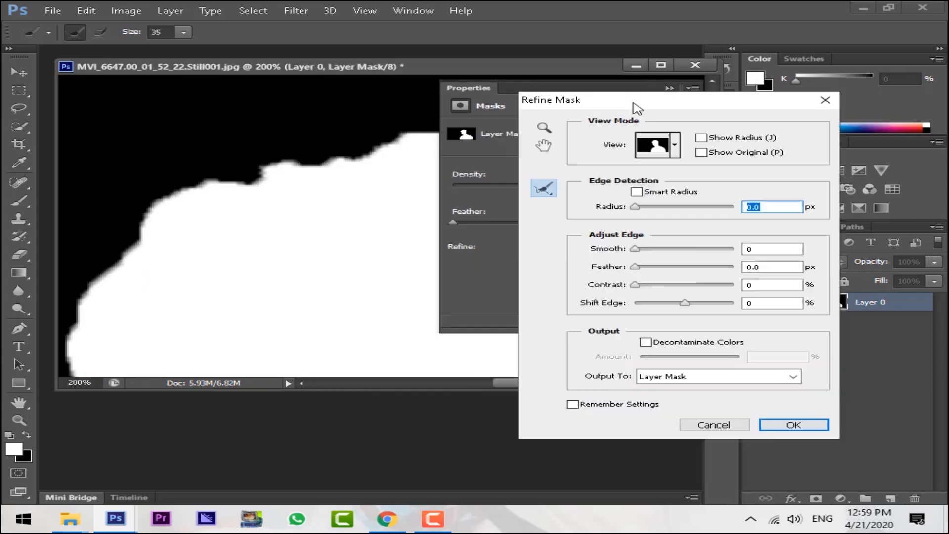
Brush the Refine Radius tool along the hair outline and down past the ear, apply the refinement to the layer mask, and collapse the mask properties.
{"action": "mouse_move", "coordinate": [183, 208]}
{"action": "left_mouse_down"}
{"action": "mouse_move", "coordinate": [292, 179]}
{"action": "mouse_move", "coordinate": [337, 194]}
{"action": "mouse_move", "coordinate": [241, 187]}
{"action": "mouse_move", "coordinate": [179, 219]}
{"action": "mouse_move", "coordinate": [92, 311]}
{"action": "left_mouse_up"}
{"action": "left_click_drag", "start_coordinate": [154, 233], "coordinate": [420, 136]}
{"action": "left_click_drag", "start_coordinate": [338, 189], "coordinate": [218, 299]}
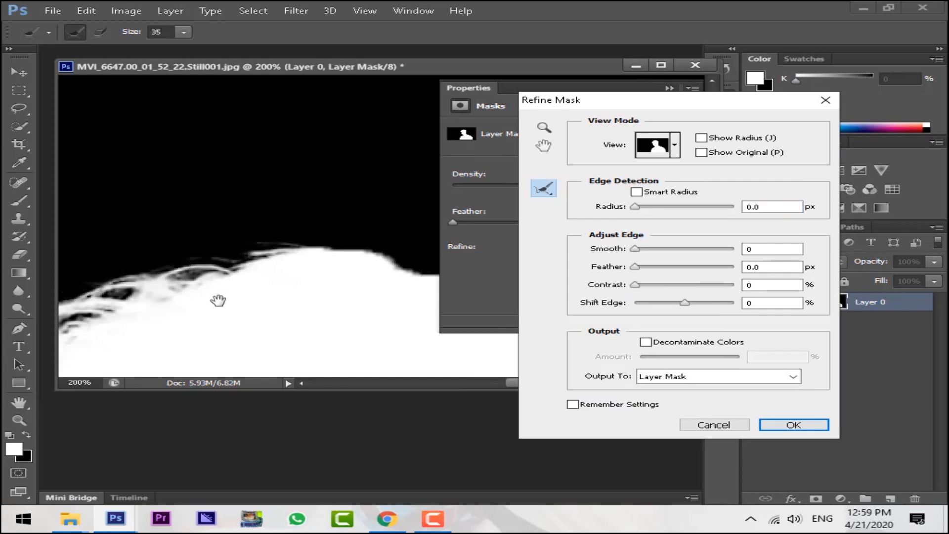
{"action": "left_click_drag", "start_coordinate": [396, 291], "coordinate": [206, 180]}
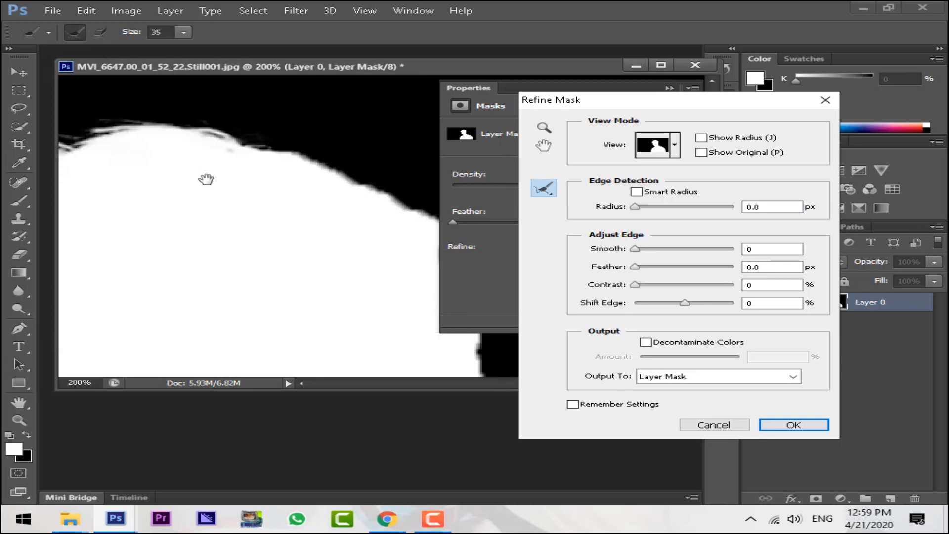
{"action": "left_click_drag", "start_coordinate": [402, 254], "coordinate": [202, 179]}
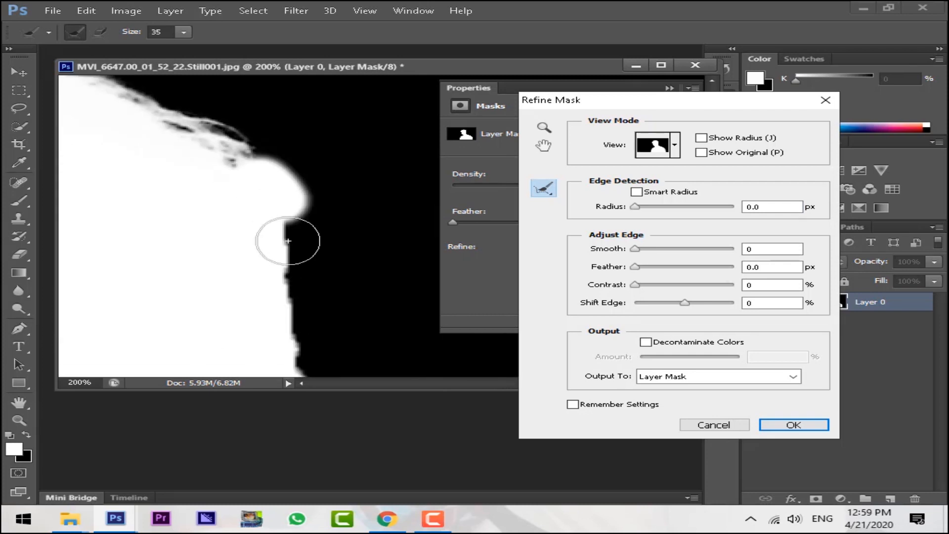
{"action": "left_click_drag", "start_coordinate": [265, 314], "coordinate": [258, 185]}
{"action": "left_click_drag", "start_coordinate": [290, 325], "coordinate": [278, 226]}
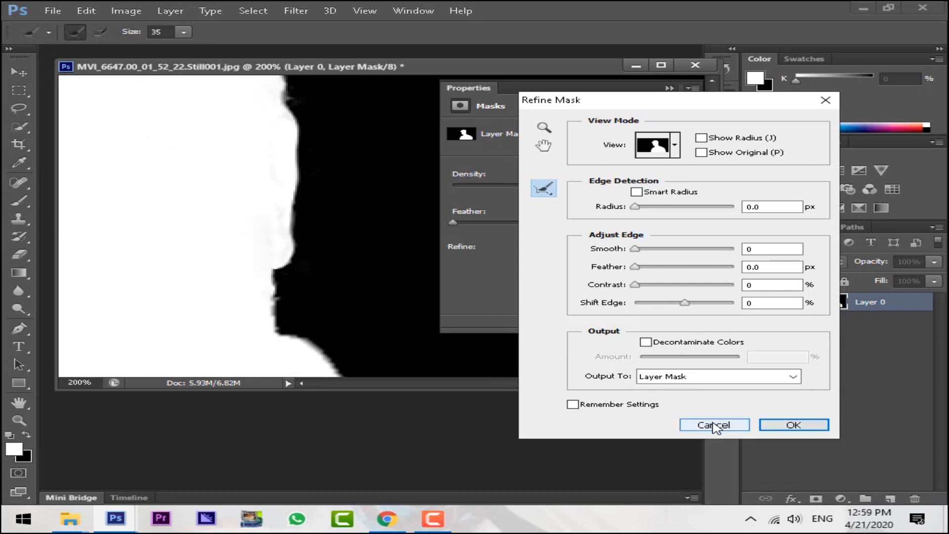
{"action": "left_click", "coordinate": [793, 424]}
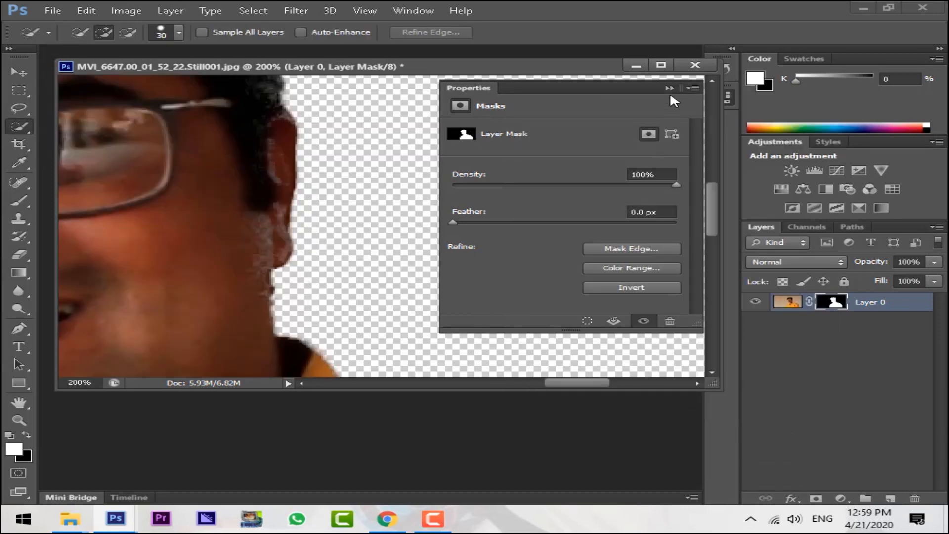
{"action": "key", "text": "ctrl+minus"}
{"action": "key", "text": "ctrl+minus"}
{"action": "key", "text": "ctrl+minus"}
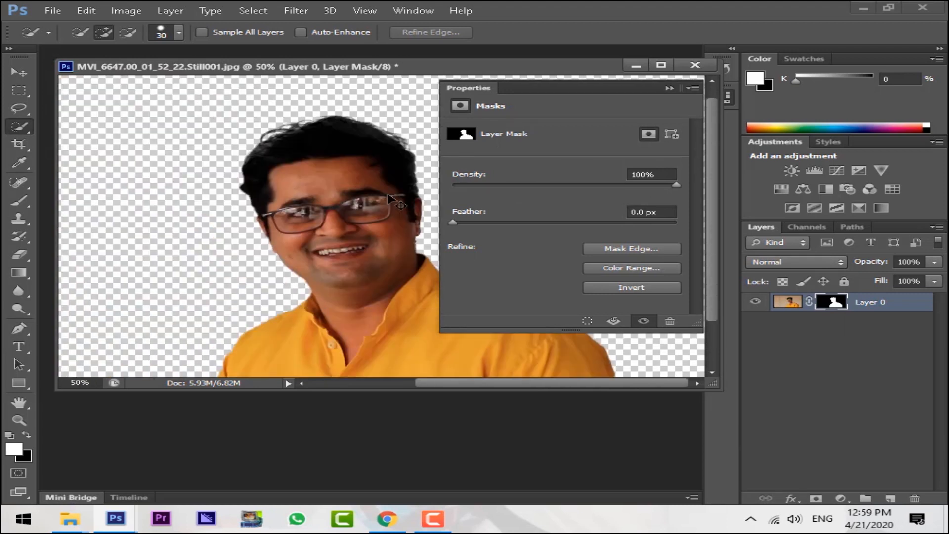
{"action": "key", "text": "ctrl+minus"}
{"action": "key", "text": "ctrl+minus"}
{"action": "left_click", "coordinate": [672, 88]}
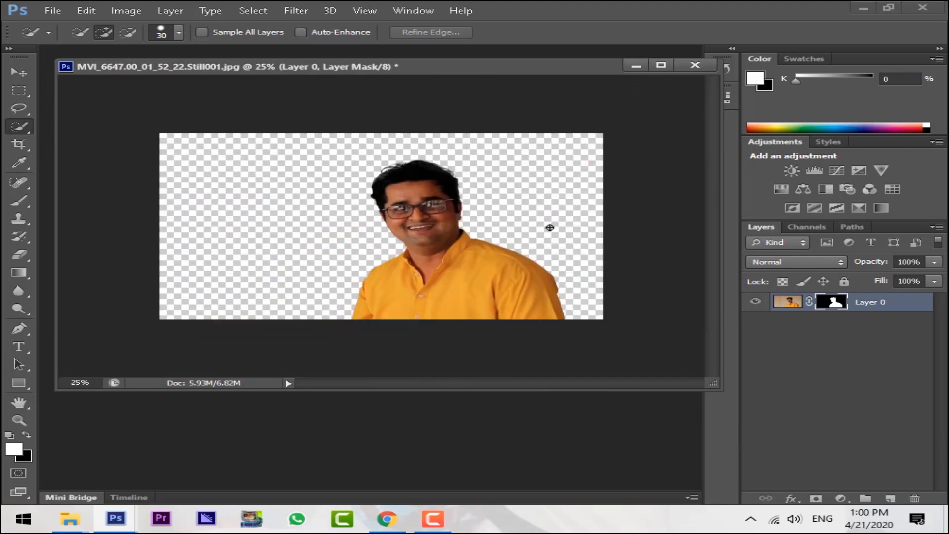
{"action": "left_click", "coordinate": [121, 519]}
{"action": "left_click", "coordinate": [208, 469]}
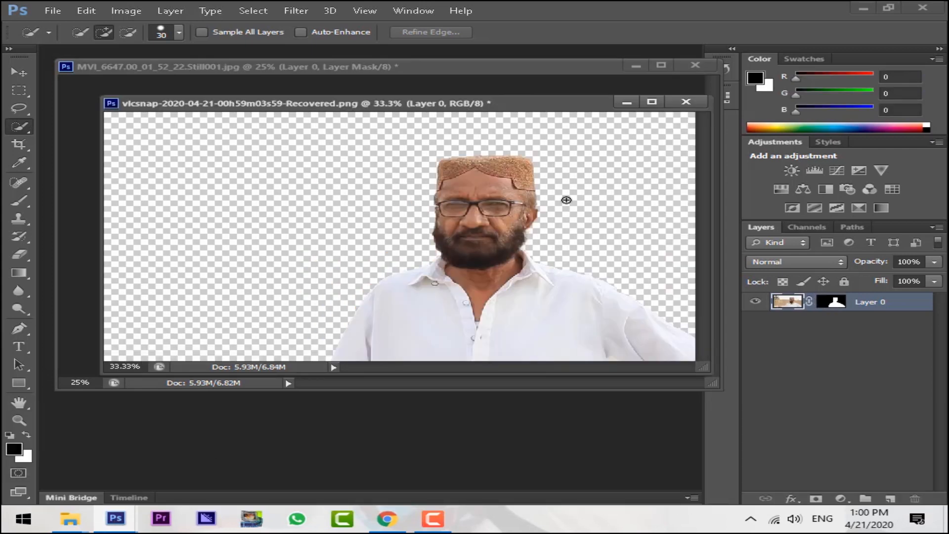
{"action": "left_click_drag", "start_coordinate": [519, 112], "coordinate": [512, 168]}
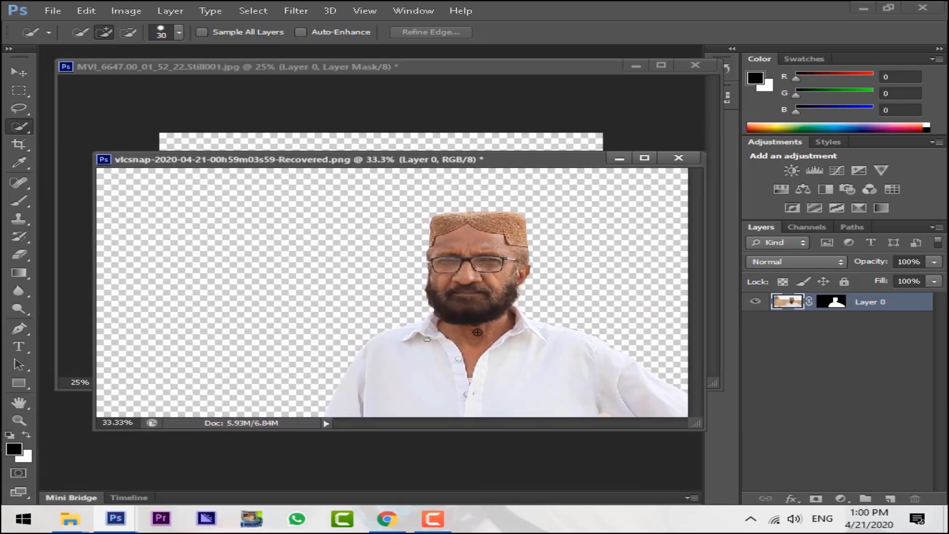
Restore the minimized MVI_6647.00_01_52_22.Still001-Recovered.jpg cut-out and lower its window to expose the other open documents.
{"action": "left_click", "coordinate": [119, 519]}
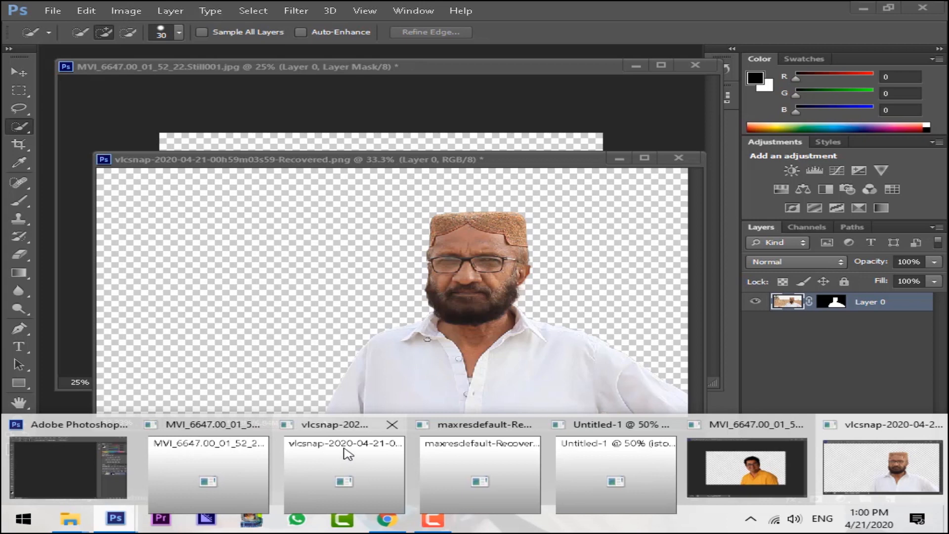
{"action": "left_click", "coordinate": [218, 453]}
{"action": "left_click_drag", "start_coordinate": [514, 158], "coordinate": [491, 241]}
Close the original MVI_6647.00_01_52_22.Still001.jpg document and raise the recovered yellow-shirt cut-out's window into the freed space.
{"action": "left_click", "coordinate": [483, 118]}
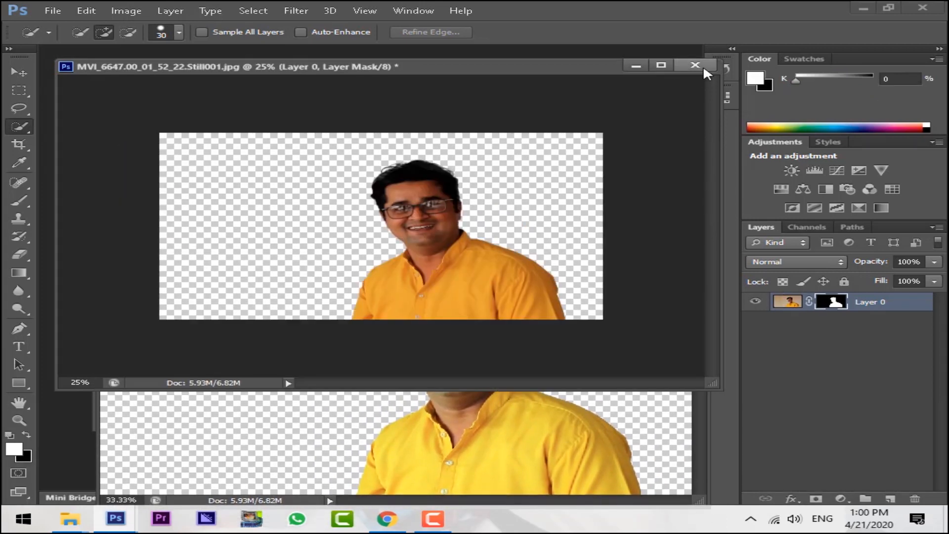
{"action": "left_click", "coordinate": [694, 65]}
{"action": "left_click", "coordinate": [477, 210]}
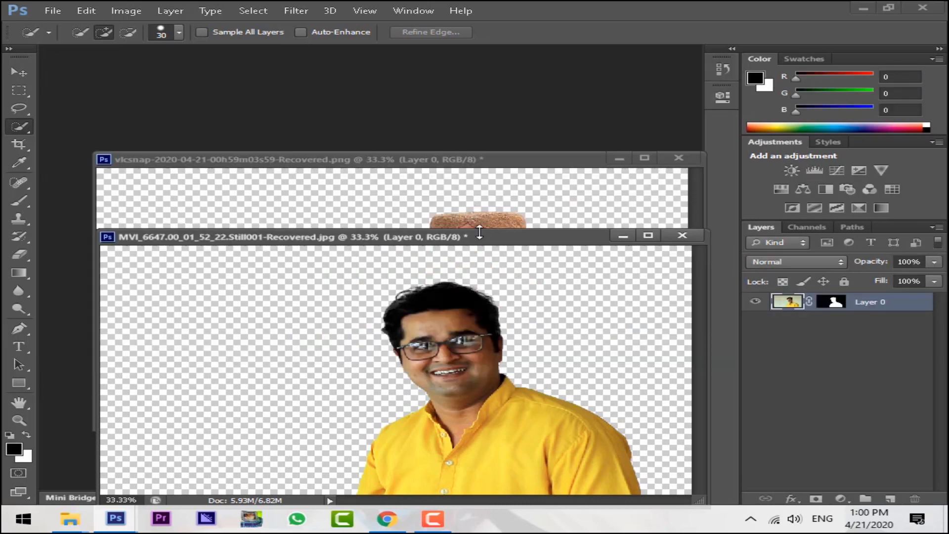
{"action": "left_click_drag", "start_coordinate": [467, 230], "coordinate": [460, 76]}
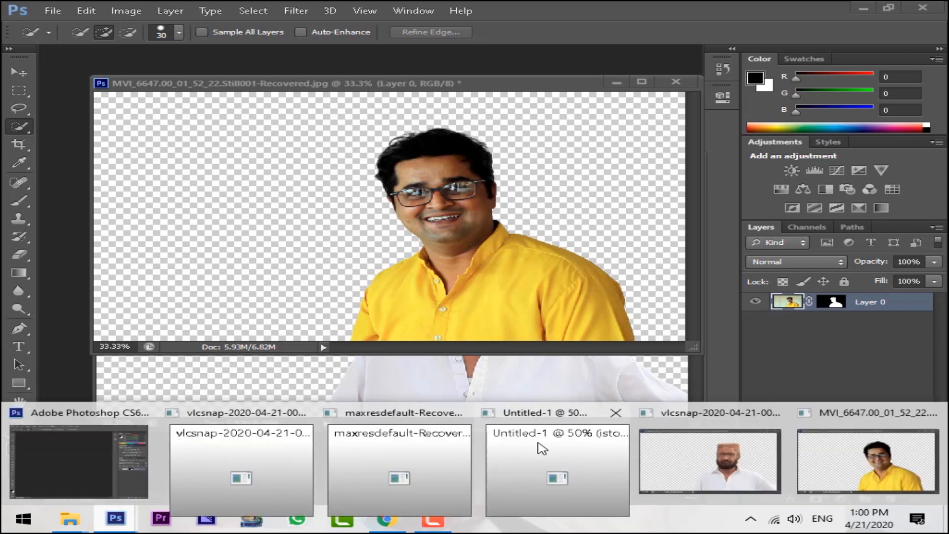
{"action": "left_click", "coordinate": [252, 450]}
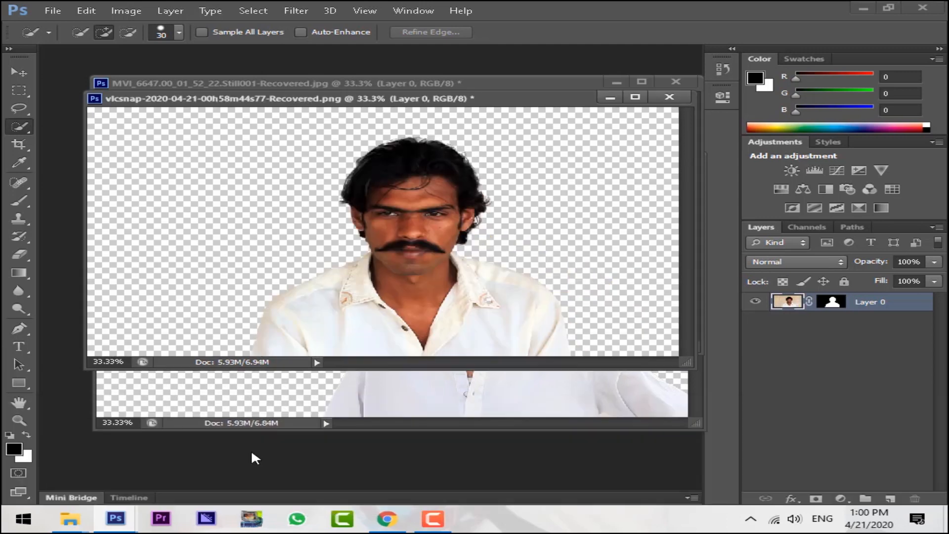
{"action": "left_click", "coordinate": [19, 70]}
{"action": "left_click_drag", "start_coordinate": [330, 98], "coordinate": [340, 220]}
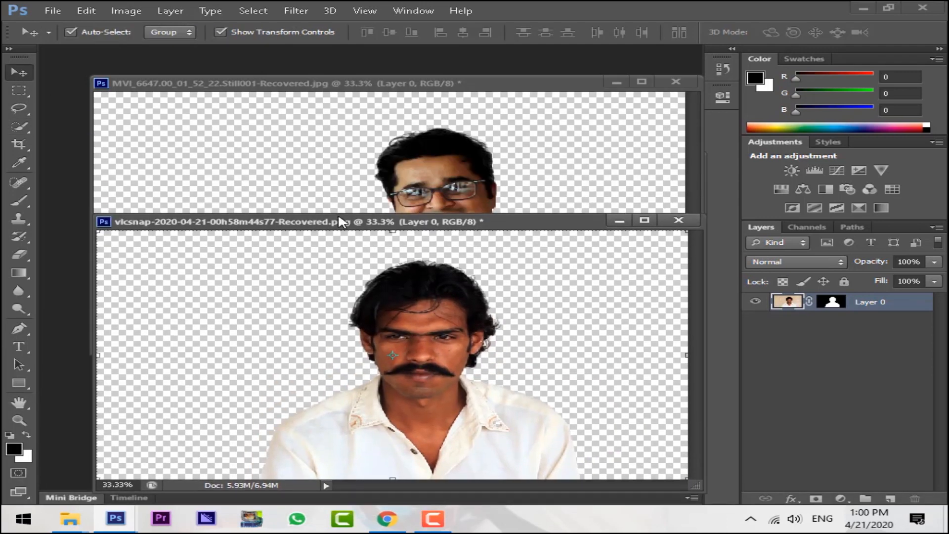
{"action": "mouse_move", "coordinate": [399, 82]}
{"action": "left_mouse_down"}
{"action": "mouse_move", "coordinate": [399, 148]}
{"action": "mouse_move", "coordinate": [401, 75]}
{"action": "left_mouse_up"}
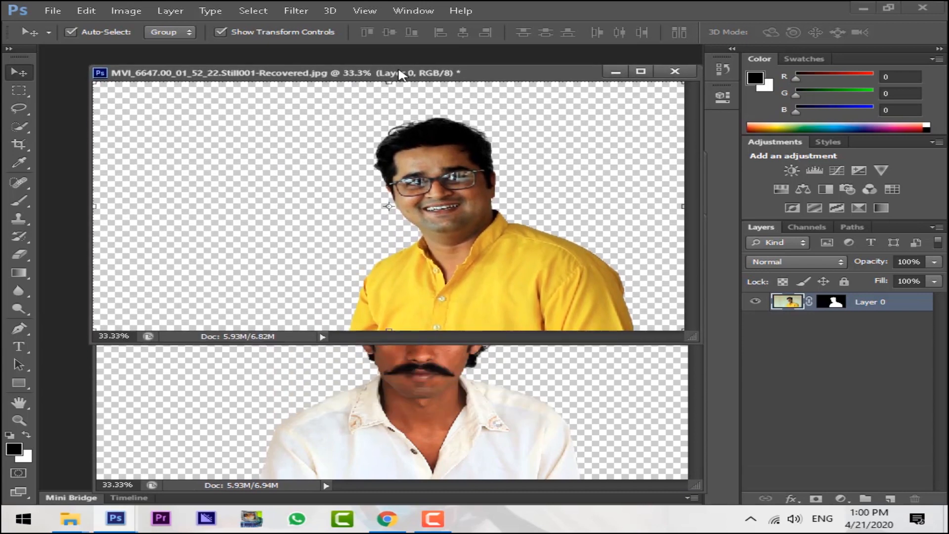
Raise the moustached portrait's window to overlap the yellow-shirt one, and restore the minimized Untitled-1 street composition.
{"action": "left_click", "coordinate": [510, 361]}
{"action": "left_click_drag", "start_coordinate": [439, 230], "coordinate": [449, 173]}
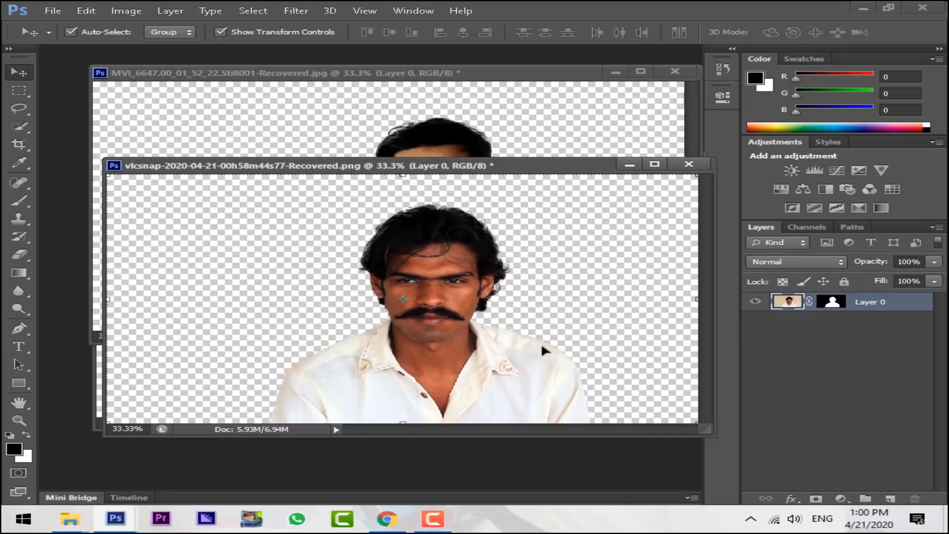
{"action": "left_click", "coordinate": [115, 519]}
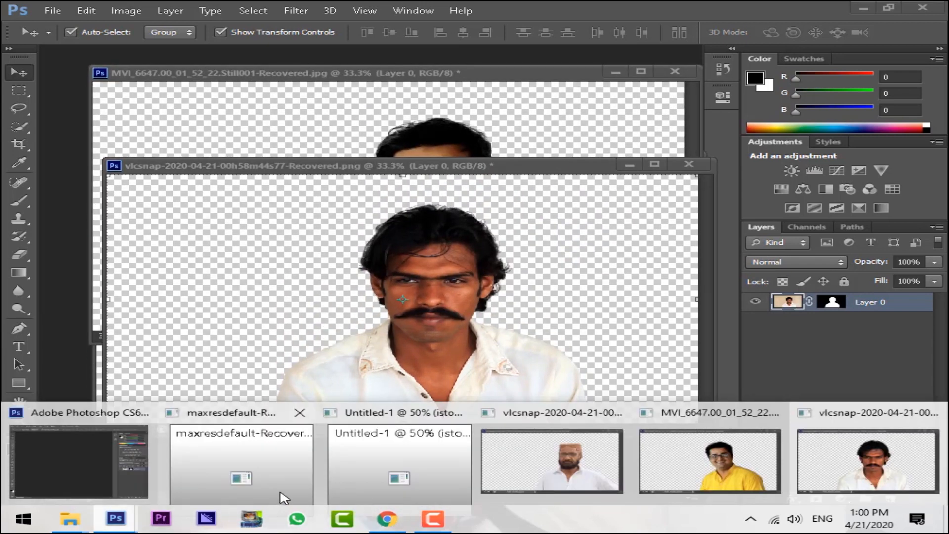
{"action": "left_click", "coordinate": [390, 458]}
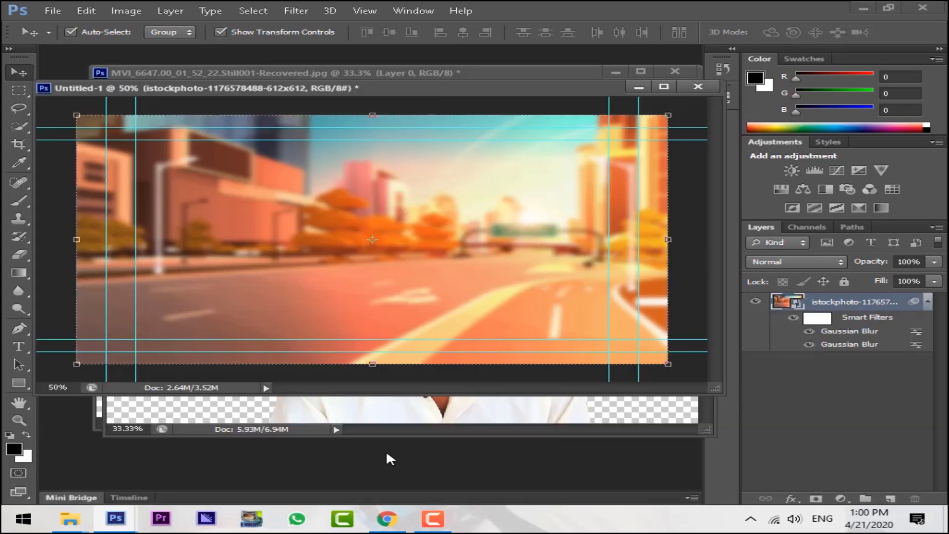
Move the yellow-shirt portrait's window clear of the composition and transfer its masked cut-out into Untitled-1.
{"action": "left_click", "coordinate": [437, 65]}
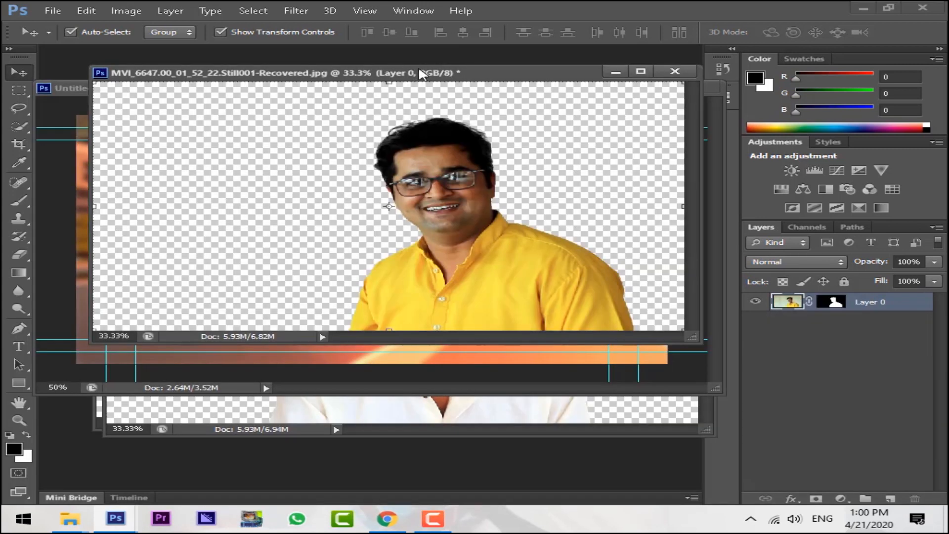
{"action": "left_click_drag", "start_coordinate": [418, 75], "coordinate": [592, 237]}
{"action": "left_click_drag", "start_coordinate": [618, 319], "coordinate": [428, 175]}
{"action": "left_click_drag", "start_coordinate": [500, 268], "coordinate": [438, 183]}
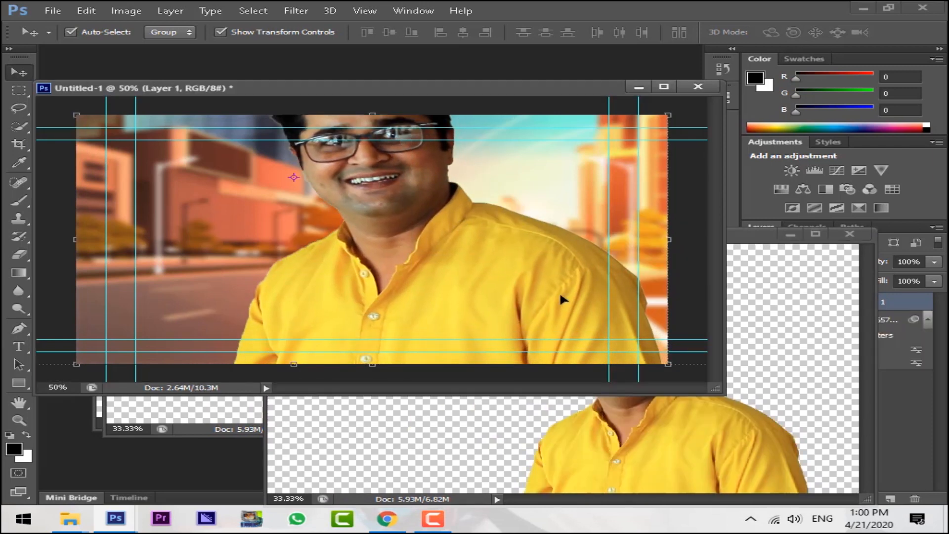
Scale the yellow-shirt cut-out proportionally down to about 66% and stand it on the canvas's bottom edge at the right.
{"action": "left_click_drag", "start_coordinate": [559, 295], "coordinate": [489, 250]}
{"action": "left_click_drag", "start_coordinate": [523, 279], "coordinate": [374, 291]}
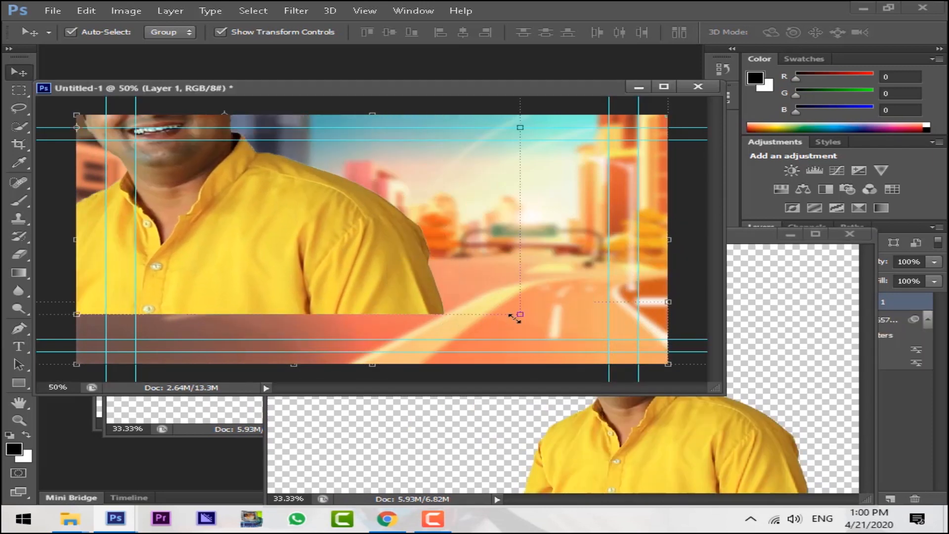
{"action": "left_click_drag", "start_coordinate": [523, 315], "coordinate": [332, 235]}
{"action": "left_click_drag", "start_coordinate": [229, 213], "coordinate": [540, 335]}
{"action": "left_click_drag", "start_coordinate": [508, 364], "coordinate": [390, 316]}
{"action": "left_click_drag", "start_coordinate": [246, 275], "coordinate": [573, 327]}
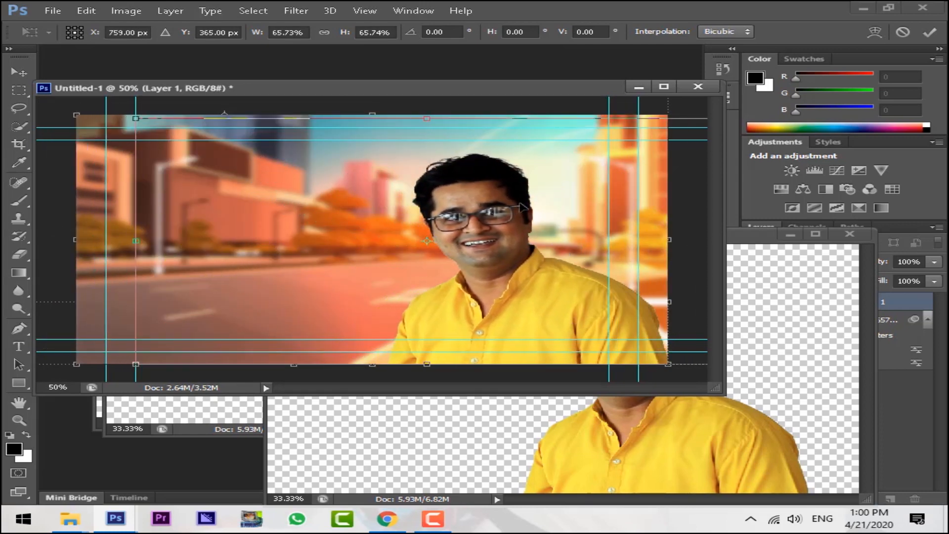
Undo the last move, enlarge the yellow-shirt cut-out to about 73%, and settle it against the canvas's right edge.
{"action": "key", "text": "ctrl+z"}
{"action": "left_click_drag", "start_coordinate": [589, 150], "coordinate": [648, 124]}
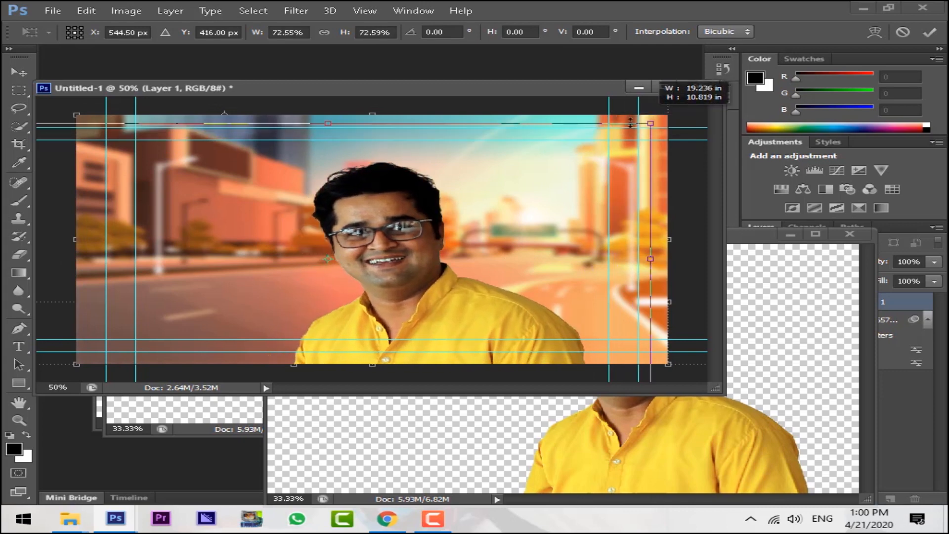
{"action": "left_click_drag", "start_coordinate": [458, 297], "coordinate": [523, 266]}
{"action": "key", "text": "Return"}
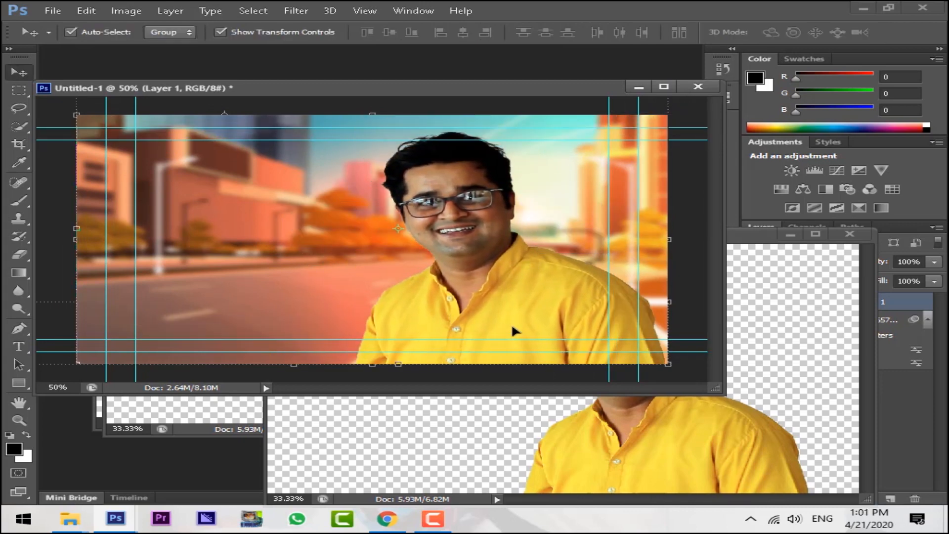
{"action": "left_click_drag", "start_coordinate": [508, 312], "coordinate": [525, 309]}
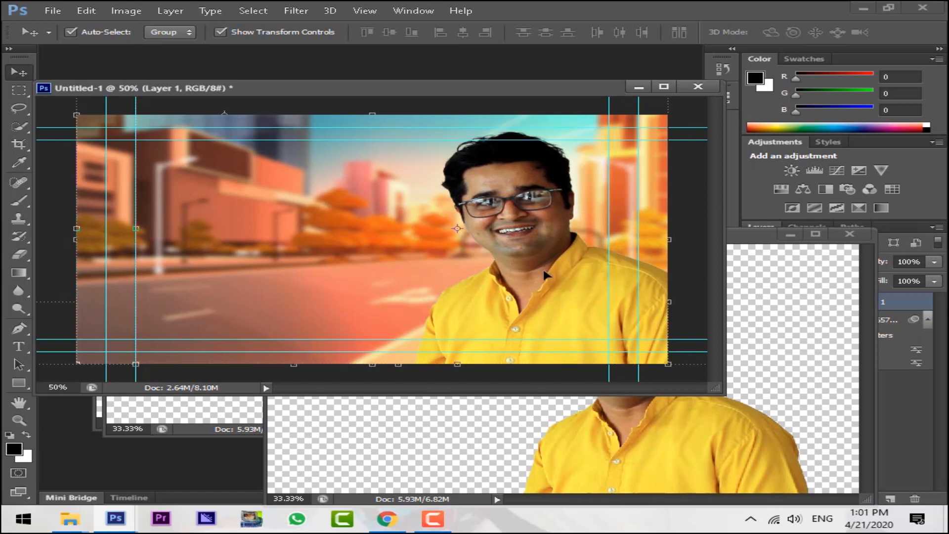
{"action": "mouse_move", "coordinate": [543, 275]}
{"action": "left_mouse_down"}
{"action": "mouse_move", "coordinate": [553, 253]}
{"action": "mouse_move", "coordinate": [563, 270]}
{"action": "mouse_move", "coordinate": [555, 265]}
{"action": "left_mouse_up"}
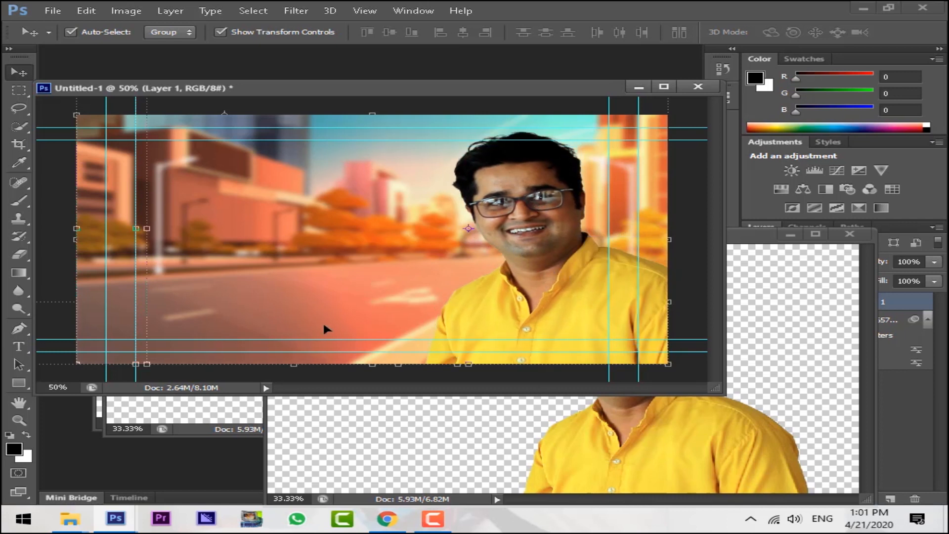
Bring the moustached portrait forward, minimize the yellow-shirt document, and transfer the moustached cut-out into Untitled-1.
{"action": "left_click", "coordinate": [229, 409]}
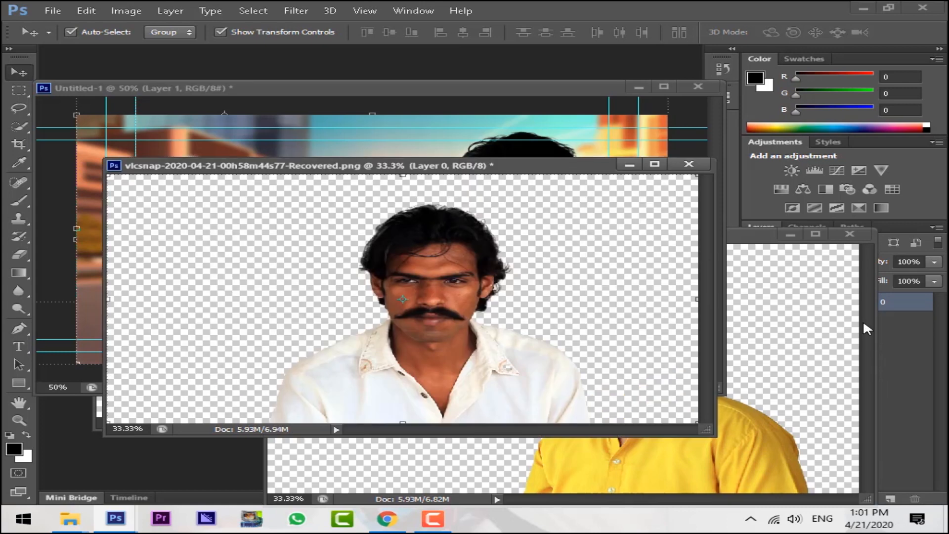
{"action": "left_click", "coordinate": [790, 236]}
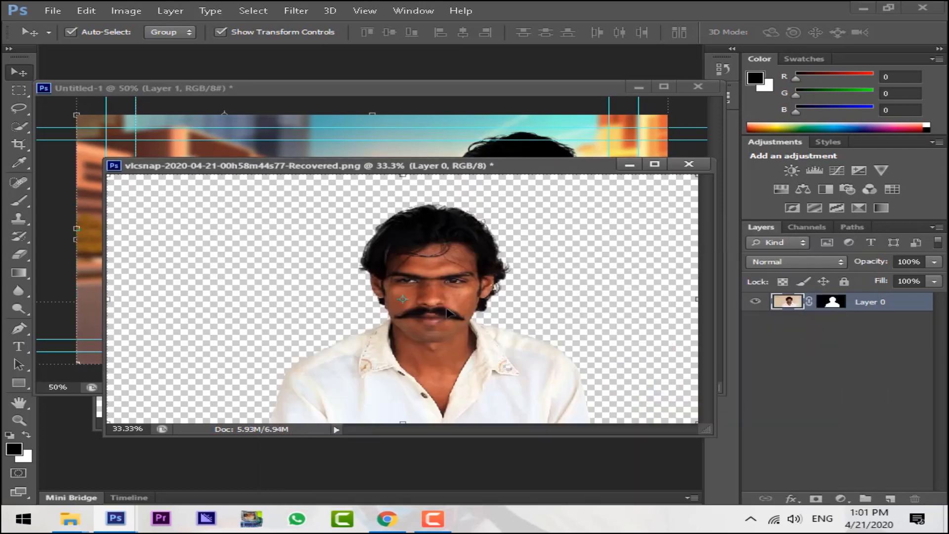
{"action": "left_click_drag", "start_coordinate": [459, 277], "coordinate": [381, 201]}
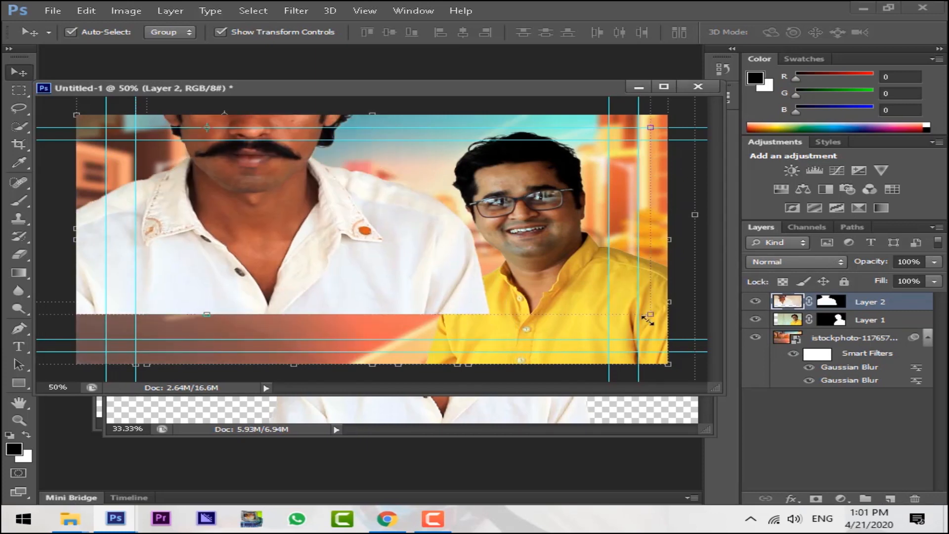
Scale the moustached cut-out down proportionally and place it in the upper left area of the canvas.
{"action": "left_click_drag", "start_coordinate": [653, 314], "coordinate": [406, 331]}
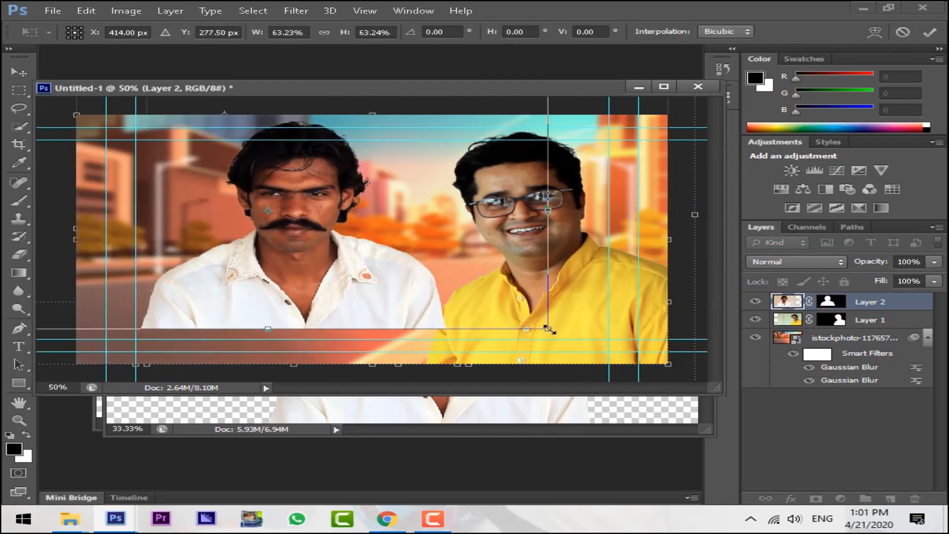
{"action": "left_click_drag", "start_coordinate": [549, 330], "coordinate": [429, 280]}
{"action": "left_click_drag", "start_coordinate": [292, 237], "coordinate": [354, 265]}
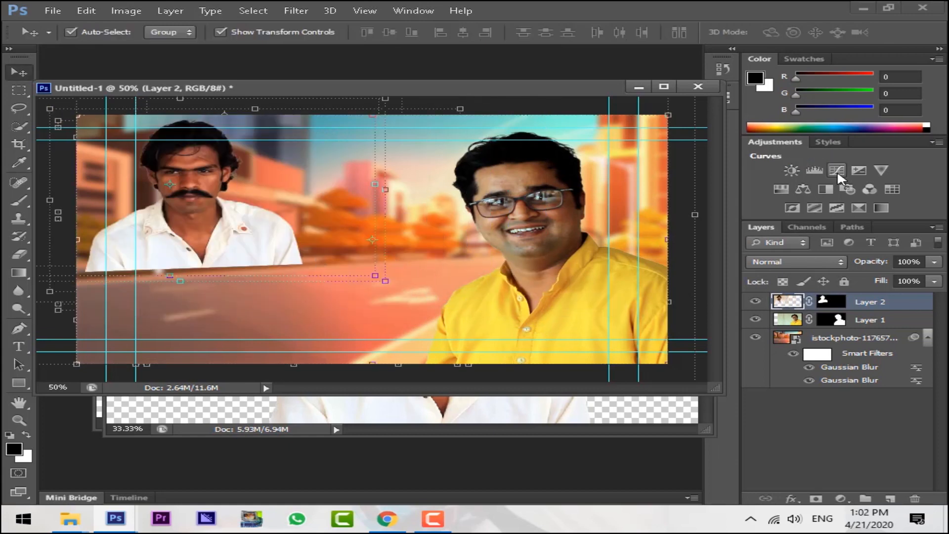
Add a Curves adjustment layer above the moustached cut-out and raise the RGB curve's midtones slightly.
{"action": "left_click", "coordinate": [837, 170]}
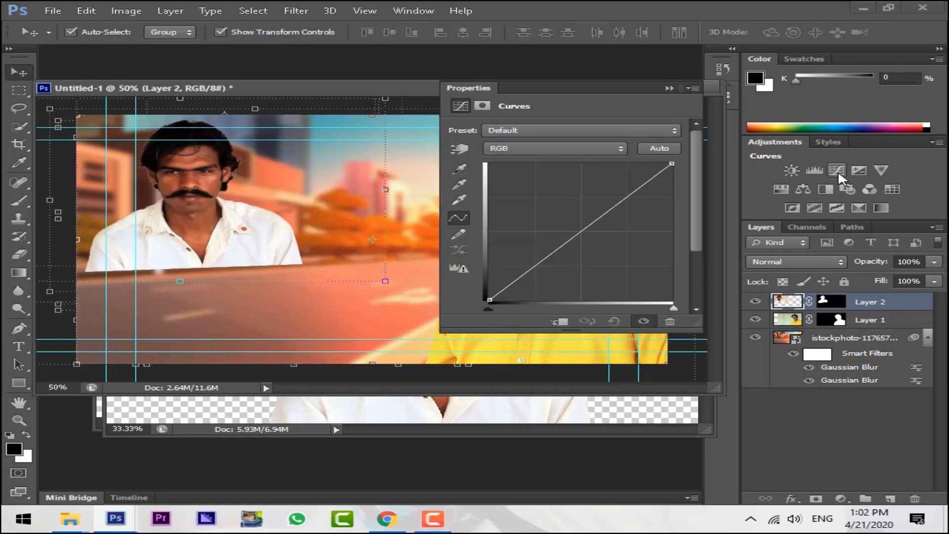
{"action": "left_click_drag", "start_coordinate": [572, 229], "coordinate": [571, 222]}
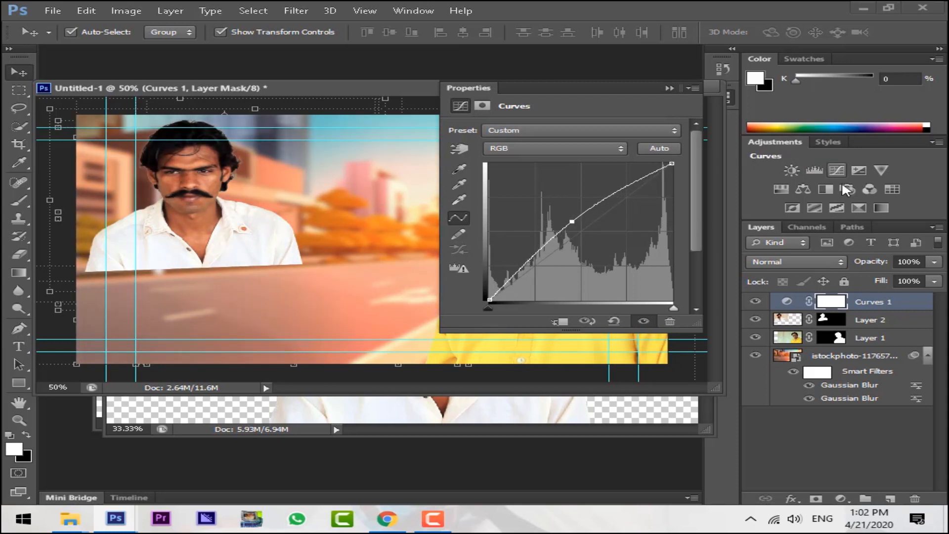
{"action": "left_click", "coordinate": [668, 88]}
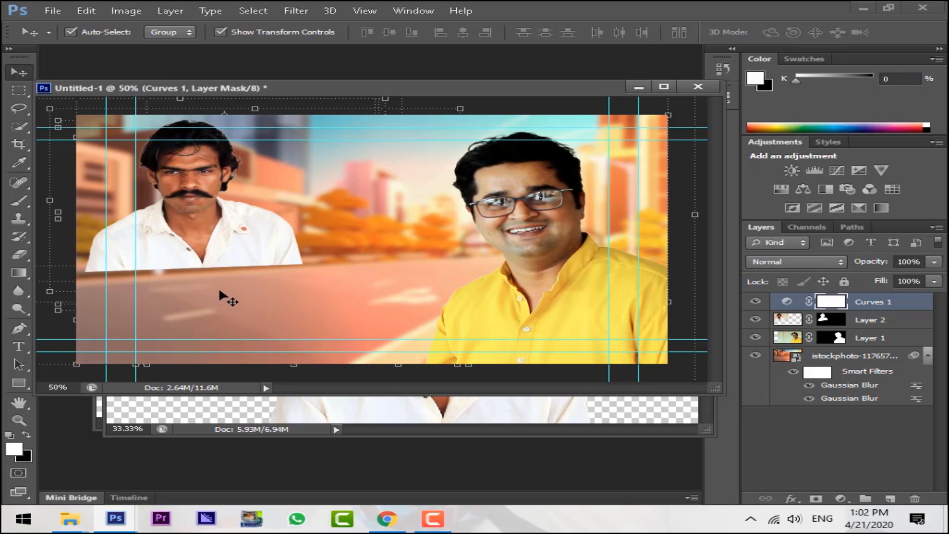
Minimize the moustached portrait's document, bring the capped man's portrait forward, and transfer his masked cut-out into Untitled-1.
{"action": "left_click", "coordinate": [304, 412]}
{"action": "left_click", "coordinate": [630, 165]}
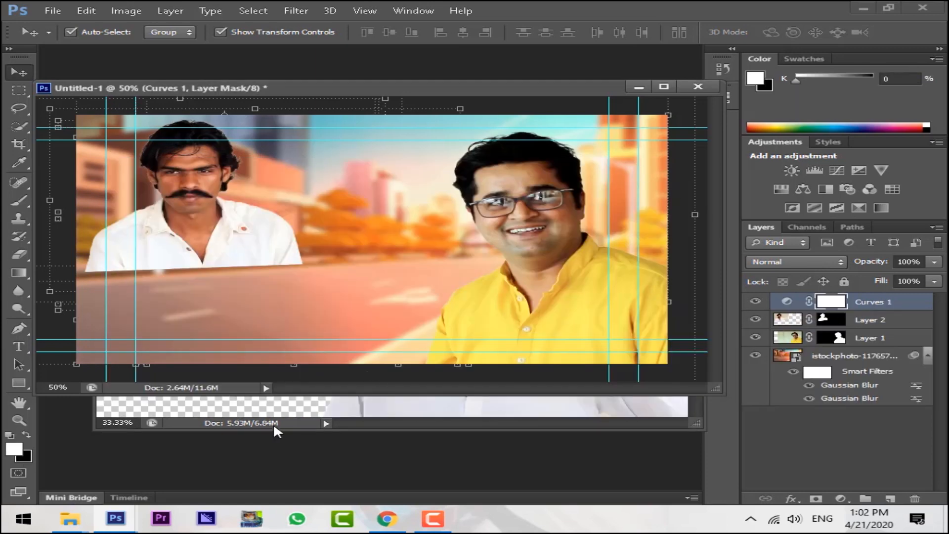
{"action": "left_click", "coordinate": [273, 423]}
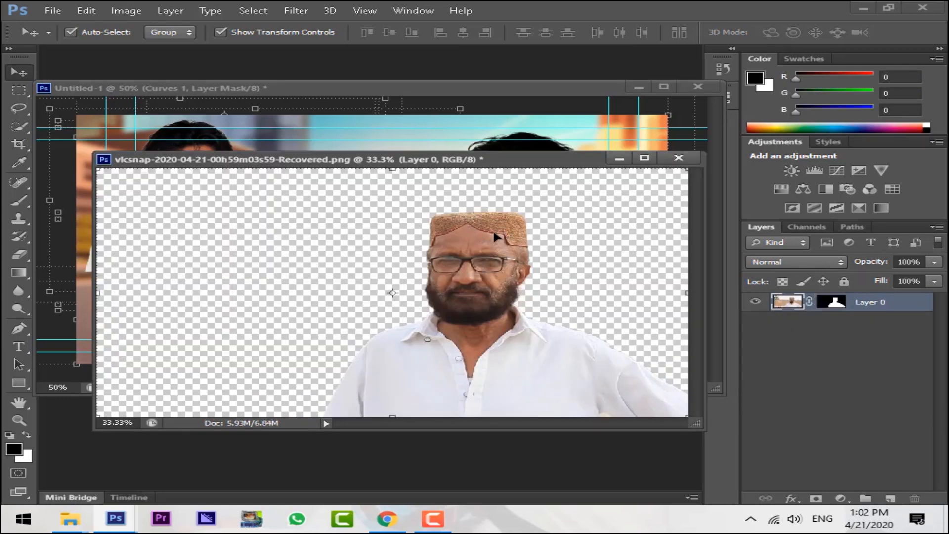
{"action": "left_click_drag", "start_coordinate": [459, 194], "coordinate": [382, 188]}
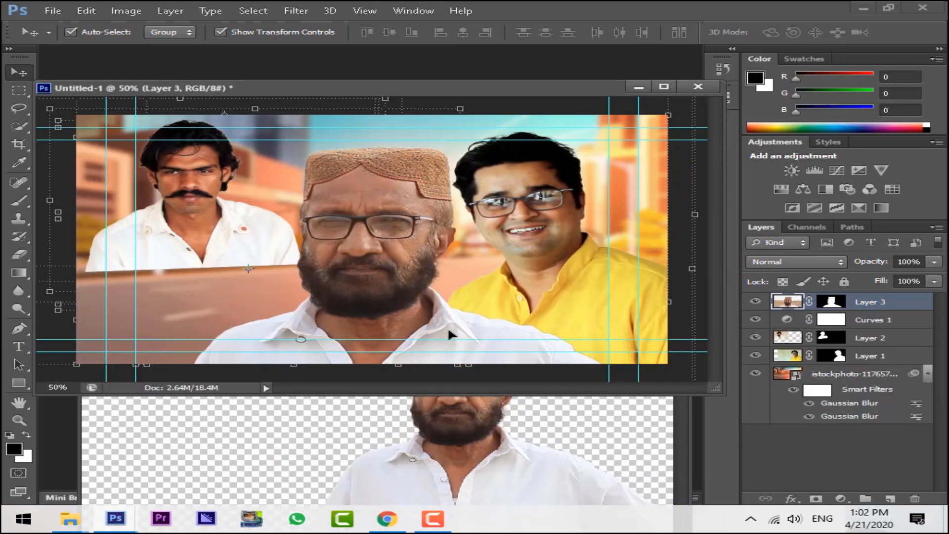
Scale the capped man's cut-out down to about 11.7 × 6.6 in and place it between the other two portraits.
{"action": "left_click_drag", "start_coordinate": [448, 330], "coordinate": [385, 226]}
{"action": "left_click_drag", "start_coordinate": [443, 278], "coordinate": [405, 240]}
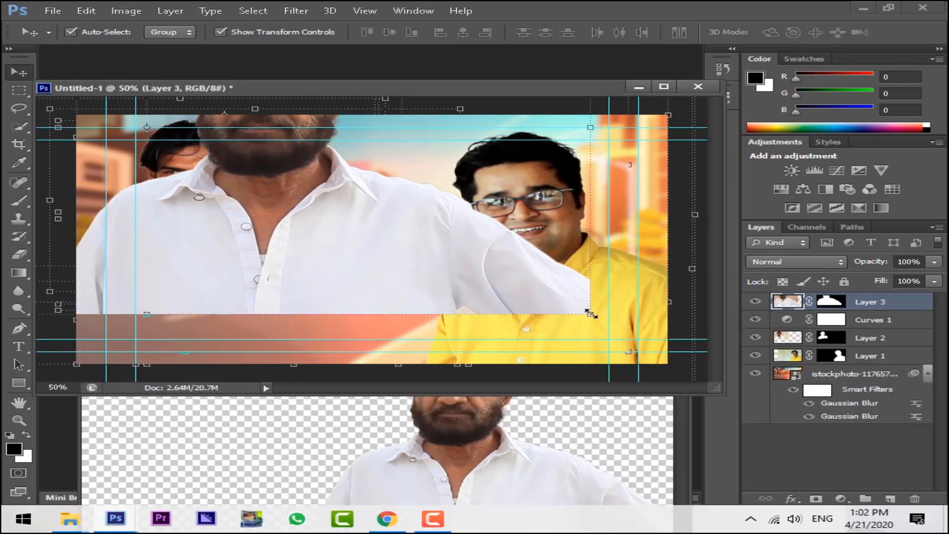
{"action": "left_click_drag", "start_coordinate": [591, 312], "coordinate": [503, 246]}
{"action": "left_click_drag", "start_coordinate": [380, 216], "coordinate": [424, 241]}
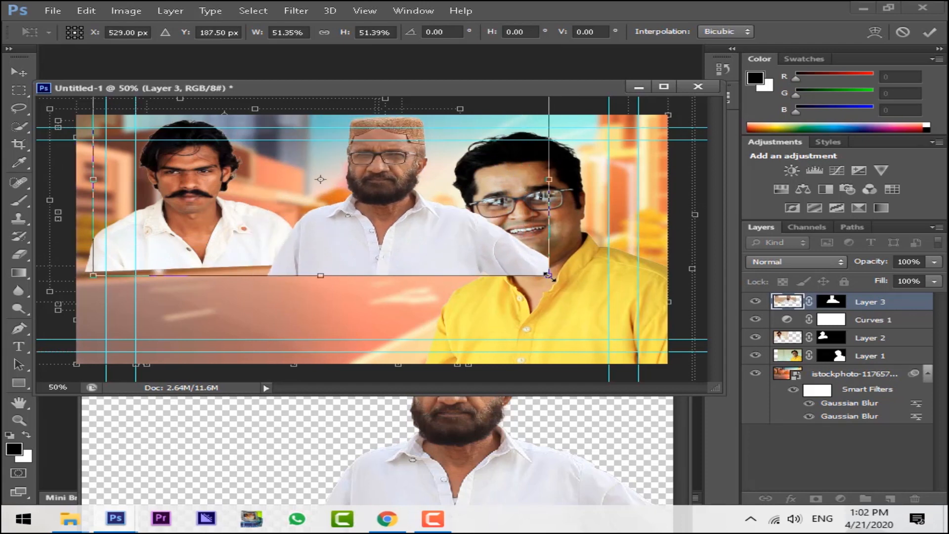
{"action": "left_click_drag", "start_coordinate": [547, 274], "coordinate": [519, 263]}
{"action": "left_click_drag", "start_coordinate": [417, 230], "coordinate": [430, 239]}
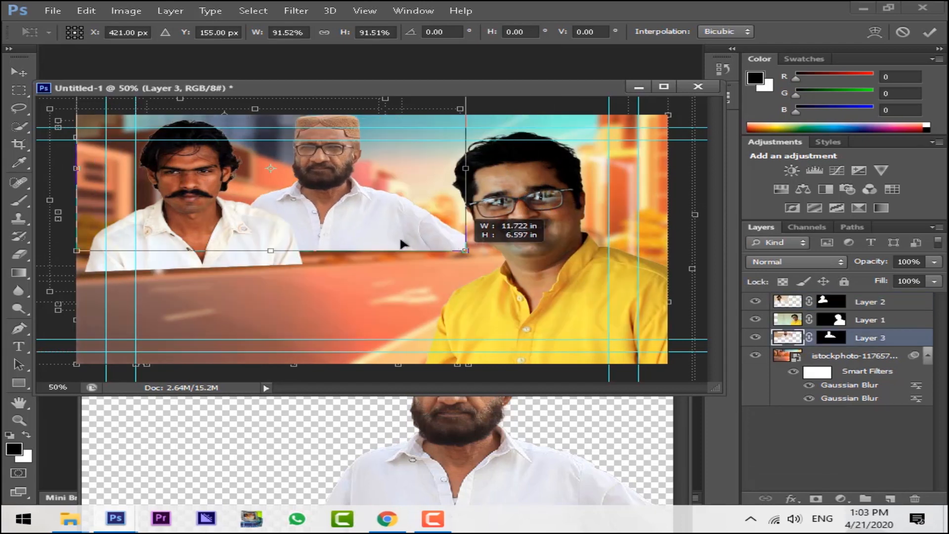
{"action": "left_click_drag", "start_coordinate": [380, 224], "coordinate": [408, 240]}
{"action": "key", "text": "Return"}
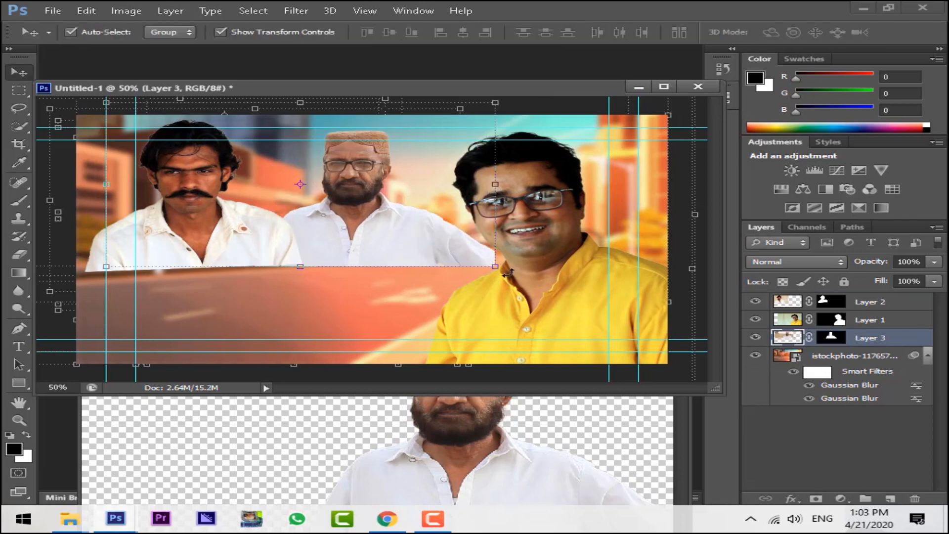
{"action": "left_click", "coordinate": [504, 274]}
{"action": "left_click_drag", "start_coordinate": [505, 273], "coordinate": [509, 272]}
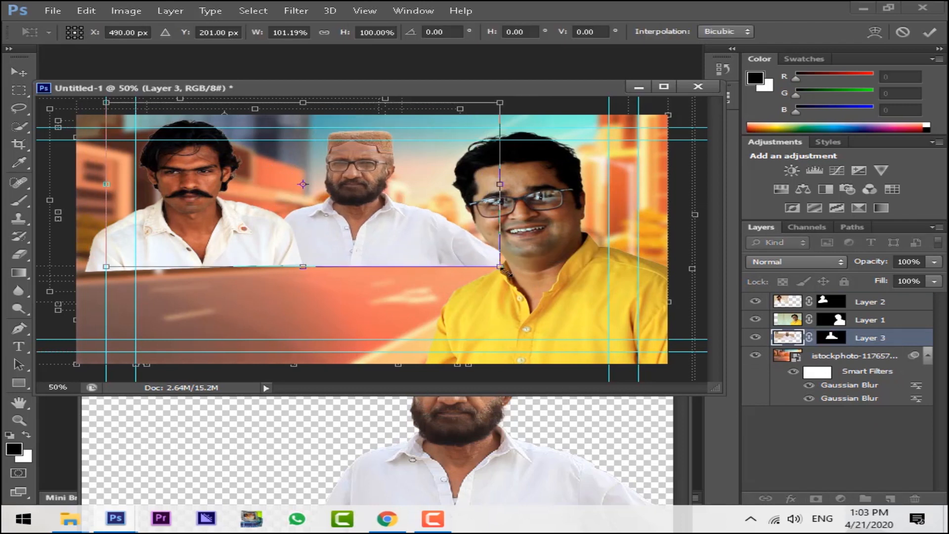
{"action": "key", "text": "ctrl+z"}
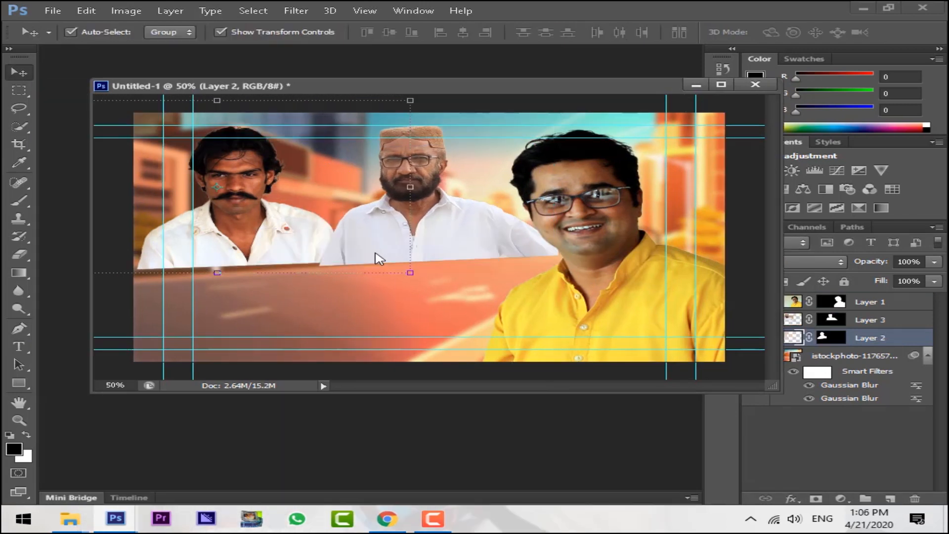
Duplicate the blurred street background layer within Untitled-1 under its default name and move the copy between Layer 1 and Layer 3.
{"action": "left_click", "coordinate": [378, 258]}
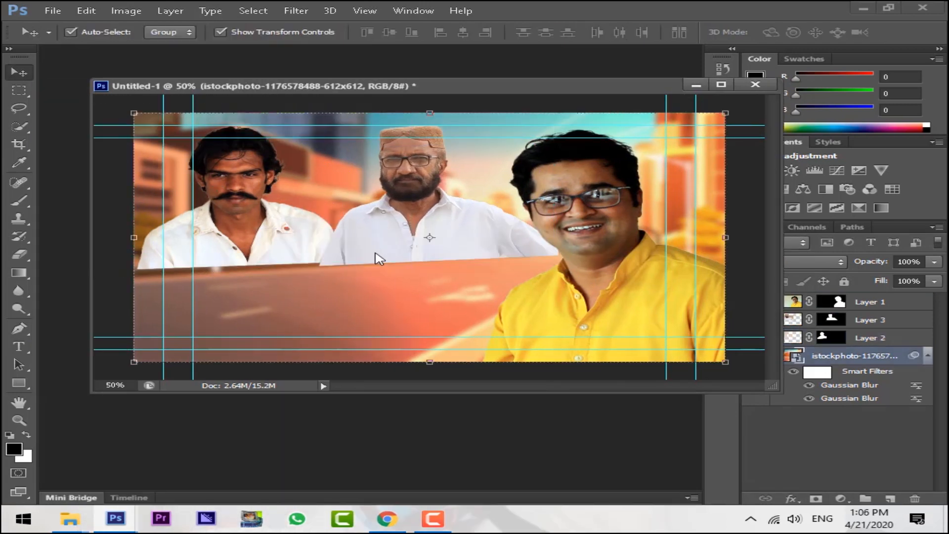
{"action": "right_click", "coordinate": [267, 240]}
{"action": "left_click", "coordinate": [277, 249]}
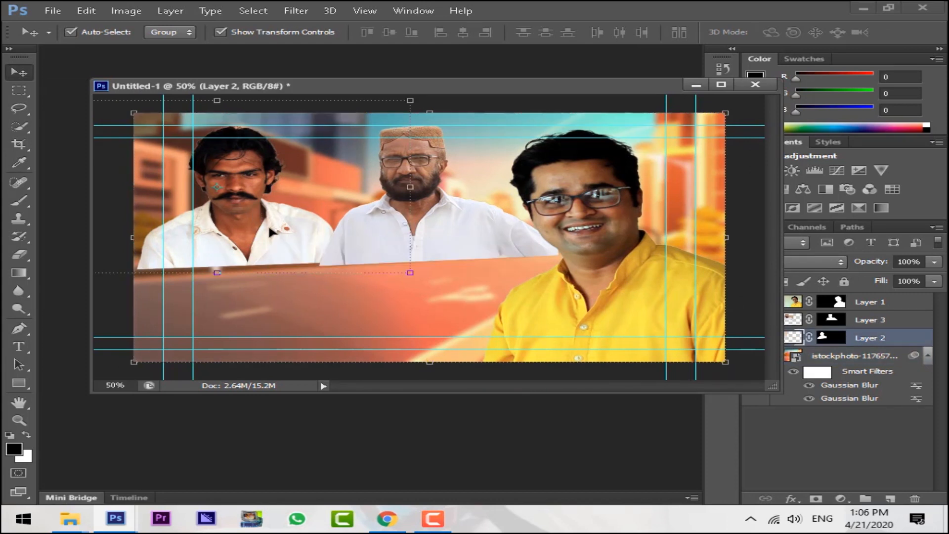
{"action": "left_click", "coordinate": [402, 316]}
{"action": "right_click", "coordinate": [851, 360]}
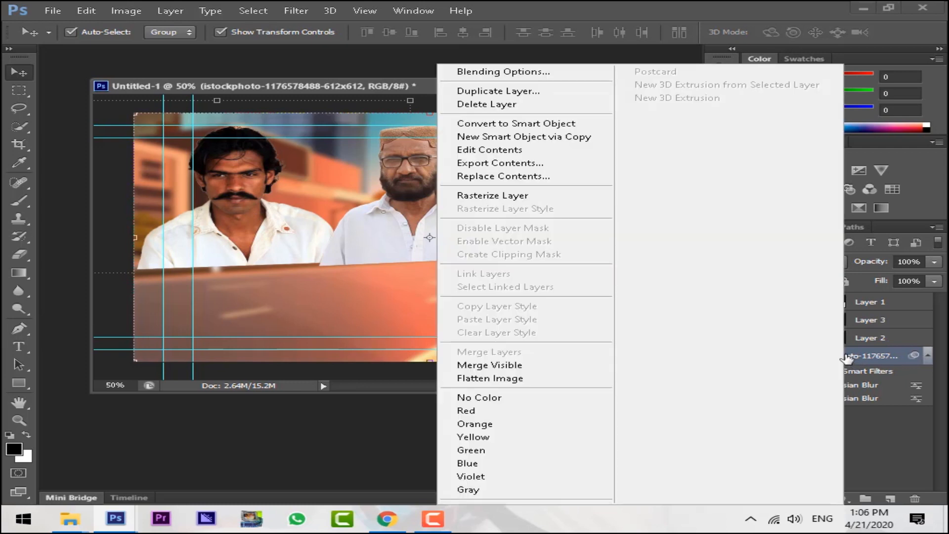
{"action": "left_click", "coordinate": [519, 93]}
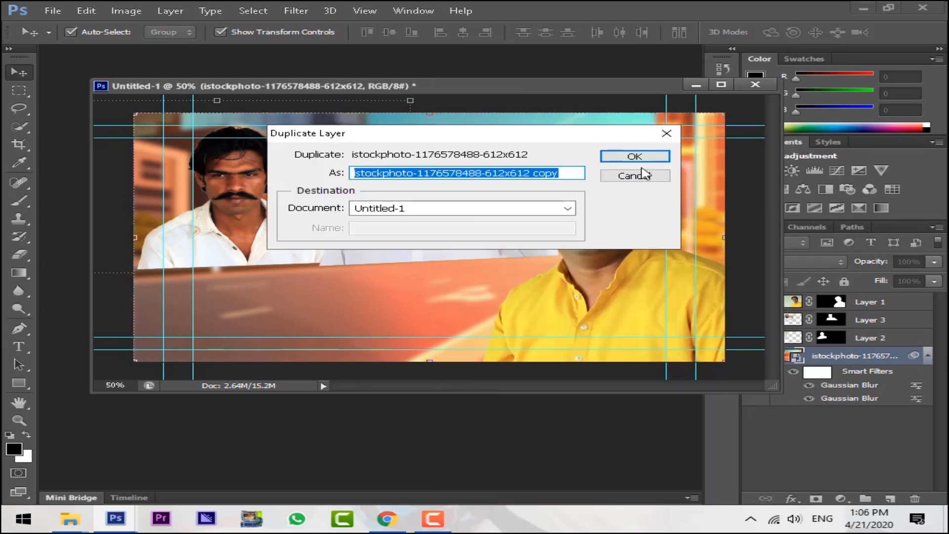
{"action": "key", "text": "Return"}
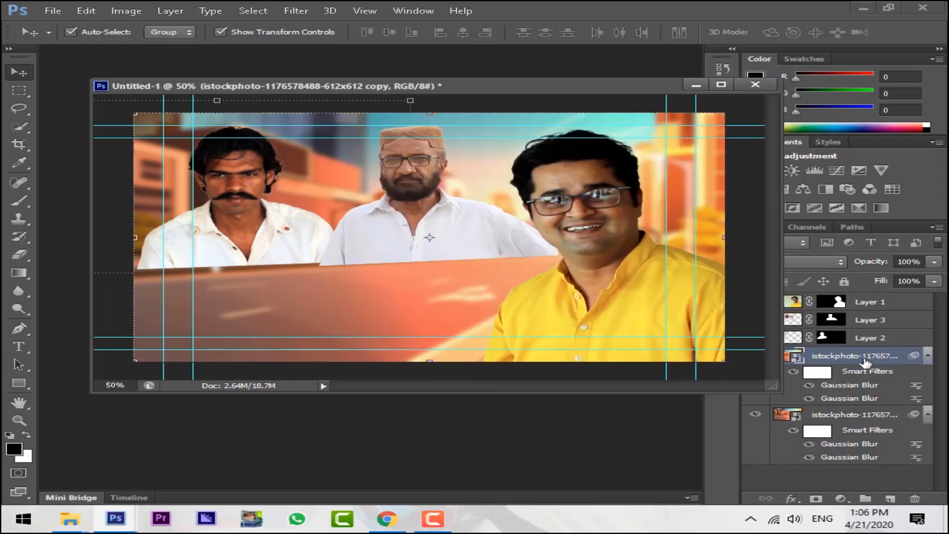
{"action": "mouse_move", "coordinate": [865, 360]}
{"action": "left_mouse_down"}
{"action": "mouse_move", "coordinate": [898, 295]}
{"action": "mouse_move", "coordinate": [870, 367]}
{"action": "left_mouse_up"}
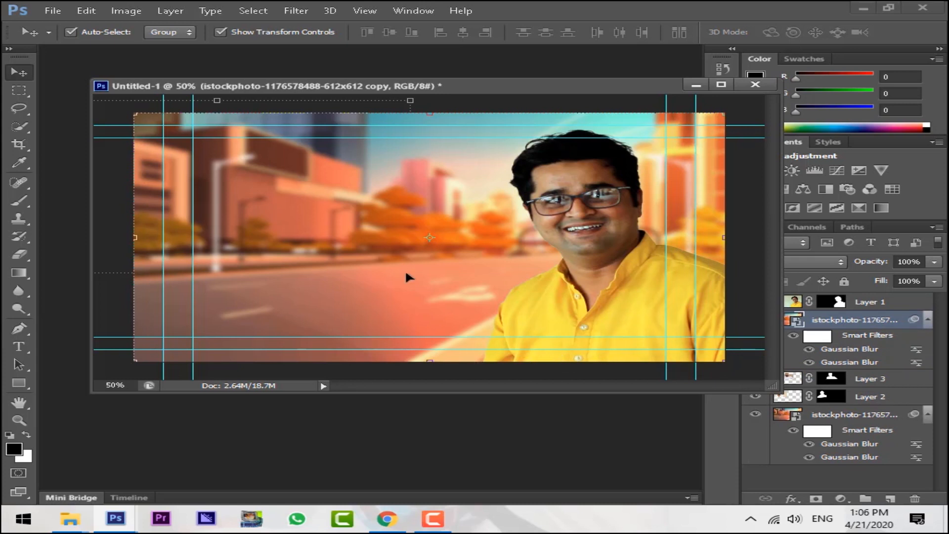
Rasterize the street background copy below Layer 1 and set up a soft round Eraser at 298 px with 0% hardness.
{"action": "left_click", "coordinate": [18, 253]}
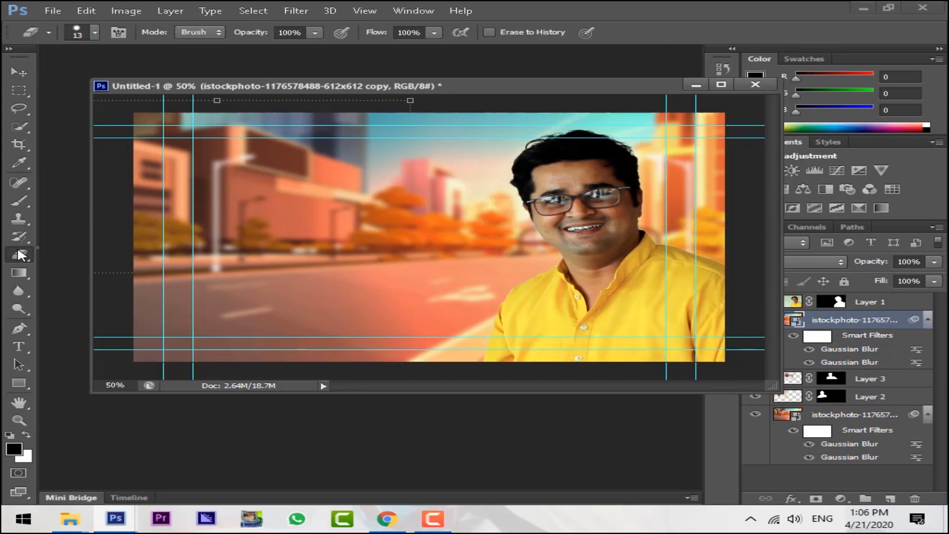
{"action": "left_click", "coordinate": [54, 254]}
{"action": "left_click", "coordinate": [270, 177]}
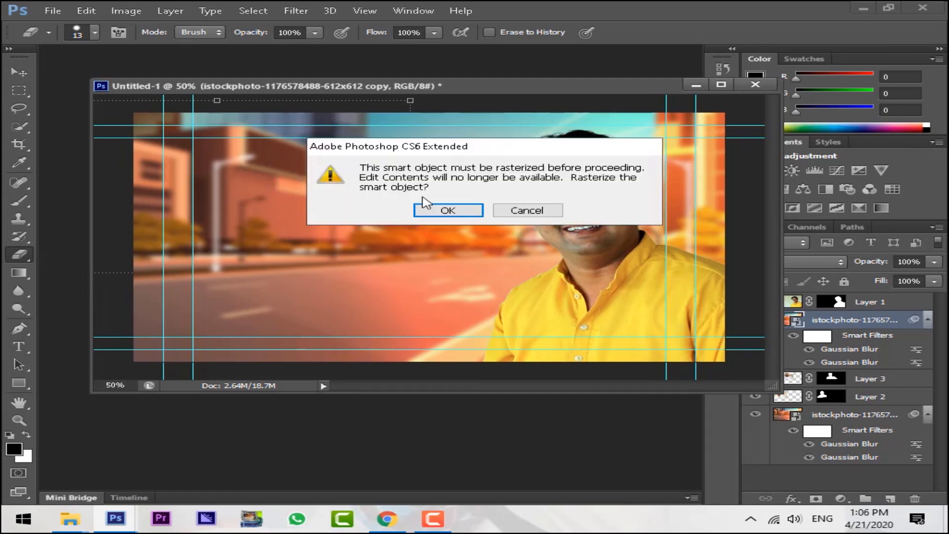
{"action": "left_click", "coordinate": [446, 210]}
{"action": "right_click", "coordinate": [280, 176]}
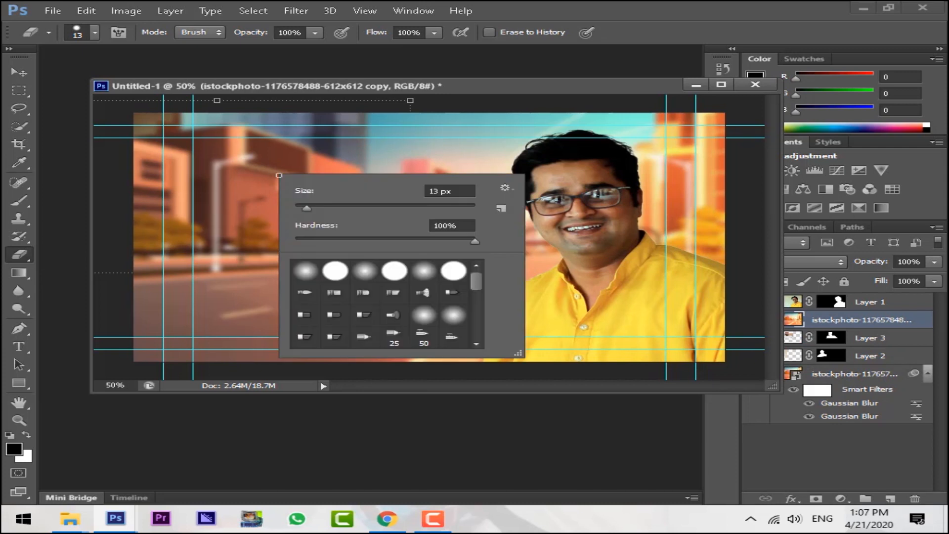
{"action": "left_click", "coordinate": [306, 274]}
{"action": "left_click_drag", "start_coordinate": [428, 207], "coordinate": [420, 206]}
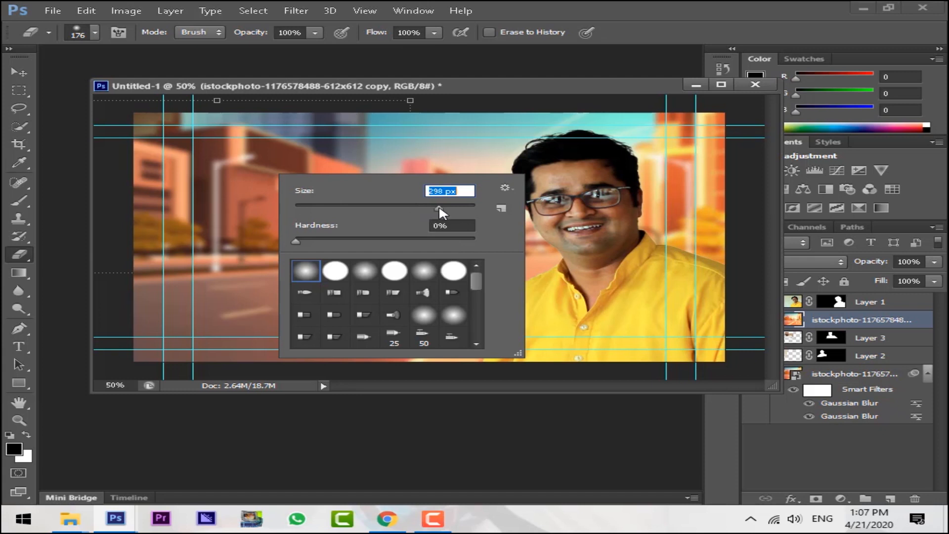
Erase the upper part of the street background copy over the heads and shoulders of the moustached and capped men.
{"action": "left_click", "coordinate": [230, 174]}
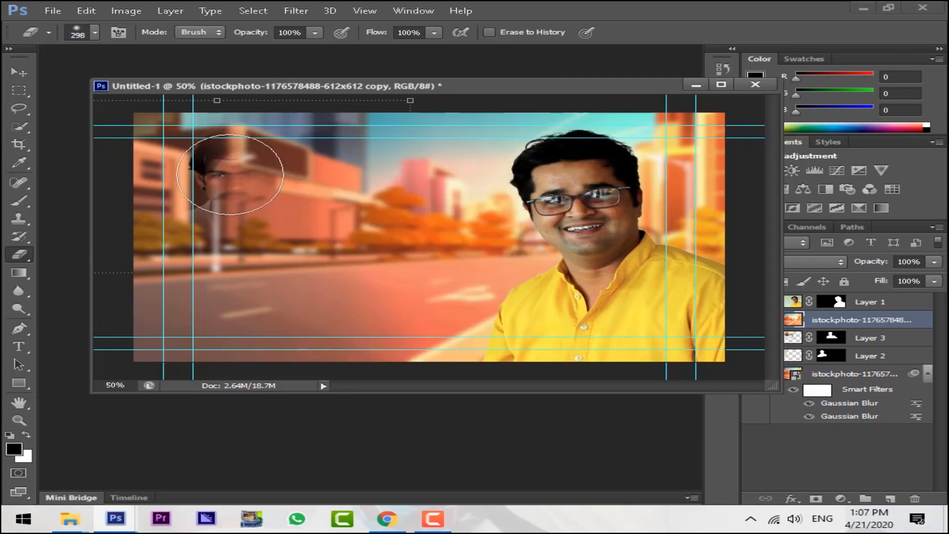
{"action": "mouse_move", "coordinate": [230, 174]}
{"action": "left_mouse_down"}
{"action": "mouse_move", "coordinate": [214, 185]}
{"action": "mouse_move", "coordinate": [178, 194]}
{"action": "mouse_move", "coordinate": [445, 188]}
{"action": "mouse_move", "coordinate": [403, 165]}
{"action": "mouse_move", "coordinate": [368, 163]}
{"action": "mouse_move", "coordinate": [449, 194]}
{"action": "mouse_move", "coordinate": [581, 198]}
{"action": "mouse_move", "coordinate": [618, 226]}
{"action": "left_mouse_up"}
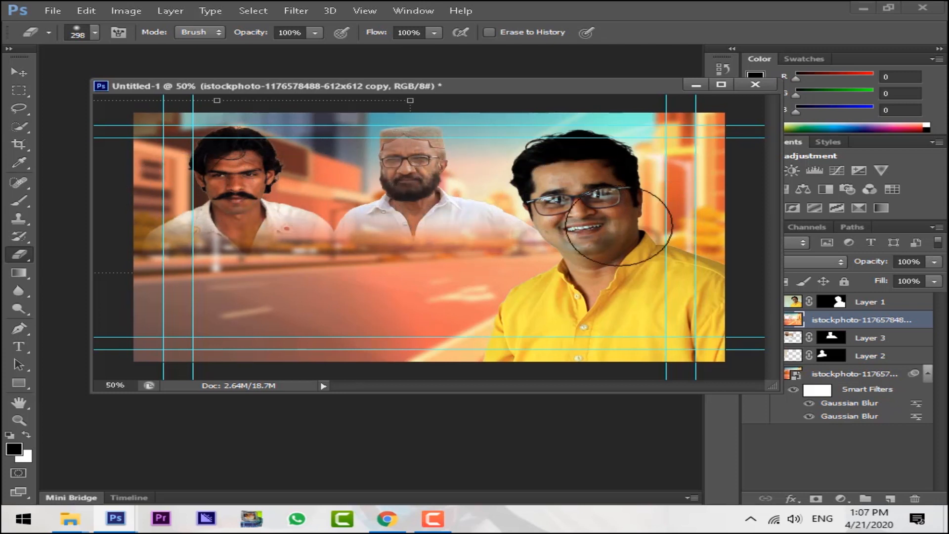
{"action": "left_click_drag", "start_coordinate": [112, 201], "coordinate": [138, 197]}
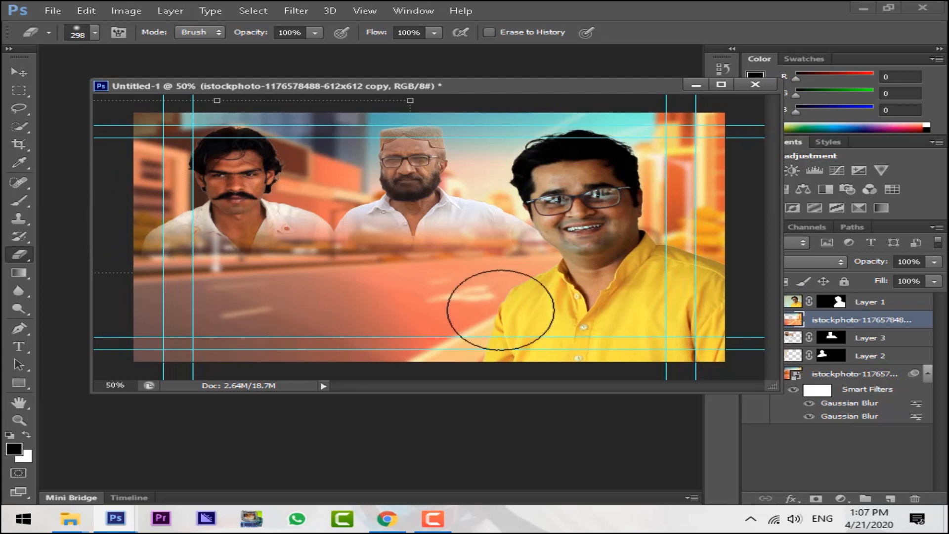
{"action": "left_click", "coordinate": [18, 73]}
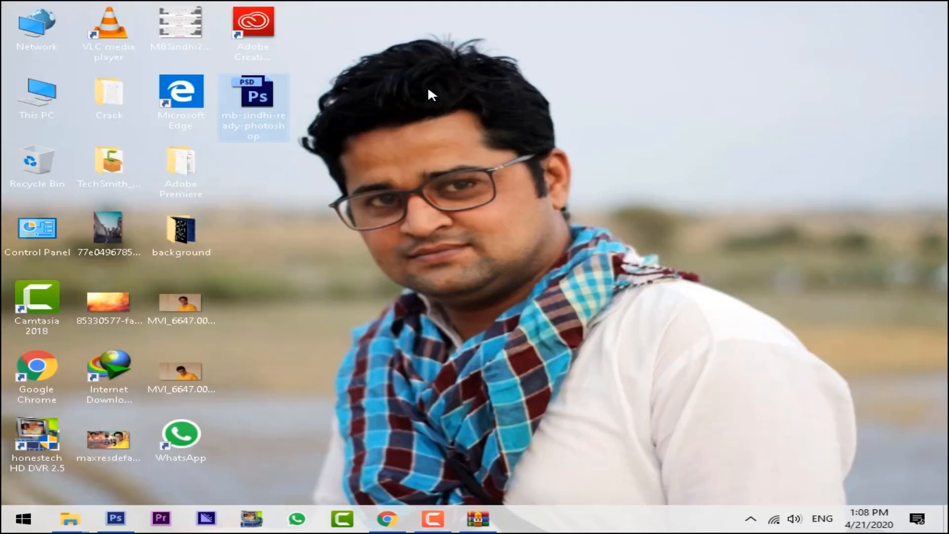
Open mb-sindhi-ready-photoshop.psd from the desktop and copy the word لکت from the first line of its R2L paragraph.
{"action": "double_click", "coordinate": [249, 88]}
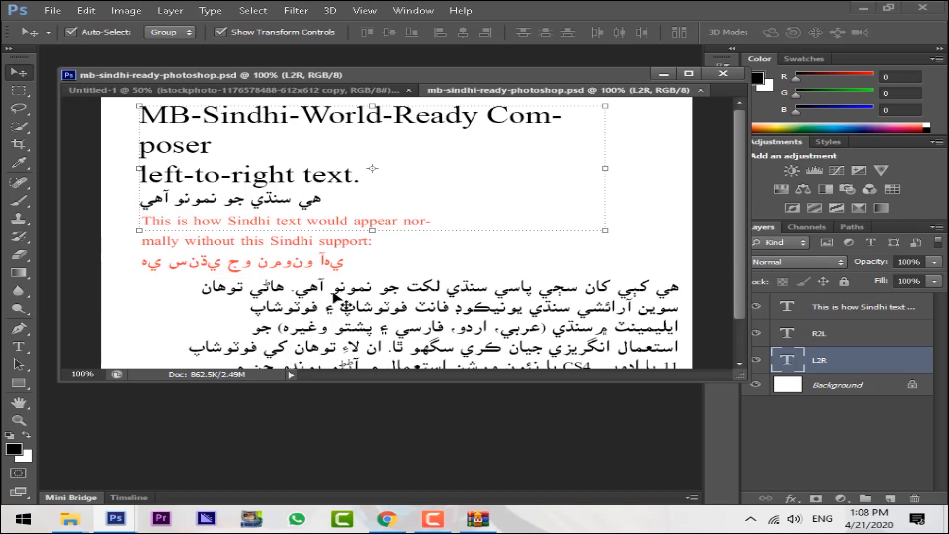
{"action": "left_click", "coordinate": [19, 347]}
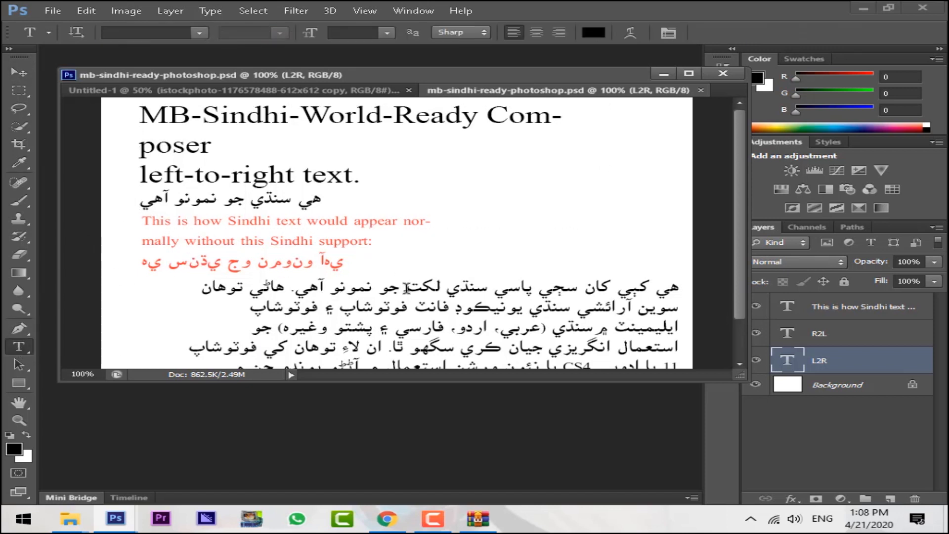
{"action": "left_click_drag", "start_coordinate": [411, 287], "coordinate": [447, 286]}
{"action": "key", "text": "ctrl+c"}
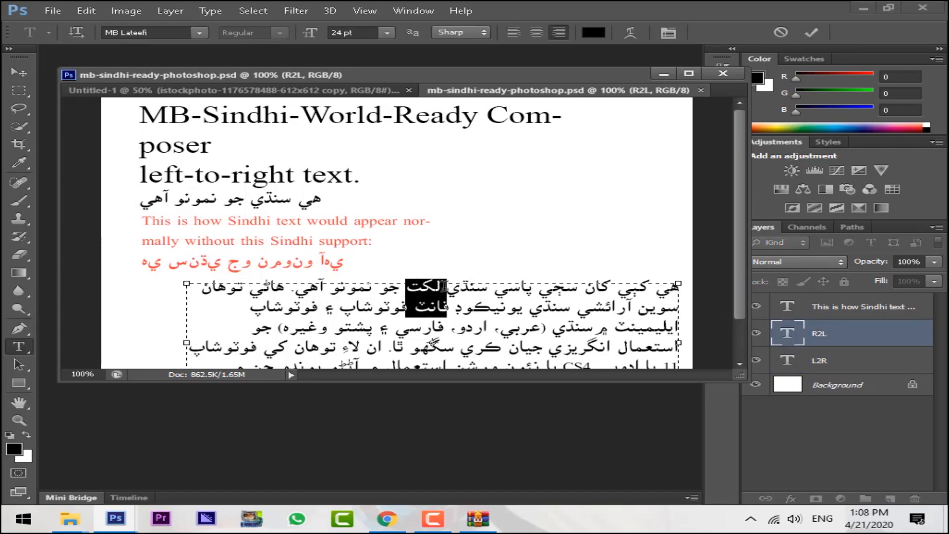
Float the Sindhi sample document out and minimize it, and paste the copied word as new text on the road in Untitled-1.
{"action": "left_click_drag", "start_coordinate": [588, 92], "coordinate": [715, 141]}
{"action": "left_click_drag", "start_coordinate": [762, 105], "coordinate": [537, 164]}
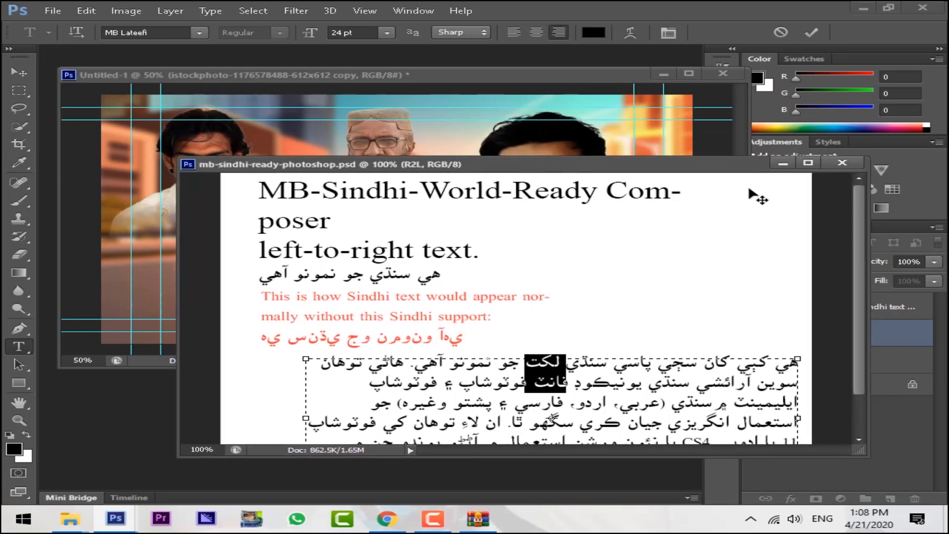
{"action": "left_click", "coordinate": [785, 163]}
{"action": "left_click", "coordinate": [354, 264]}
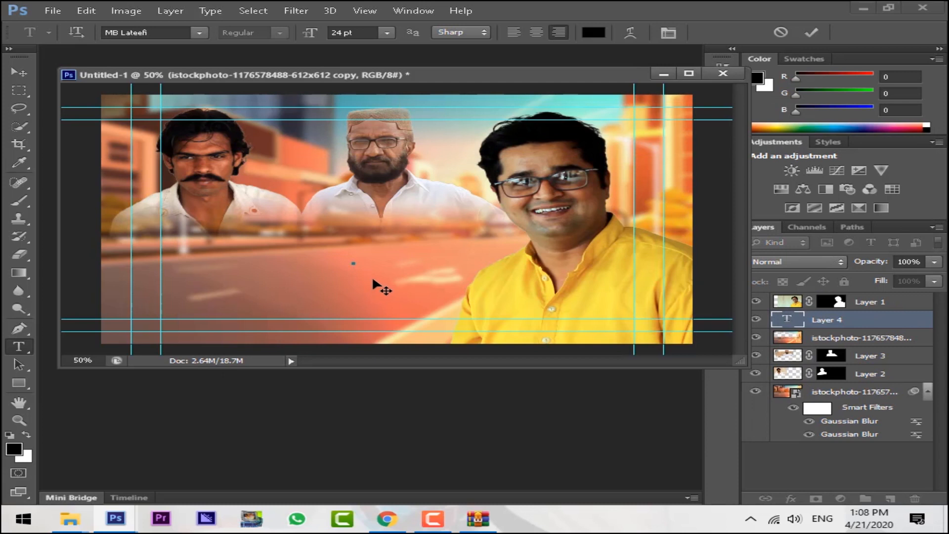
{"action": "key", "text": "ctrl+v"}
Enlarge the pasted text to 169 pt and replace it with ولڻ using the Sindhi keyboard layout.
{"action": "left_click_drag", "start_coordinate": [332, 265], "coordinate": [360, 261]}
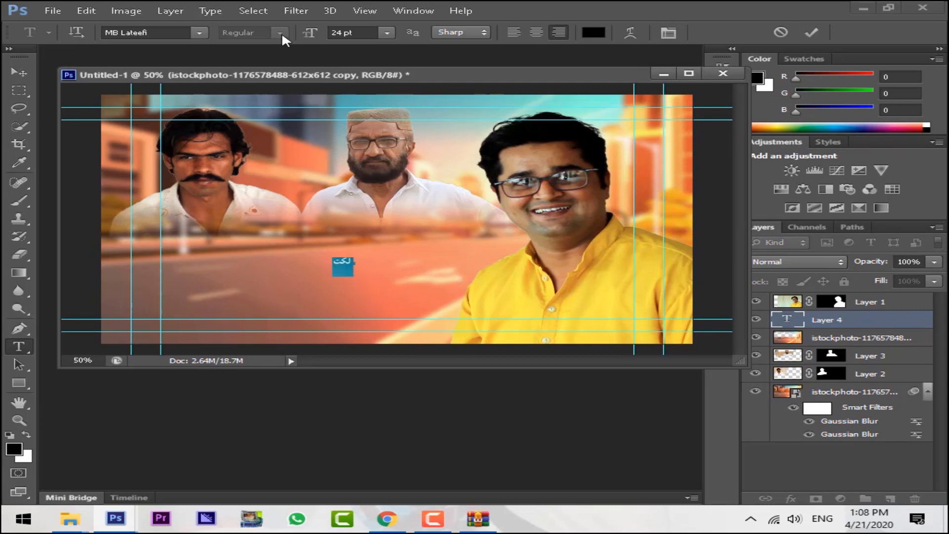
{"action": "left_click_drag", "start_coordinate": [310, 32], "coordinate": [442, 40]}
{"action": "key", "text": "alt+shift"}
{"action": "type", "text": "ولڻ"}
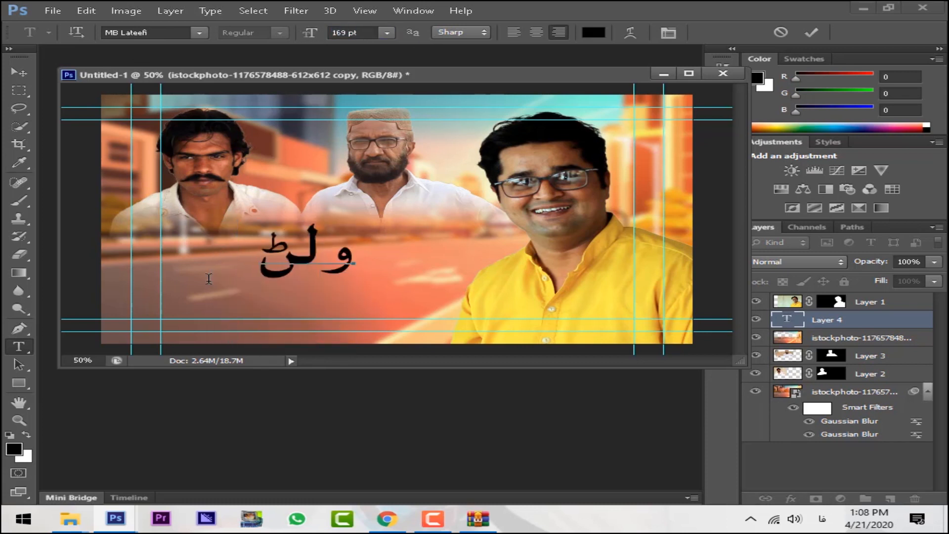
{"action": "type", "text": " ڈ"}
{"action": "key", "text": "BackSpace"}
{"action": "left_click", "coordinate": [20, 73]}
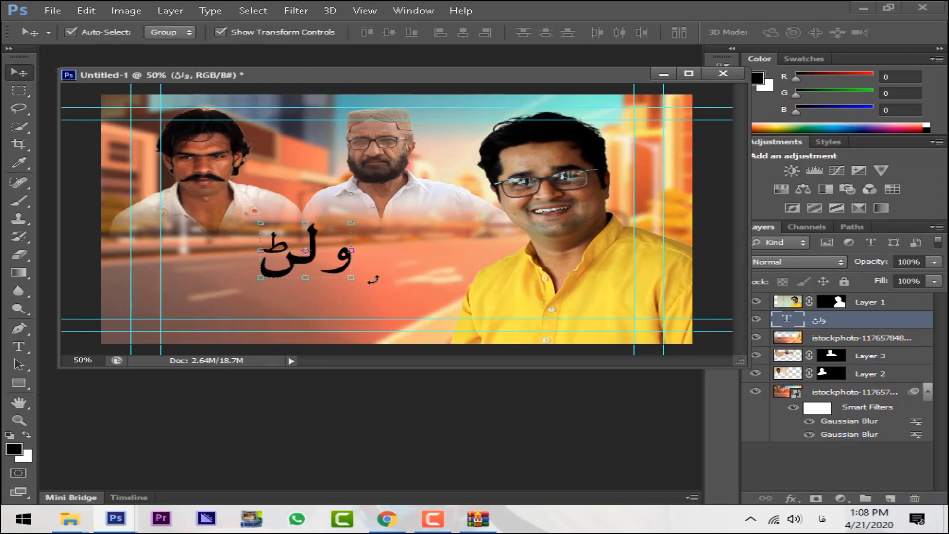
{"action": "left_click", "coordinate": [351, 277]}
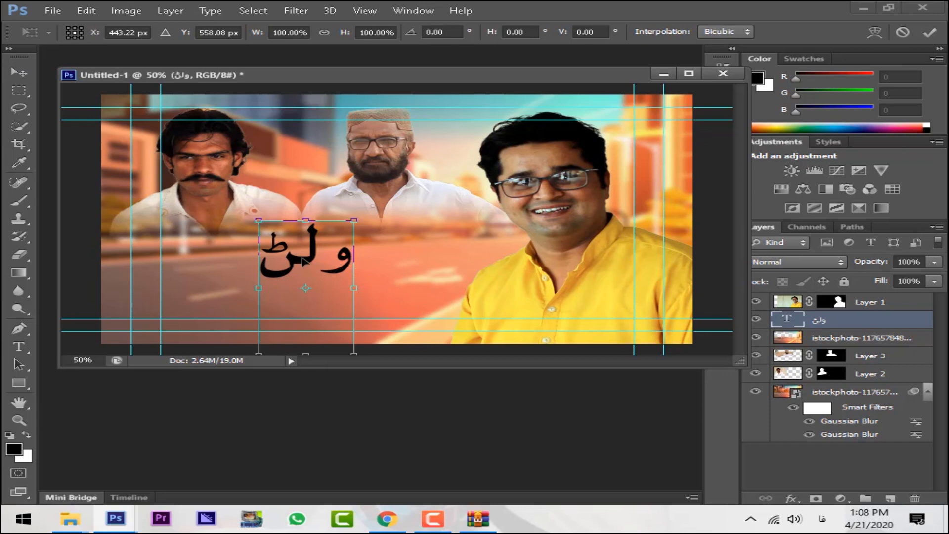
{"action": "left_click", "coordinate": [10, 73]}
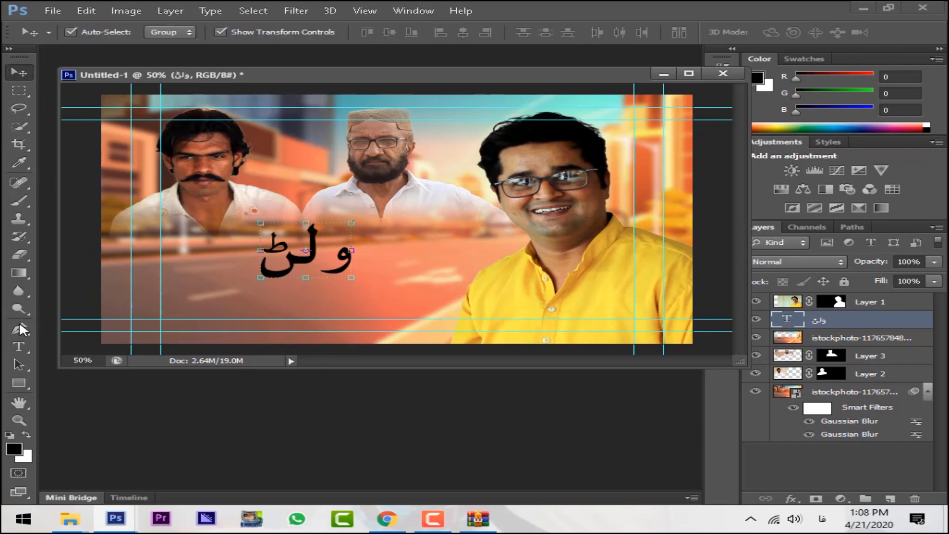
Try successive fonts on the ولڻ text and set it to Sarem Manchhur.
{"action": "left_click", "coordinate": [18, 346]}
{"action": "left_click", "coordinate": [139, 32]}
{"action": "key", "text": "Down"}
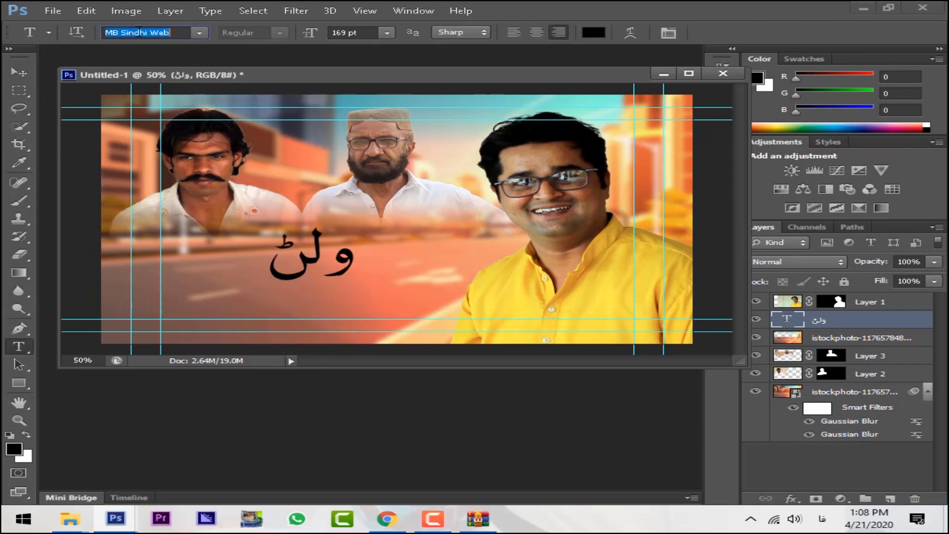
{"action": "key", "text": "Down"}
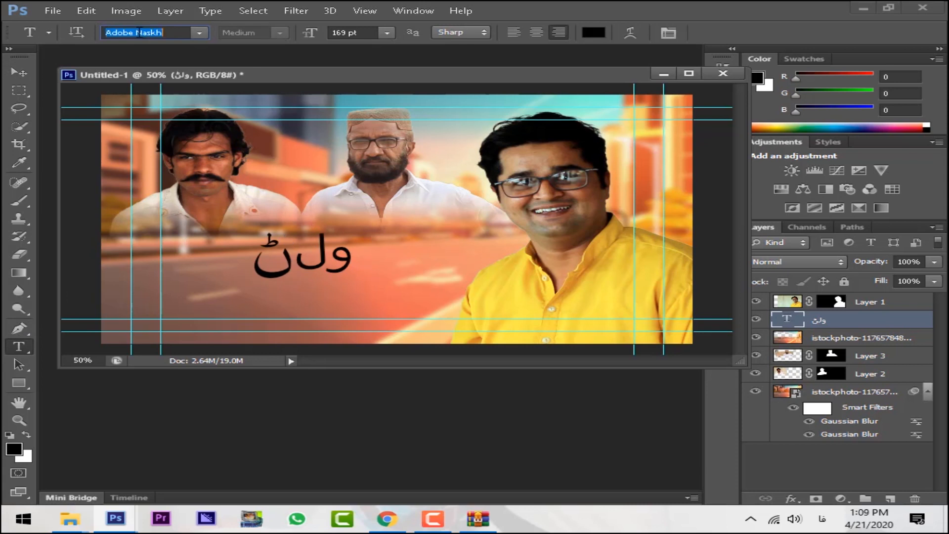
{"action": "key", "text": "Down"}
{"action": "key", "text": "Down"}
{"action": "key", "text": "Down"}
{"action": "key", "text": "Down"}
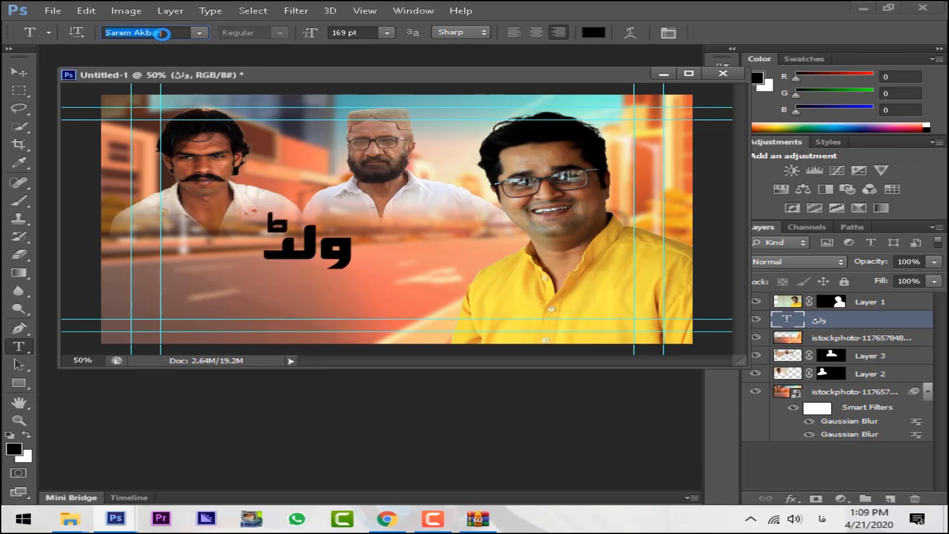
{"action": "key", "text": "Down"}
{"action": "key", "text": "Down"}
{"action": "key", "text": "Down"}
{"action": "key", "text": "Down"}
{"action": "key", "text": "Down"}
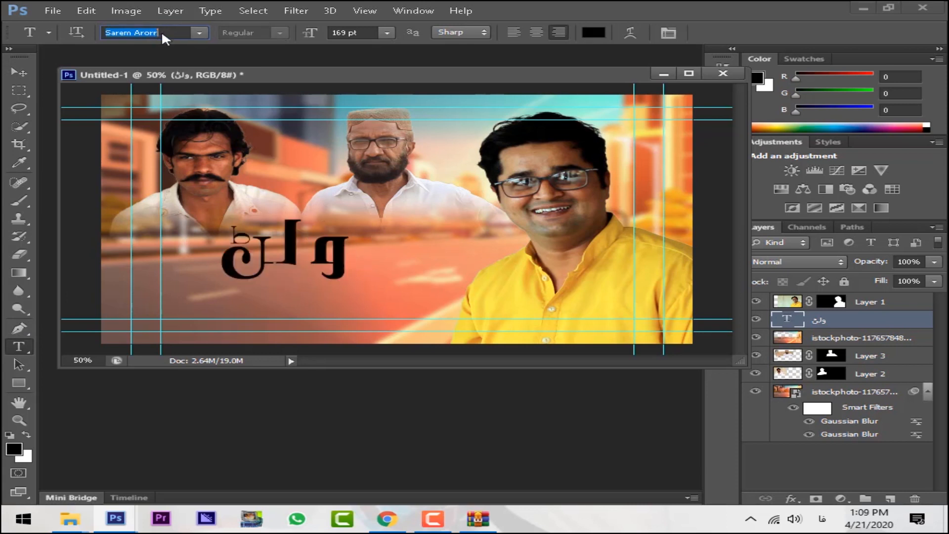
{"action": "key", "text": "Down"}
{"action": "key", "text": "Down"}
{"action": "key", "text": "Down"}
{"action": "key", "text": "Down"}
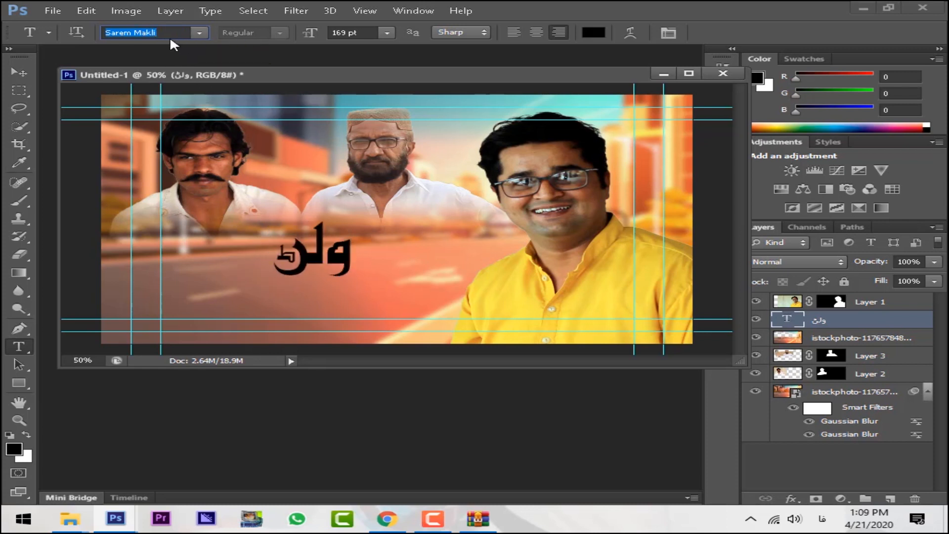
{"action": "key", "text": "Down"}
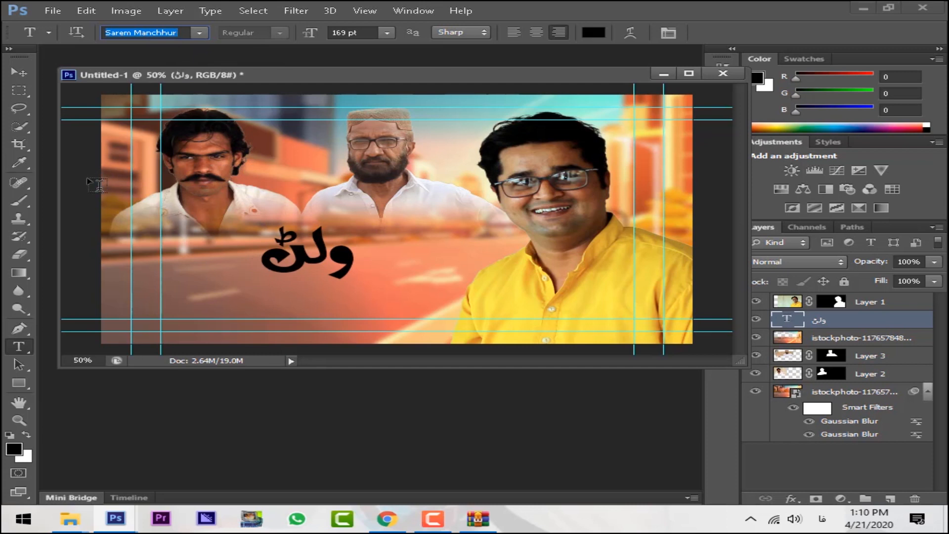
Scale the ولڻ text to about 165%, placing it over the yellow shirt's edge, and raise its layer above Layer 1.
{"action": "left_click", "coordinate": [19, 72]}
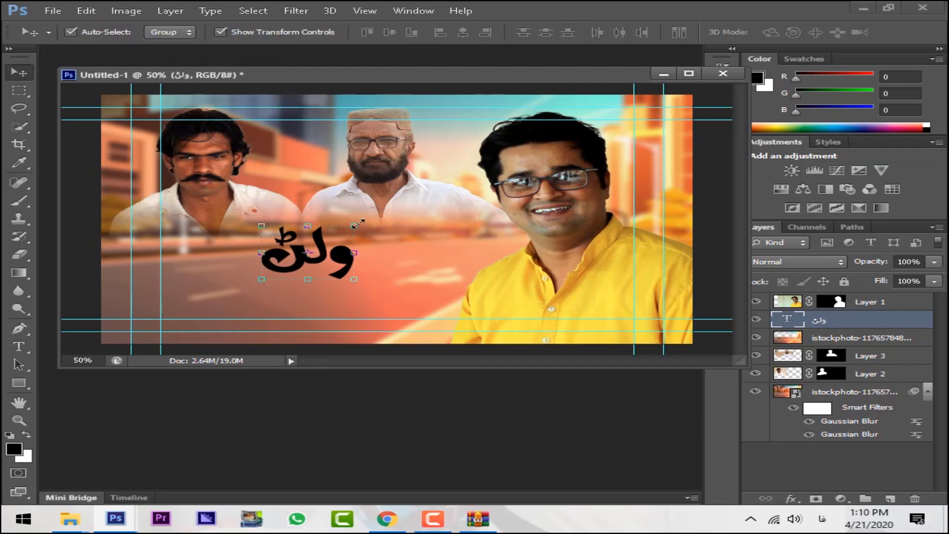
{"action": "left_click_drag", "start_coordinate": [355, 220], "coordinate": [417, 159]}
{"action": "left_click_drag", "start_coordinate": [401, 229], "coordinate": [489, 270]}
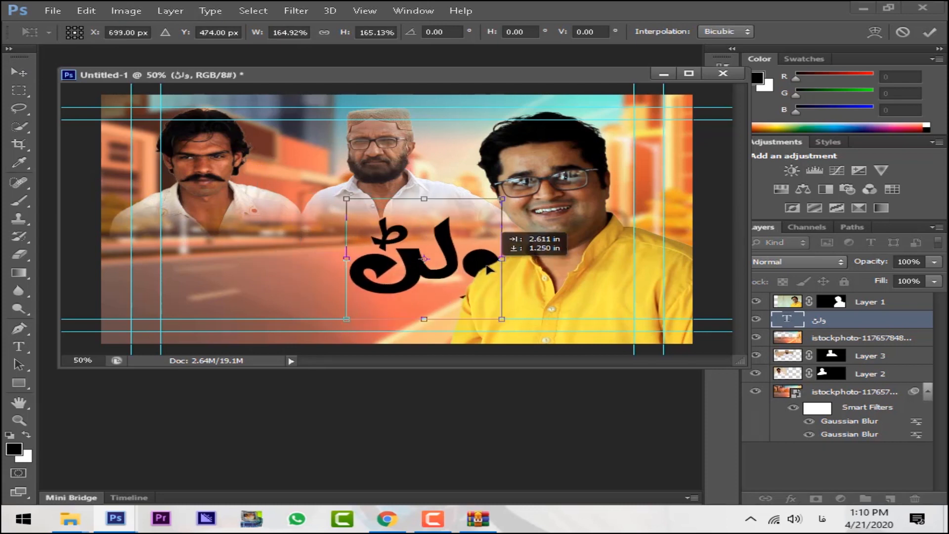
{"action": "key", "text": "Return"}
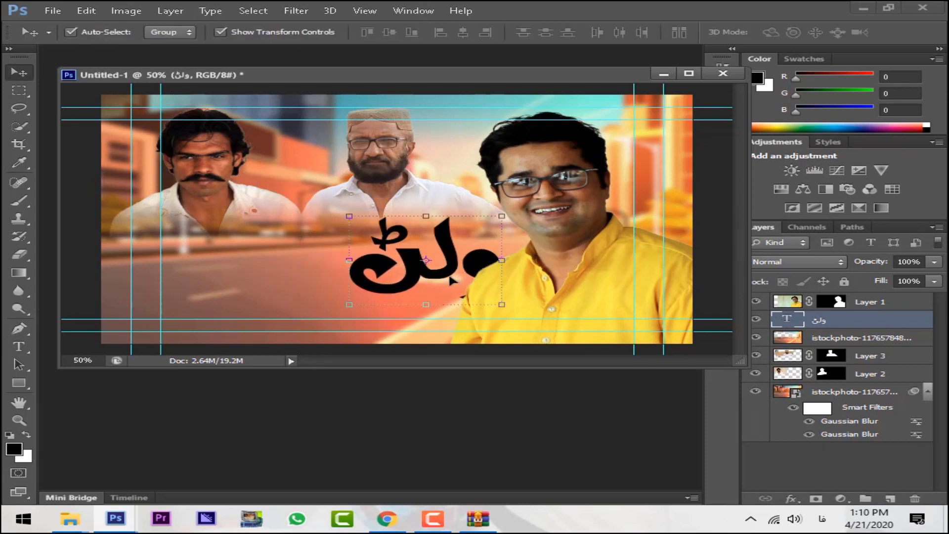
{"action": "key", "text": "ctrl+bracketright"}
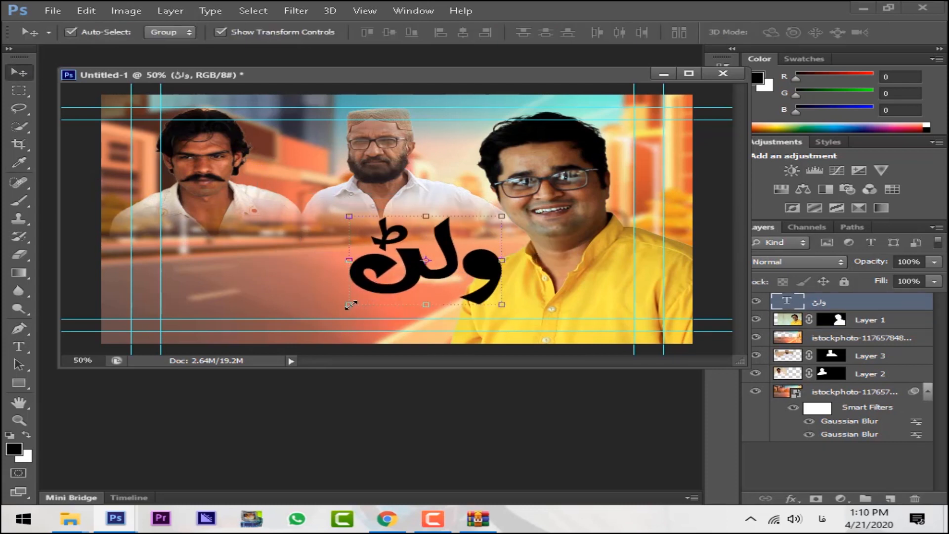
Enlarge the ولڻ text further to about 333 pt and place a duplicate of it beside the original, below the moustached man.
{"action": "left_click_drag", "start_coordinate": [351, 305], "coordinate": [338, 332]}
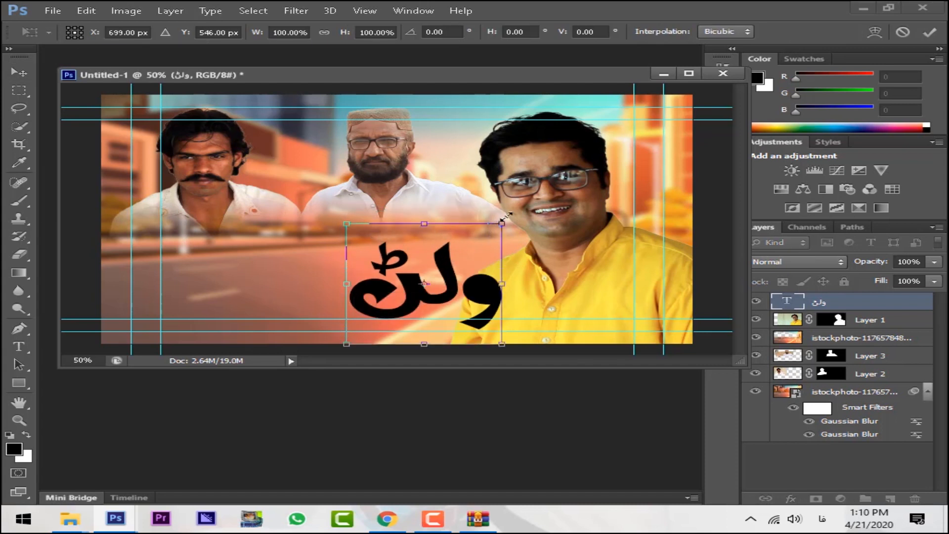
{"action": "left_click_drag", "start_coordinate": [505, 216], "coordinate": [534, 198]}
{"action": "left_click_drag", "start_coordinate": [423, 295], "coordinate": [228, 276]}
{"action": "key", "text": "Return"}
Replace the duplicate's text with ڪروڙ پتي and reduce its size to 131.8 pt.
{"action": "left_click", "coordinate": [19, 346]}
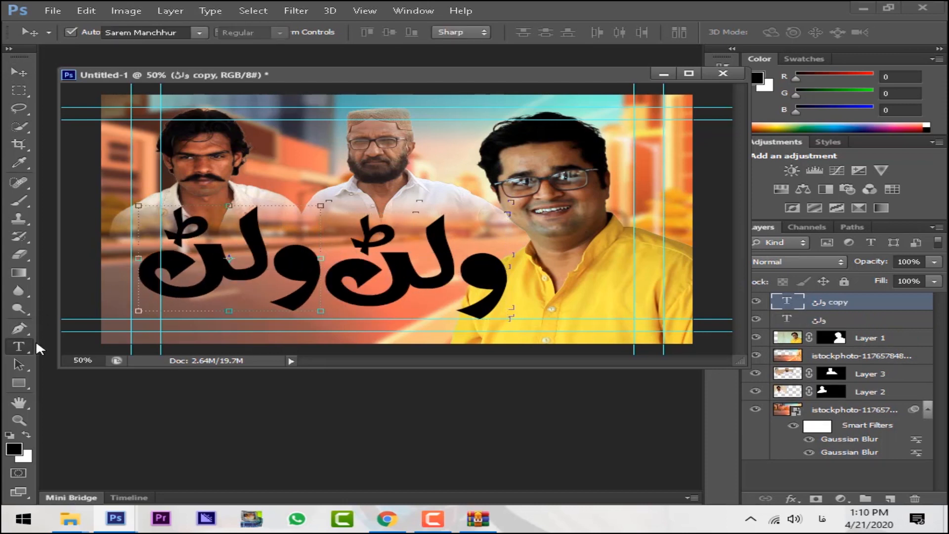
{"action": "left_click_drag", "start_coordinate": [165, 264], "coordinate": [297, 267]}
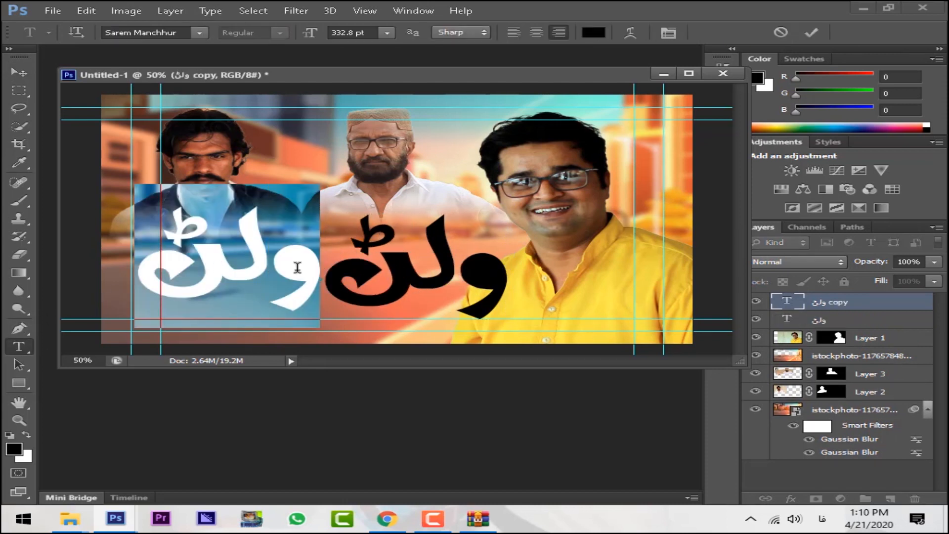
{"action": "type", "text": "ک"}
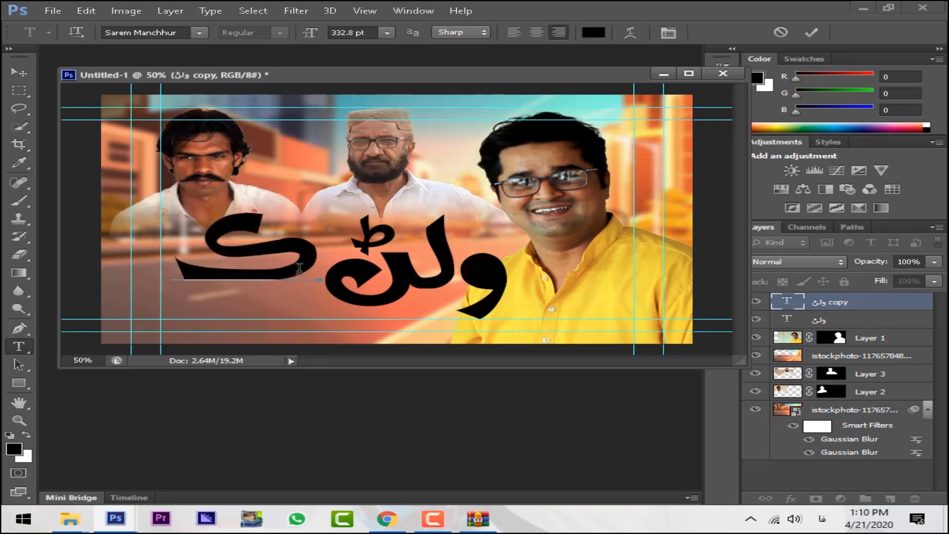
{"action": "type", "text": "یروز پ"}
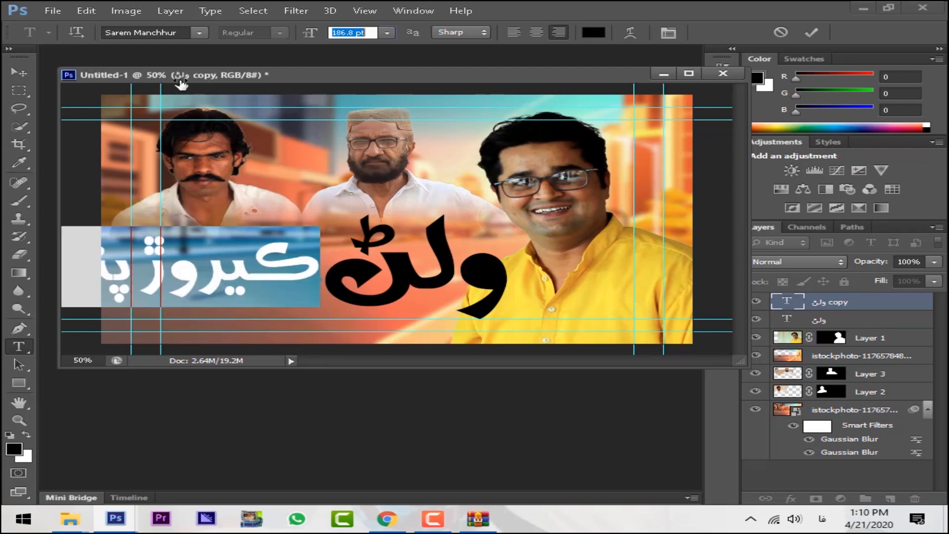
{"action": "left_click_drag", "start_coordinate": [179, 82], "coordinate": [142, 93]}
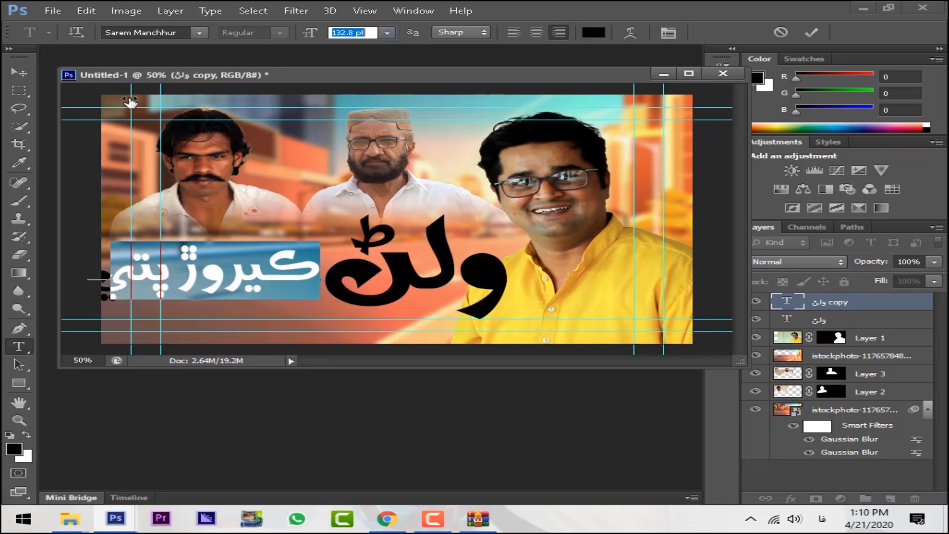
{"action": "left_click", "coordinate": [251, 280]}
{"action": "key", "text": "BackSpace"}
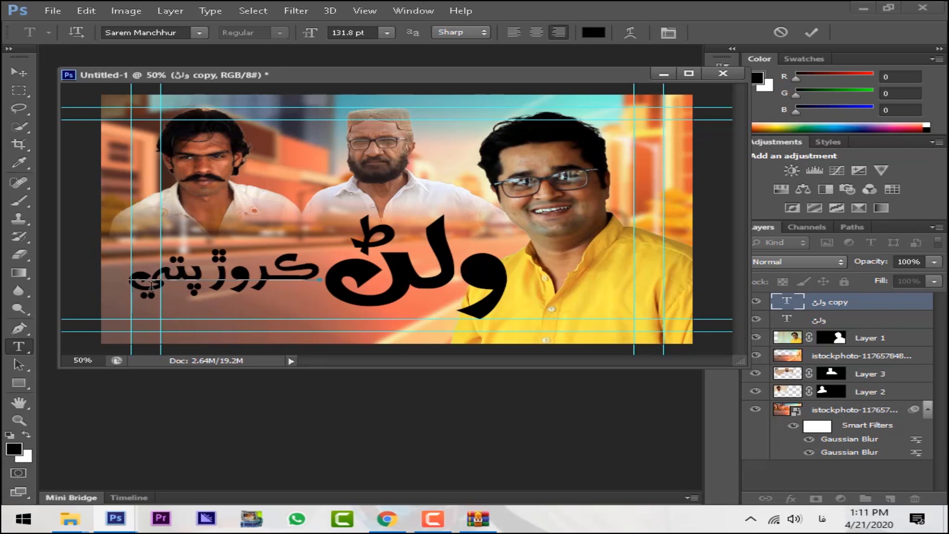
Try successive fonts on the ڪروڙ پتي text and set it to Sarem Masroor.
{"action": "left_click_drag", "start_coordinate": [132, 274], "coordinate": [275, 272]}
{"action": "left_click", "coordinate": [21, 72]}
{"action": "left_click", "coordinate": [19, 346]}
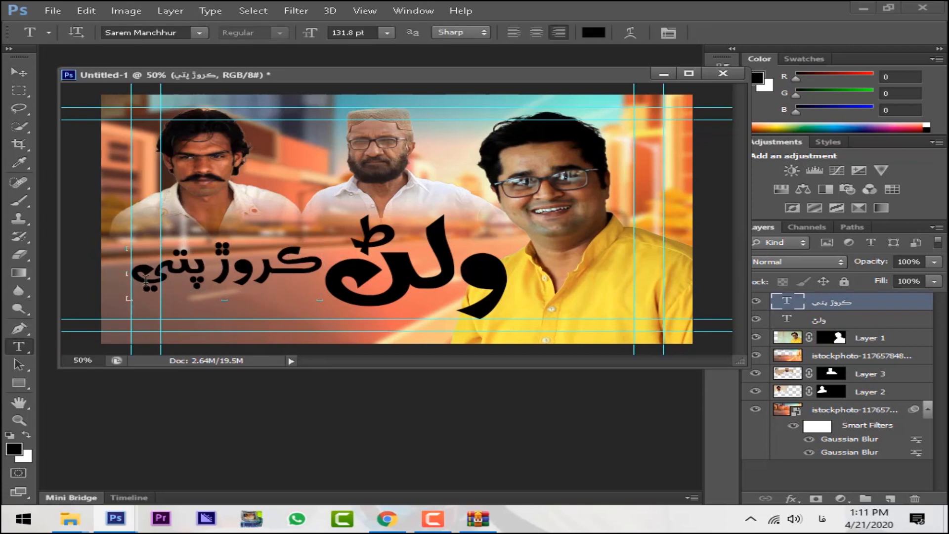
{"action": "left_click_drag", "start_coordinate": [146, 272], "coordinate": [310, 266]}
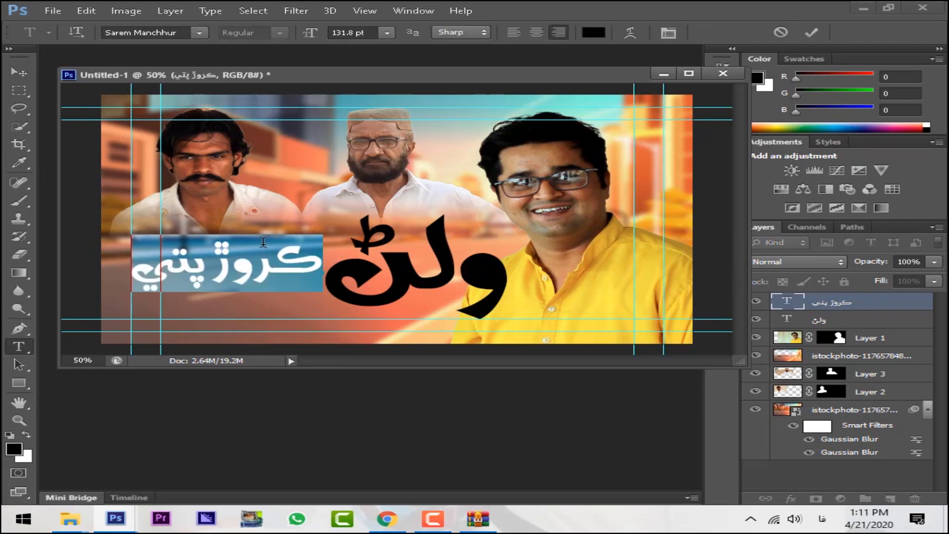
{"action": "left_click", "coordinate": [140, 32]}
{"action": "key", "text": "Down"}
{"action": "key", "text": "Down"}
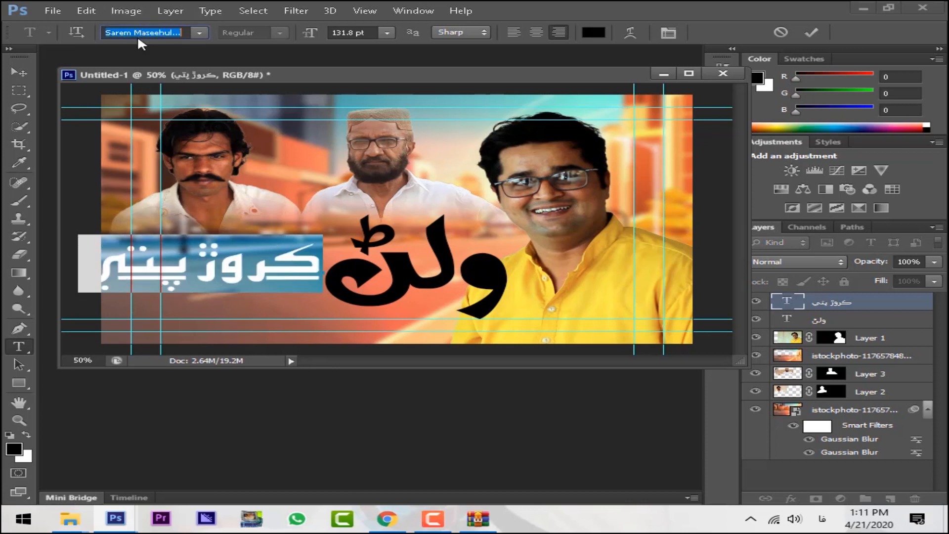
{"action": "key", "text": "Down"}
{"action": "key", "text": "Down"}
{"action": "key", "text": "Up"}
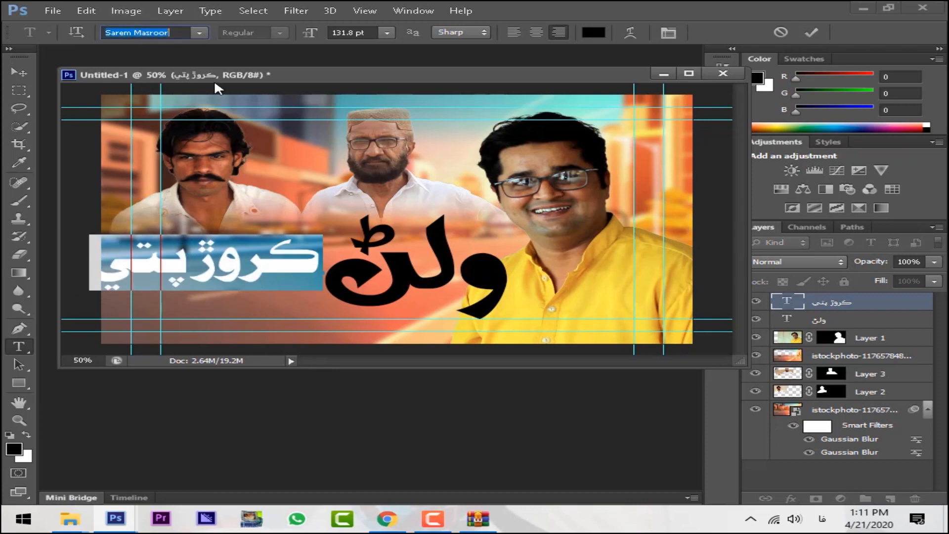
Reduce the ڪروڙ پتي text to 100.8 pt and shift the ولڻ text slightly upward.
{"action": "left_click_drag", "start_coordinate": [312, 33], "coordinate": [289, 43]}
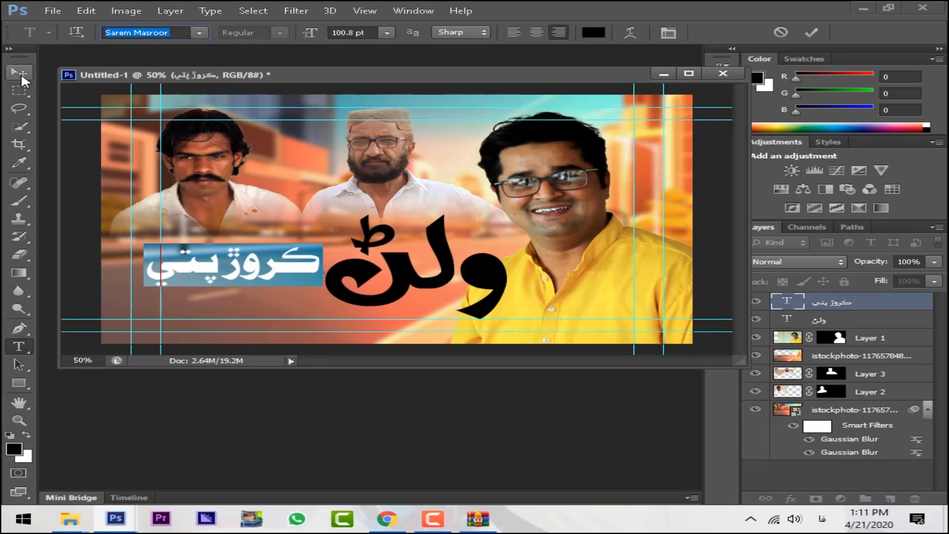
{"action": "left_click", "coordinate": [20, 73]}
{"action": "left_click", "coordinate": [298, 310]}
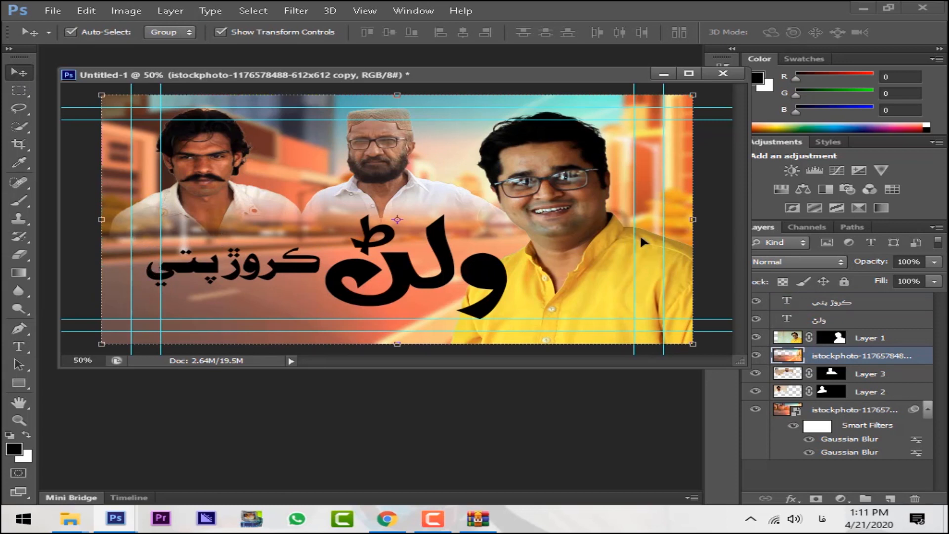
{"action": "left_click", "coordinate": [404, 282]}
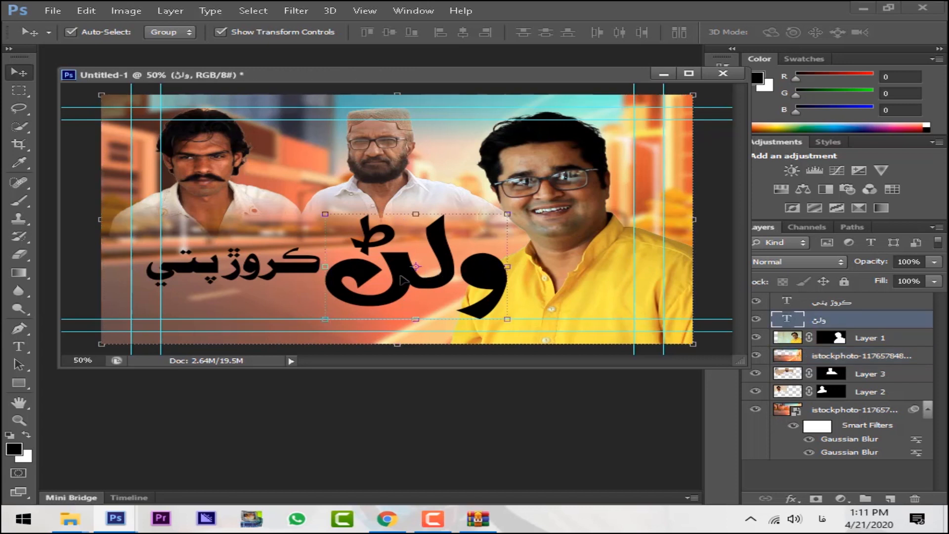
{"action": "left_click_drag", "start_coordinate": [491, 284], "coordinate": [492, 278]}
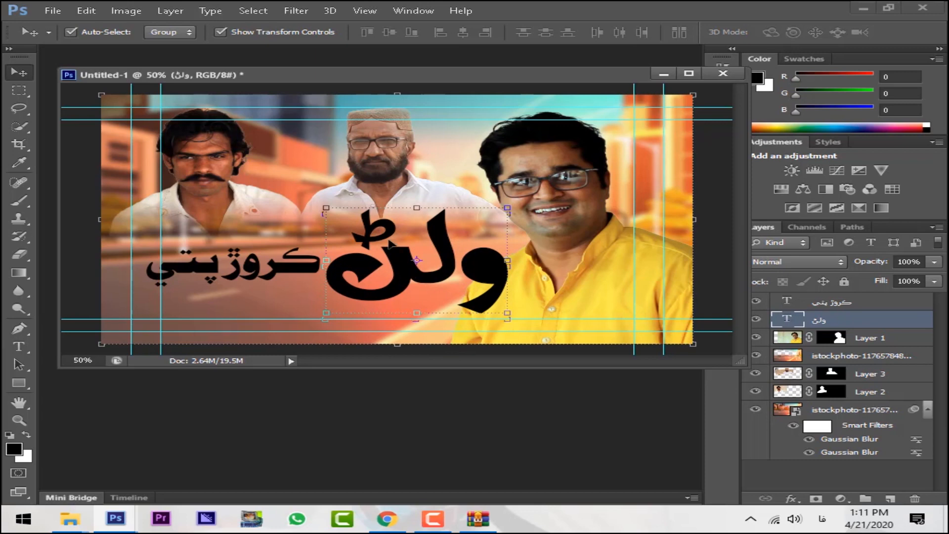
Place New-Blue-Background-Main-2 from the background folder over the title and clip copies of it to the ولڻ and ڪروڙ پتي texts.
{"action": "mouse_move", "coordinate": [70, 519]}
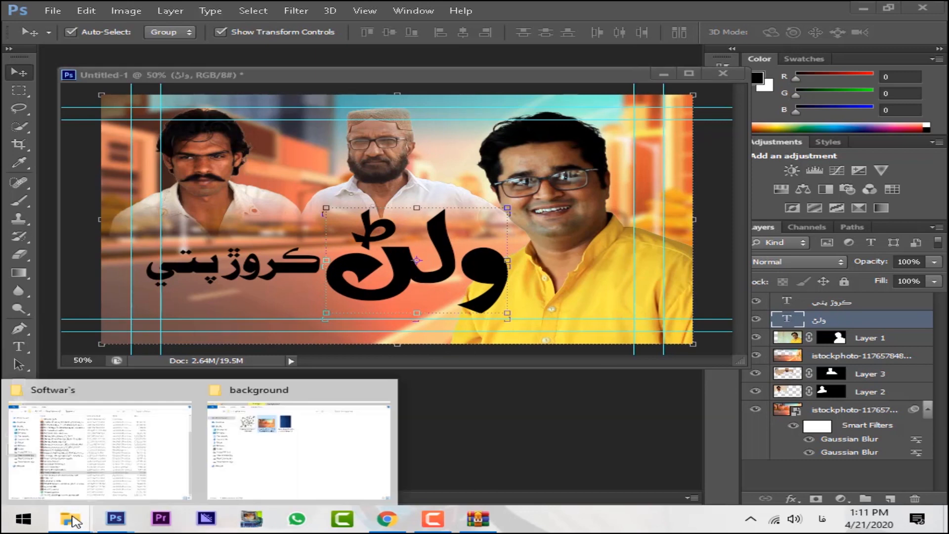
{"action": "left_click", "coordinate": [303, 440]}
{"action": "left_click", "coordinate": [408, 107]}
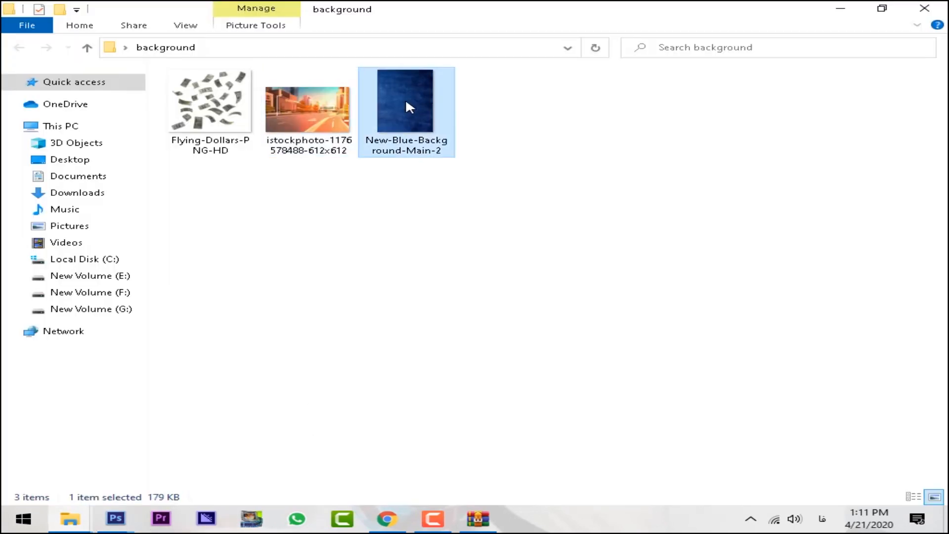
{"action": "left_click_drag", "start_coordinate": [447, 117], "coordinate": [456, 259]}
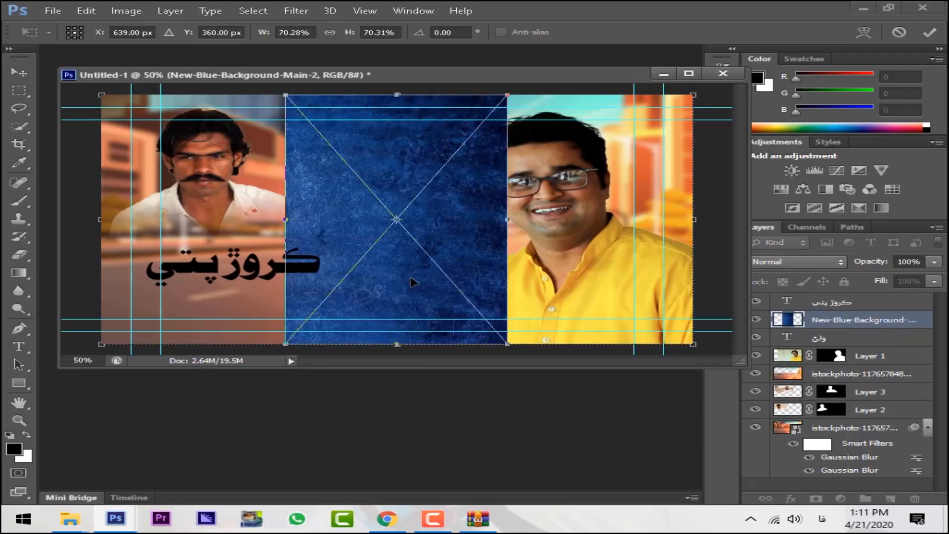
{"action": "key", "text": "Return"}
{"action": "left_click_drag", "start_coordinate": [387, 289], "coordinate": [415, 294]}
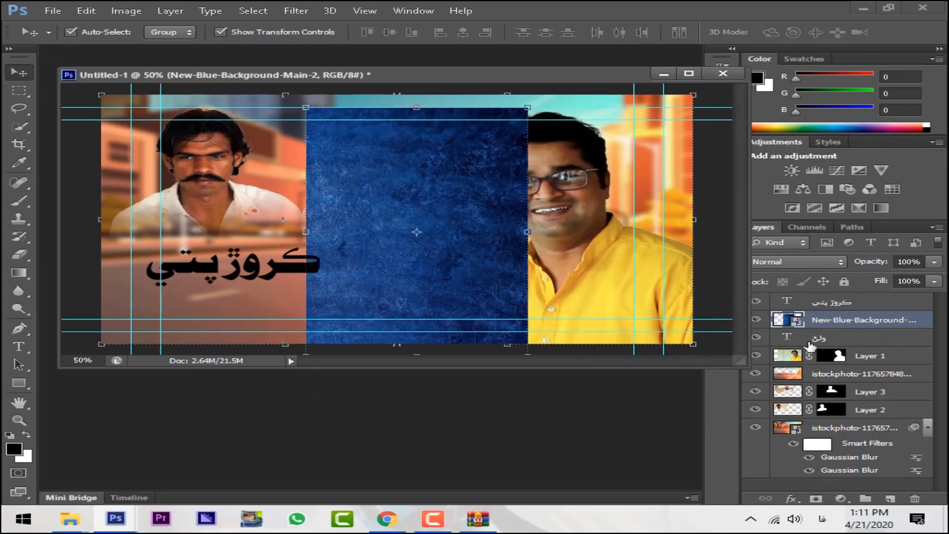
{"action": "right_click", "coordinate": [847, 325]}
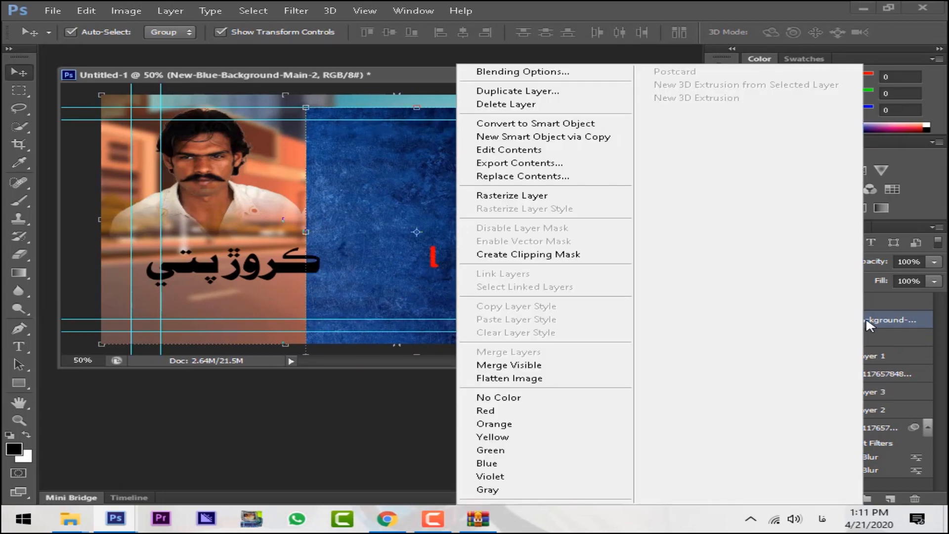
{"action": "left_click", "coordinate": [543, 257]}
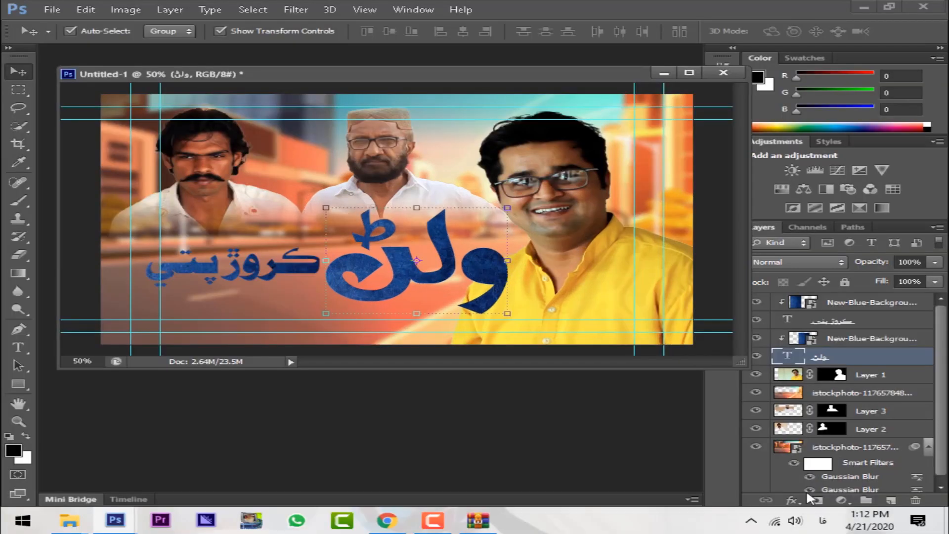
Add a red drop shadow to the ولڻ text with 6 px distance and 10 px size.
{"action": "left_click", "coordinate": [790, 501]}
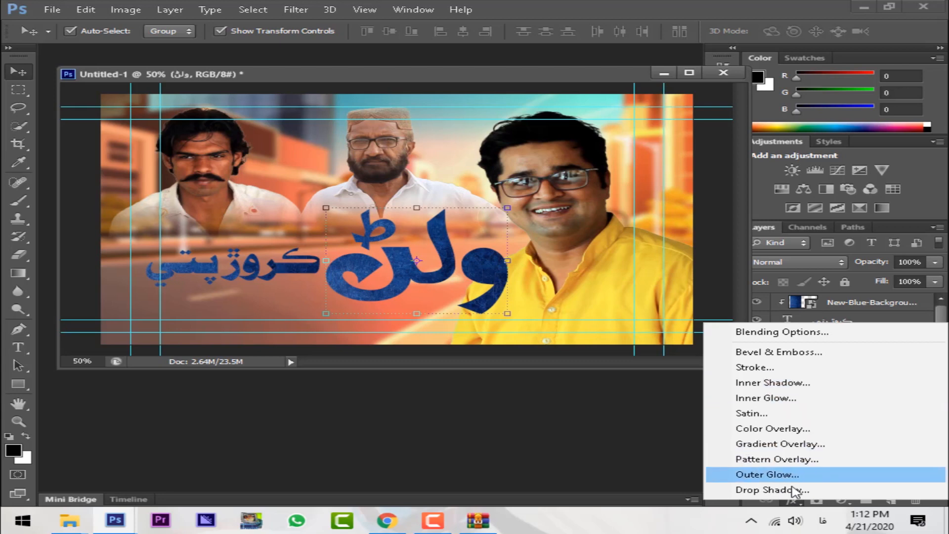
{"action": "left_click", "coordinate": [792, 490]}
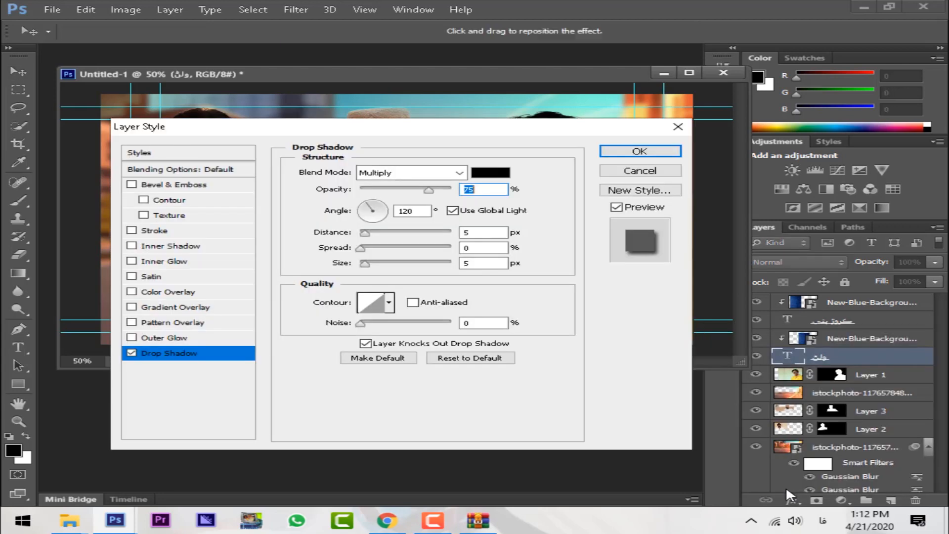
{"action": "left_click_drag", "start_coordinate": [522, 158], "coordinate": [831, 125]}
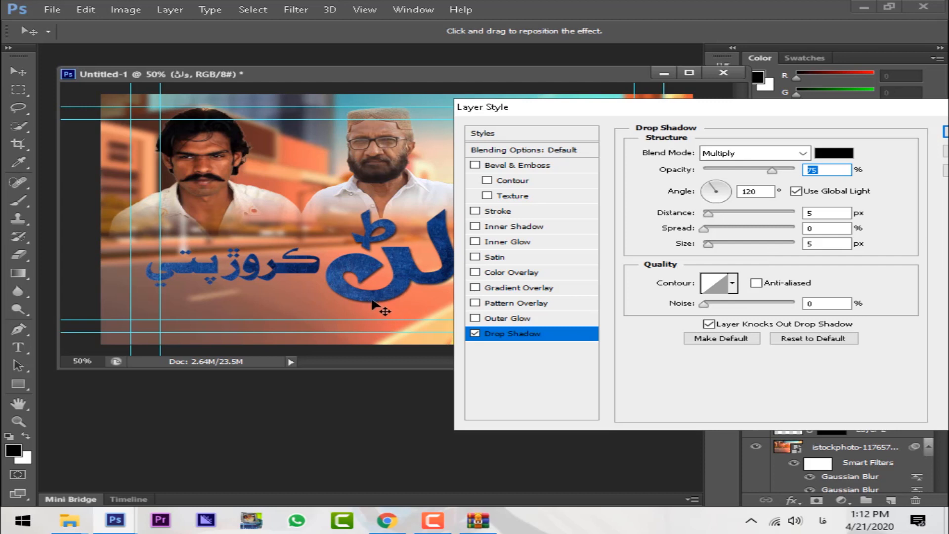
{"action": "mouse_move", "coordinate": [708, 243]}
{"action": "left_mouse_down"}
{"action": "mouse_move", "coordinate": [717, 213]}
{"action": "mouse_move", "coordinate": [710, 211]}
{"action": "mouse_move", "coordinate": [713, 244]}
{"action": "left_mouse_up"}
{"action": "left_click", "coordinate": [833, 153]}
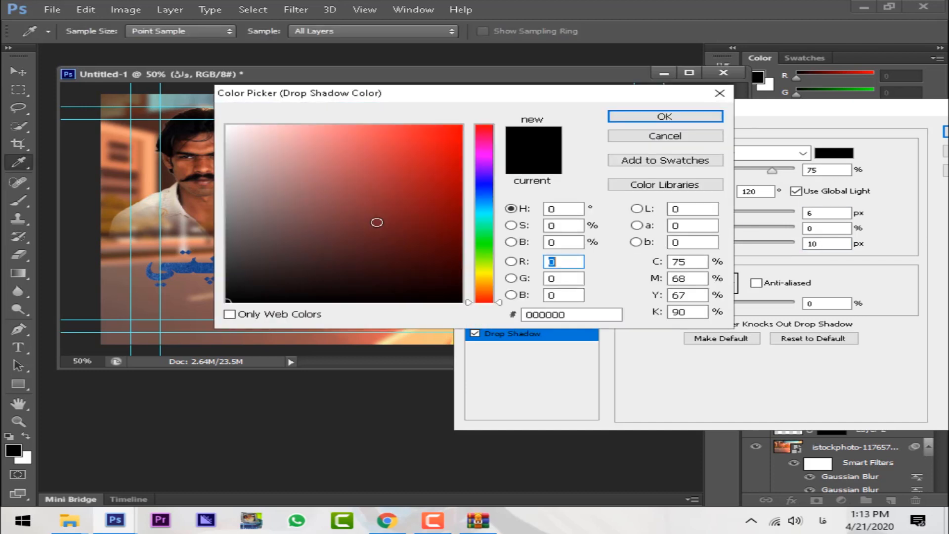
{"action": "left_click", "coordinate": [409, 151]}
{"action": "left_click", "coordinate": [700, 117]}
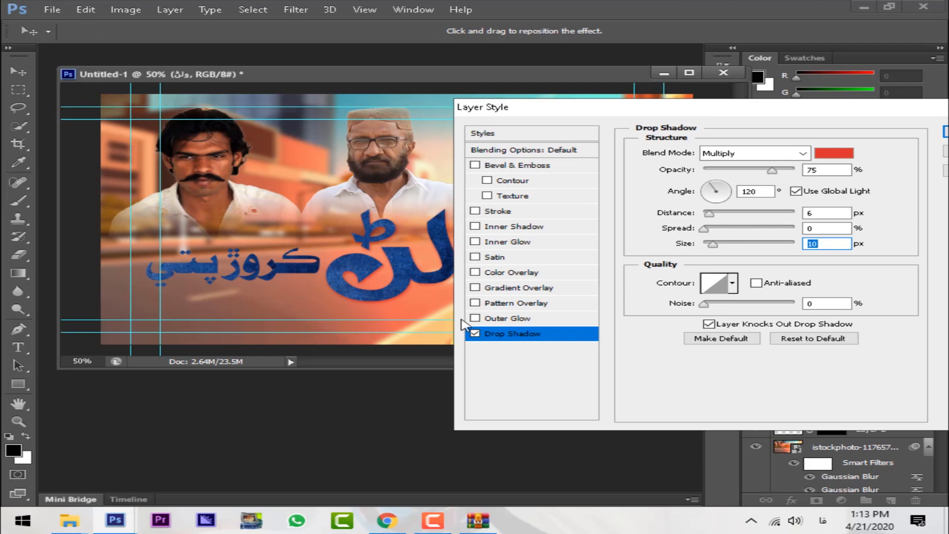
Add a stroke to the ولڻ text, set its shadow size to 29 px, and save the effects as a new style.
{"action": "left_click", "coordinate": [476, 211]}
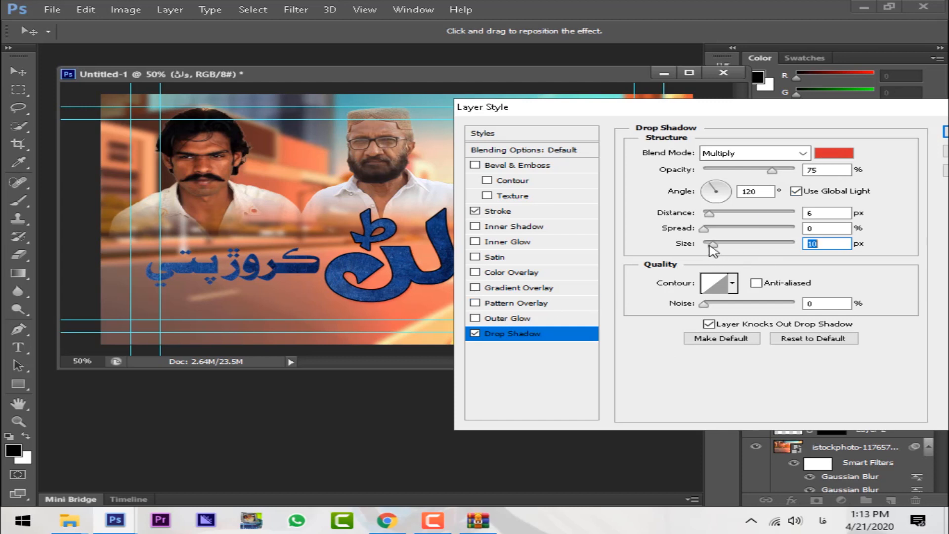
{"action": "left_click_drag", "start_coordinate": [714, 245], "coordinate": [720, 244]}
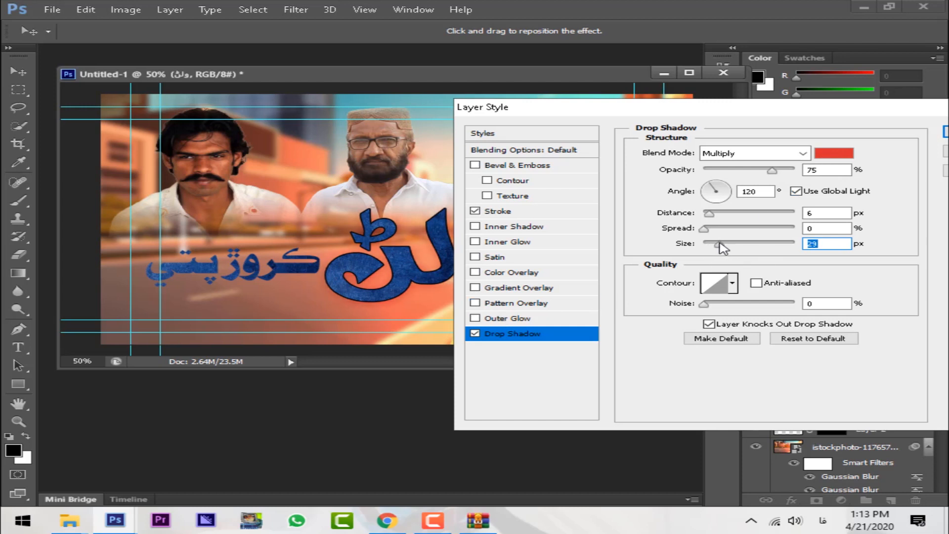
{"action": "left_click_drag", "start_coordinate": [780, 107], "coordinate": [407, 292]}
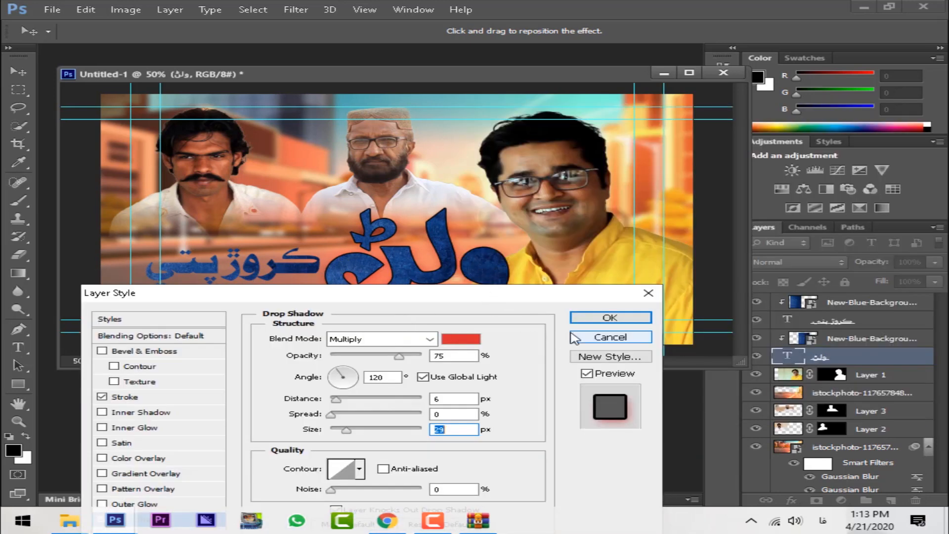
{"action": "left_click_drag", "start_coordinate": [533, 293], "coordinate": [583, 126]}
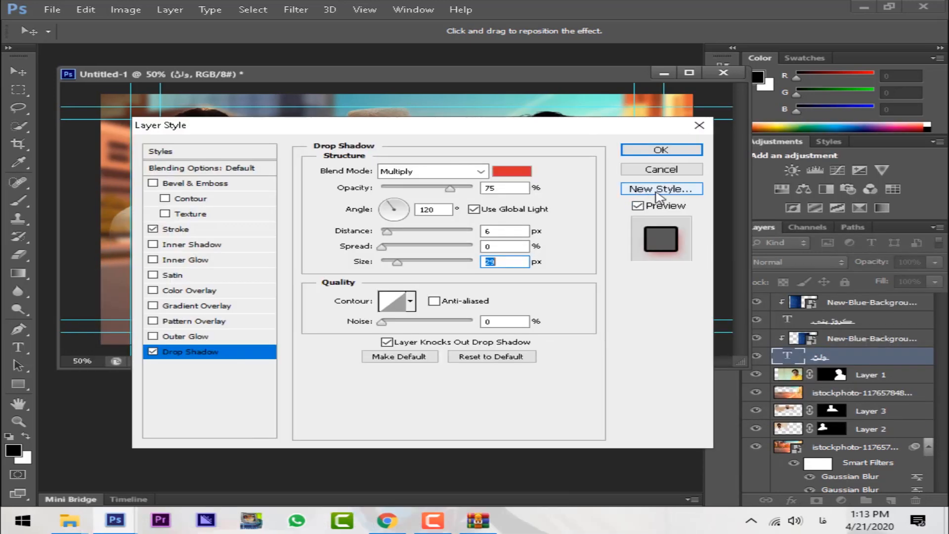
{"action": "left_click", "coordinate": [658, 189]}
{"action": "key", "text": "Return"}
{"action": "key", "text": "Return"}
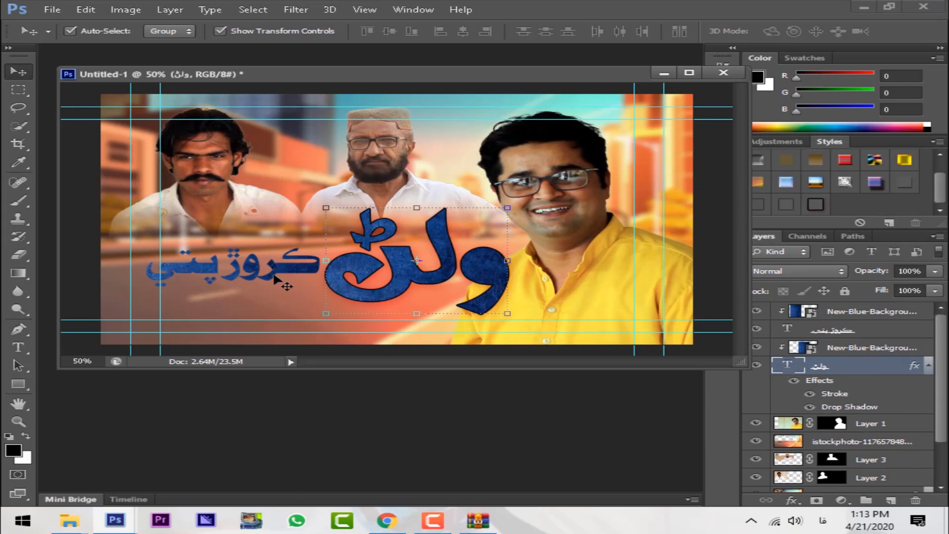
Apply the saved stroke and drop shadow style to the ڪروڙ پتي text.
{"action": "left_click", "coordinate": [274, 279]}
{"action": "left_click", "coordinate": [815, 204]}
{"action": "left_click", "coordinate": [339, 292]}
{"action": "left_click", "coordinate": [291, 269]}
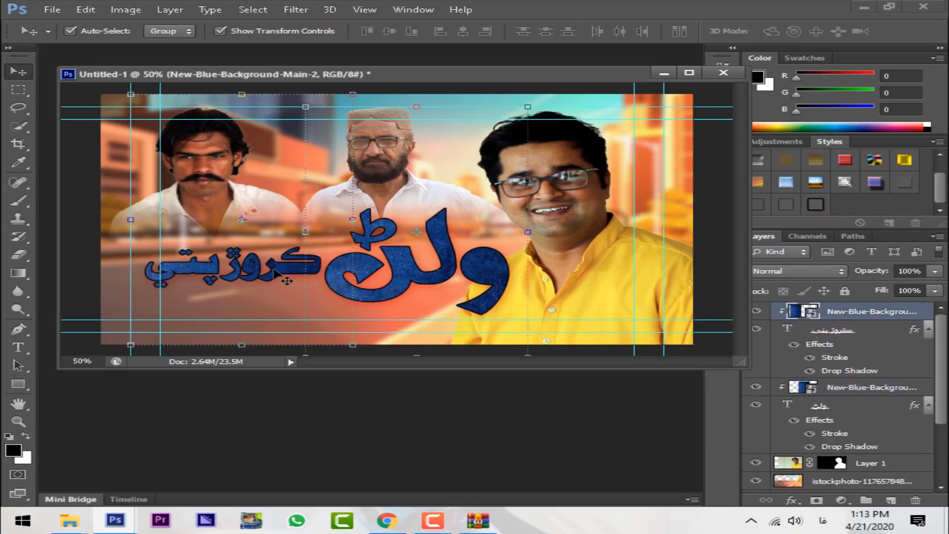
Copy a few words of the Sindhi paragraph in mb-sindhi-ready-photoshop.psd and return to the thumbnail document.
{"action": "left_click", "coordinate": [119, 521]}
{"action": "left_click", "coordinate": [882, 468]}
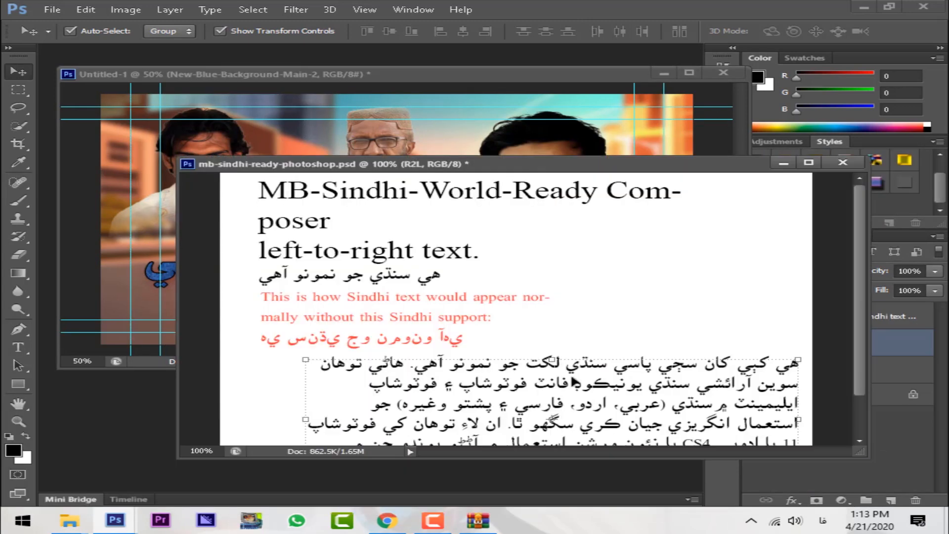
{"action": "left_click", "coordinate": [18, 346]}
{"action": "left_click_drag", "start_coordinate": [413, 385], "coordinate": [488, 401]}
{"action": "left_click", "coordinate": [784, 162]}
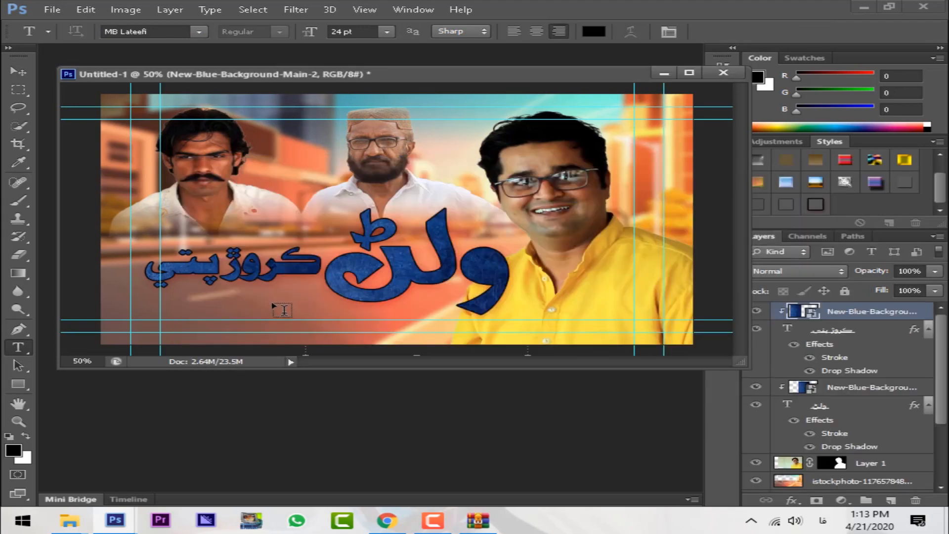
Insert the copied text شاپ ۽ فوٽ below the ڪروڙ پتي title and set its size to 67 pt.
{"action": "left_click", "coordinate": [273, 305]}
{"action": "type", "text": "شاپ ۽ فوٽ"}
{"action": "key", "text": "ctrl+a"}
{"action": "left_click", "coordinate": [159, 30]}
{"action": "left_click_drag", "start_coordinate": [307, 32], "coordinate": [337, 33]}
{"action": "left_click", "coordinate": [136, 31]}
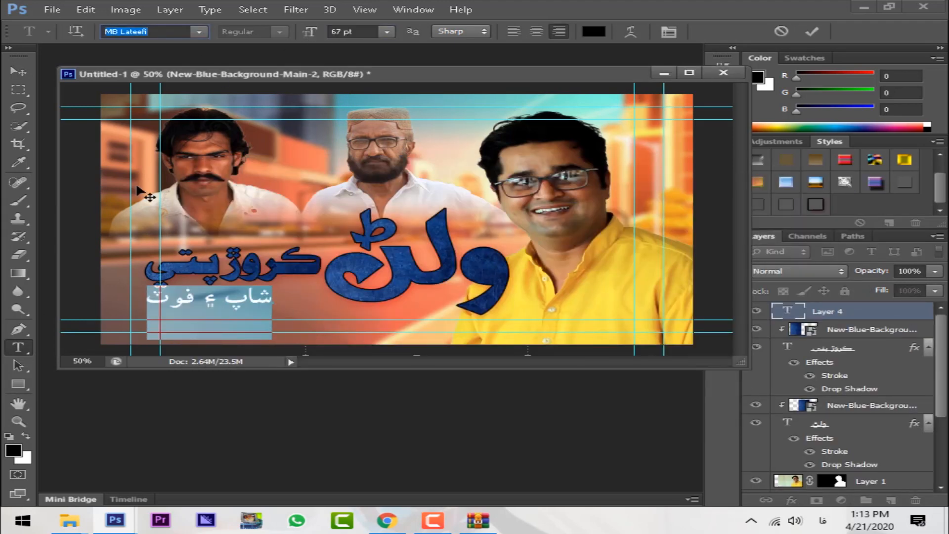
Set the شاپ ۽ فوٽ text to the Sarem Jatii font and shift it toward the area below ولڻ.
{"action": "key", "text": "Down"}
{"action": "key", "text": "Down"}
{"action": "key", "text": "Down"}
{"action": "key", "text": "Down"}
{"action": "key", "text": "Down"}
{"action": "key", "text": "Down"}
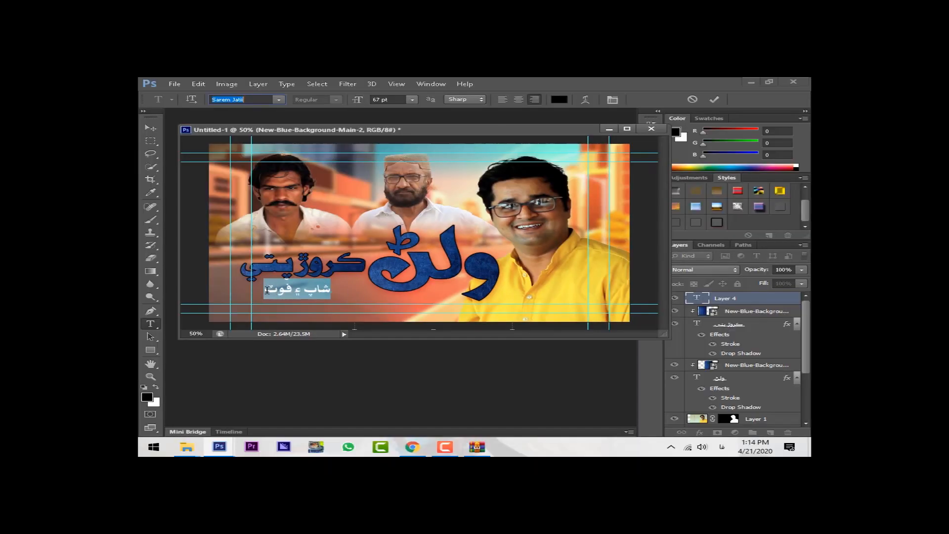
{"action": "key", "text": "Return"}
{"action": "left_click_drag", "start_coordinate": [365, 301], "coordinate": [405, 307]}
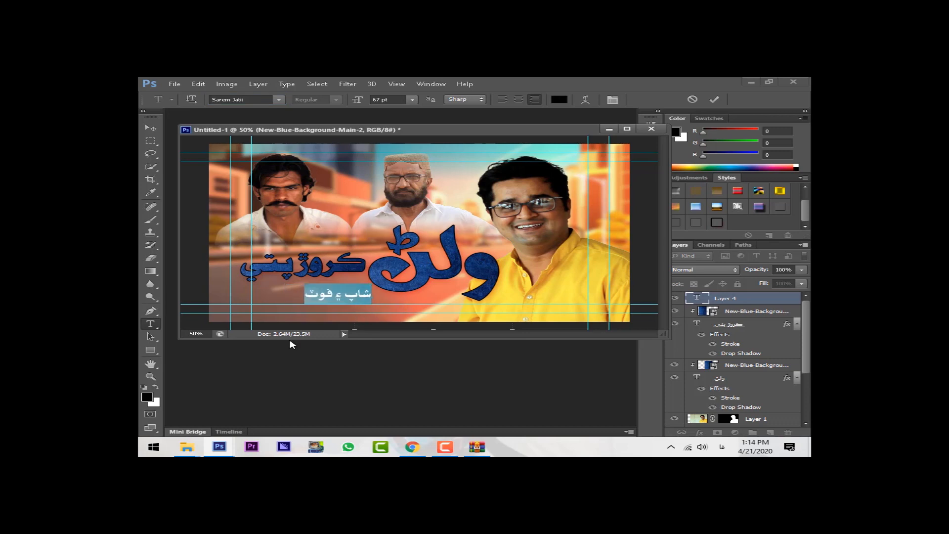
Replace the sample text with تحرير : followed by the writer's full name, and reduce it to 48 pt.
{"action": "type", "text": "ٽ"}
{"action": "type", "text": "حریر : میحبوب هنگورجو"}
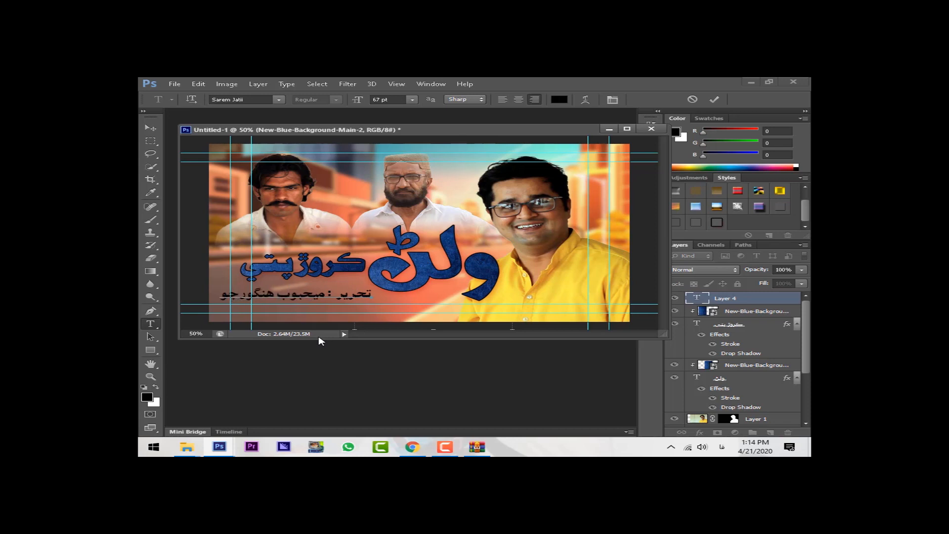
{"action": "key", "text": "ctrl+a"}
{"action": "left_click_drag", "start_coordinate": [358, 100], "coordinate": [350, 106]}
{"action": "left_click", "coordinate": [151, 128]}
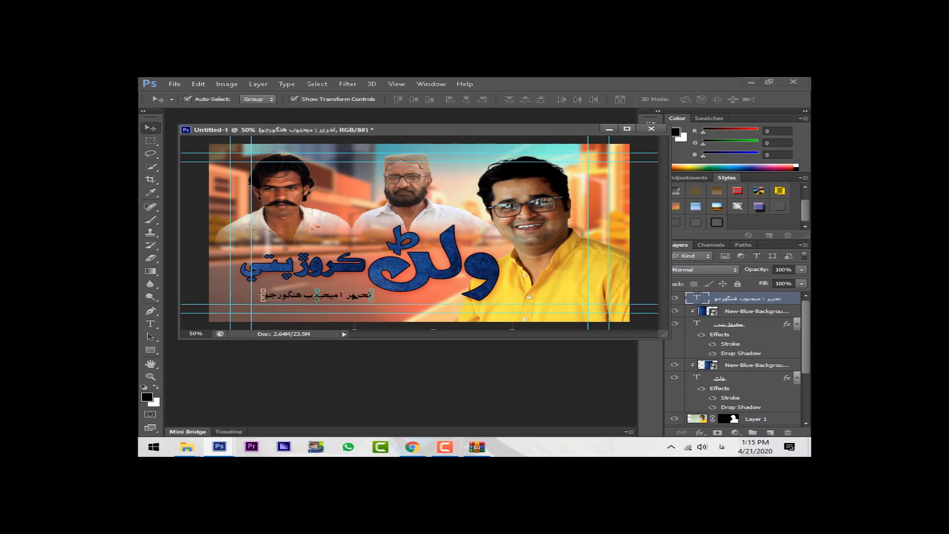
Move the writer credit line beneath the ولڻ title and remove the extra letter from the writer's first name.
{"action": "left_click_drag", "start_coordinate": [321, 296], "coordinate": [403, 303]}
{"action": "left_click", "coordinate": [151, 325]}
{"action": "left_click", "coordinate": [365, 298]}
{"action": "key", "text": "BackSpace"}
{"action": "left_click", "coordinate": [151, 128]}
{"action": "left_click", "coordinate": [439, 301]}
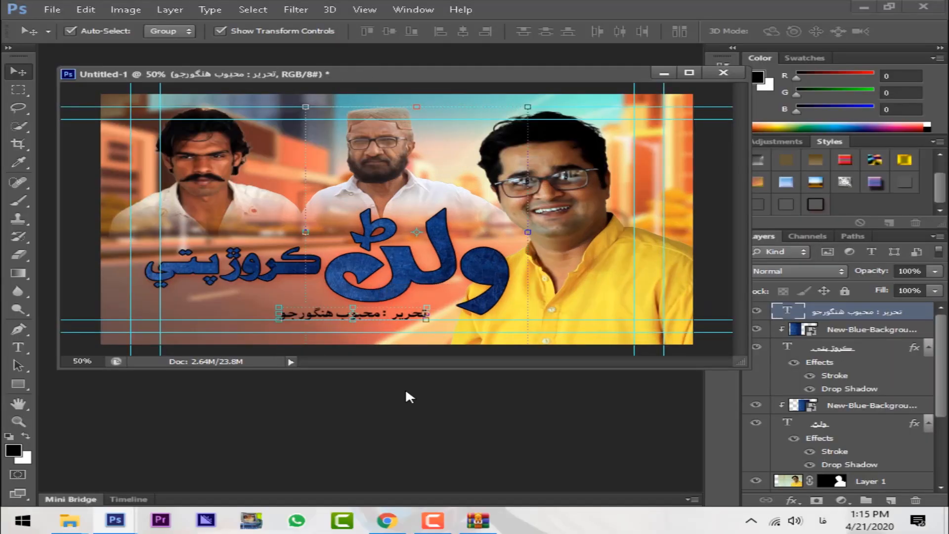
Duplicate the writer credit line above the ڪروڙ پتي title and replace its text with سنڌي مزاحيه.
{"action": "left_click_drag", "start_coordinate": [326, 314], "coordinate": [339, 229], "text": "alt"}
{"action": "left_click", "coordinate": [18, 347]}
{"action": "type", "text": "پیش"}
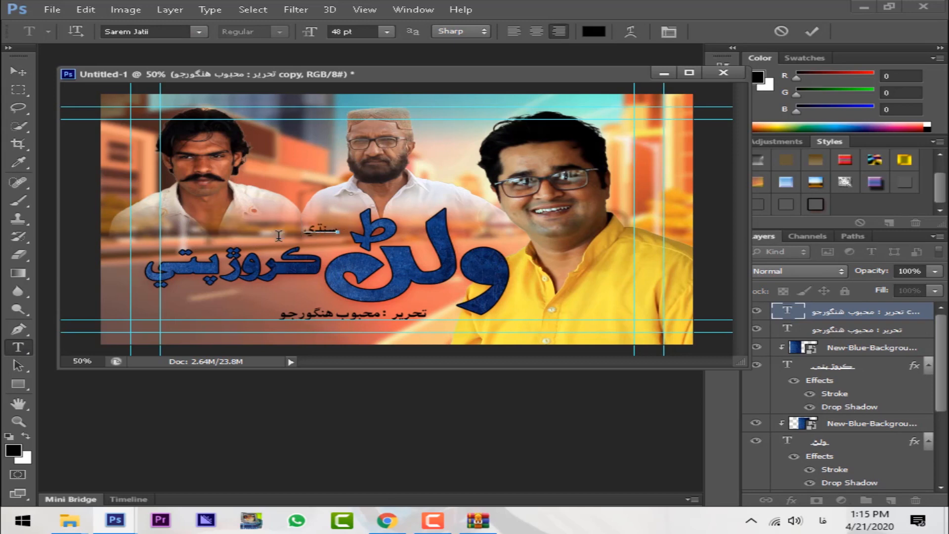
Colour the سنڌي مزاحيه text white, enlarge it, and apply the black-outline preset style with stroke and drop shadow.
{"action": "left_click_drag", "start_coordinate": [263, 230], "coordinate": [339, 229]}
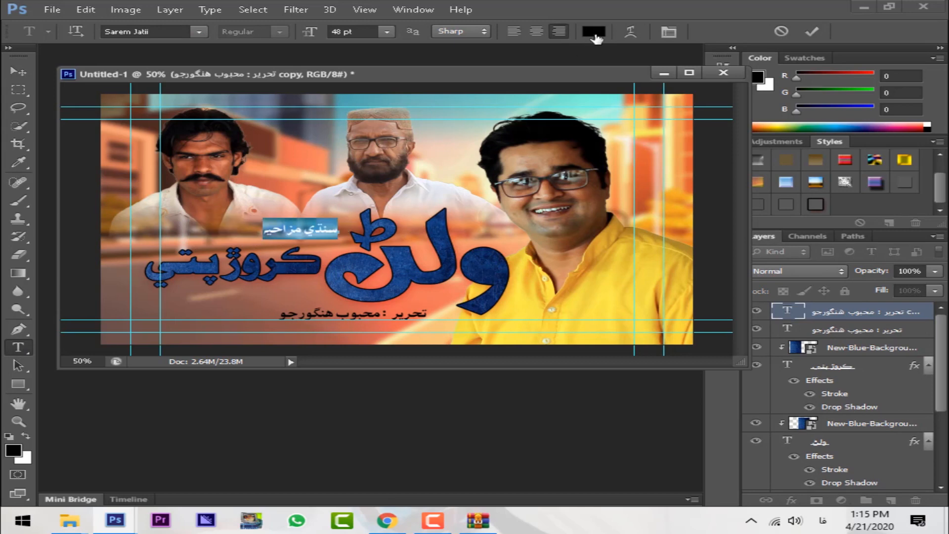
{"action": "left_click", "coordinate": [594, 33]}
{"action": "left_click", "coordinate": [236, 131]}
{"action": "left_click", "coordinate": [663, 117]}
{"action": "left_click_drag", "start_coordinate": [314, 33], "coordinate": [333, 33]}
{"action": "left_click", "coordinate": [19, 72]}
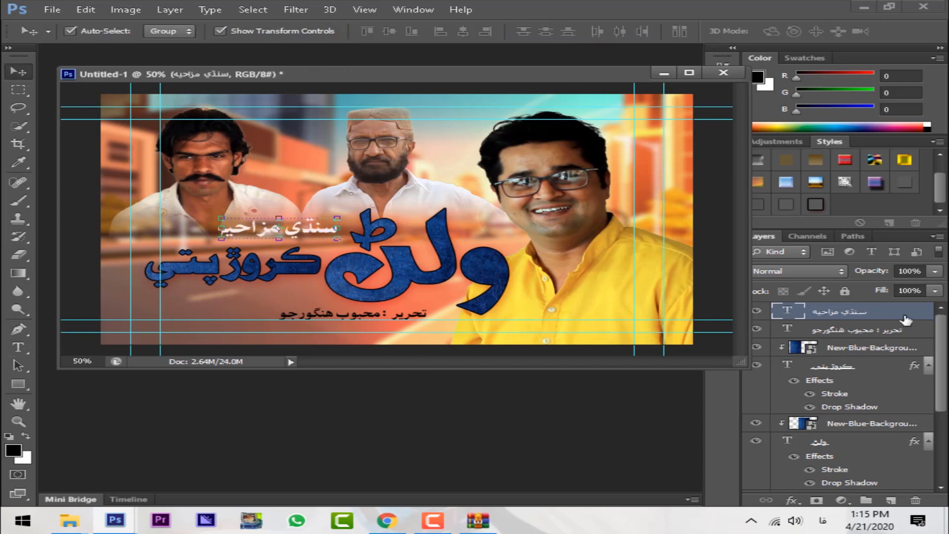
{"action": "left_click", "coordinate": [818, 206]}
Make the writer credit line white with the black-outline preset style and move it beneath the ڪروڙ پتي title.
{"action": "left_click", "coordinate": [371, 316]}
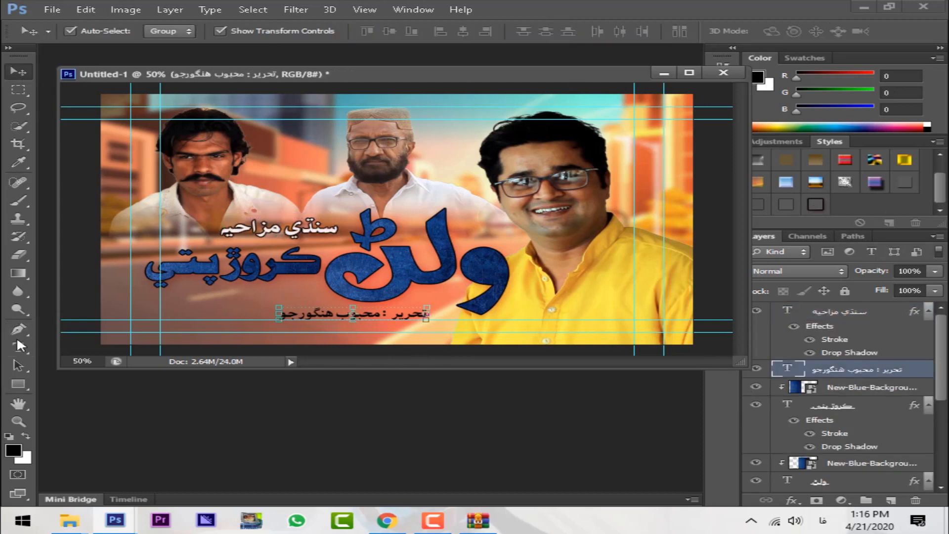
{"action": "left_click", "coordinate": [18, 347]}
{"action": "left_click", "coordinate": [594, 31]}
{"action": "left_click", "coordinate": [233, 131]}
{"action": "left_click", "coordinate": [622, 116]}
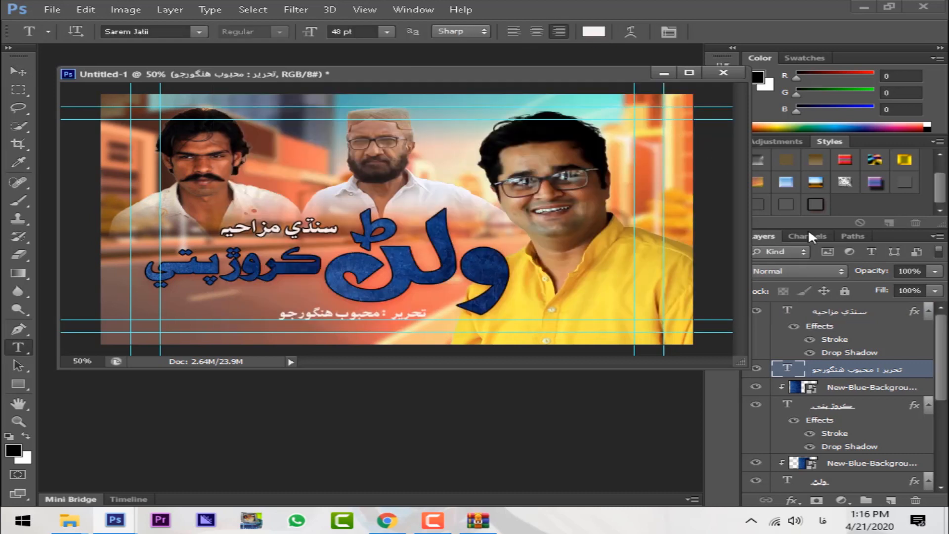
{"action": "left_click", "coordinate": [815, 204]}
{"action": "left_click", "coordinate": [20, 72]}
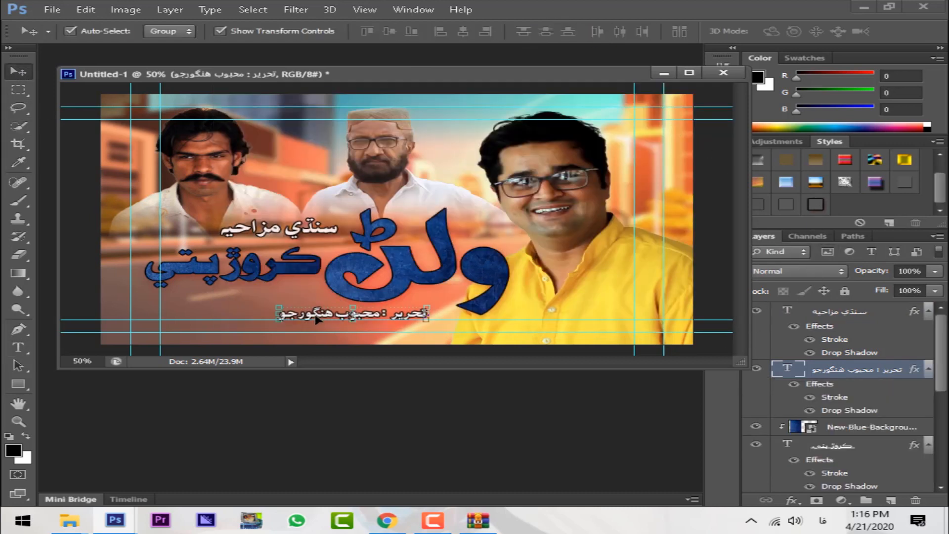
{"action": "left_click_drag", "start_coordinate": [318, 320], "coordinate": [208, 312]}
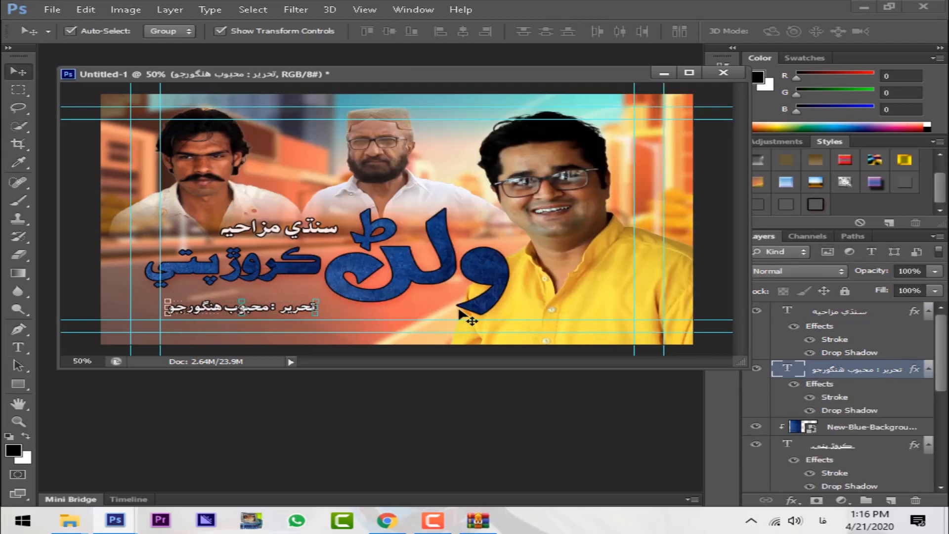
{"action": "left_click", "coordinate": [328, 296]}
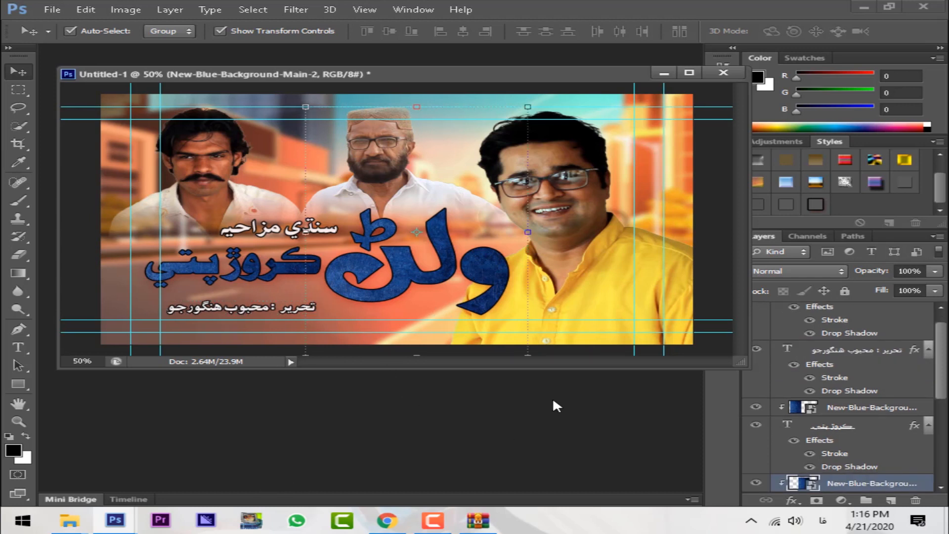
Examine the whole maxresdefault-Recovered.jpg reference design, then return to the Untitled-1 document.
{"action": "left_click", "coordinate": [115, 519]}
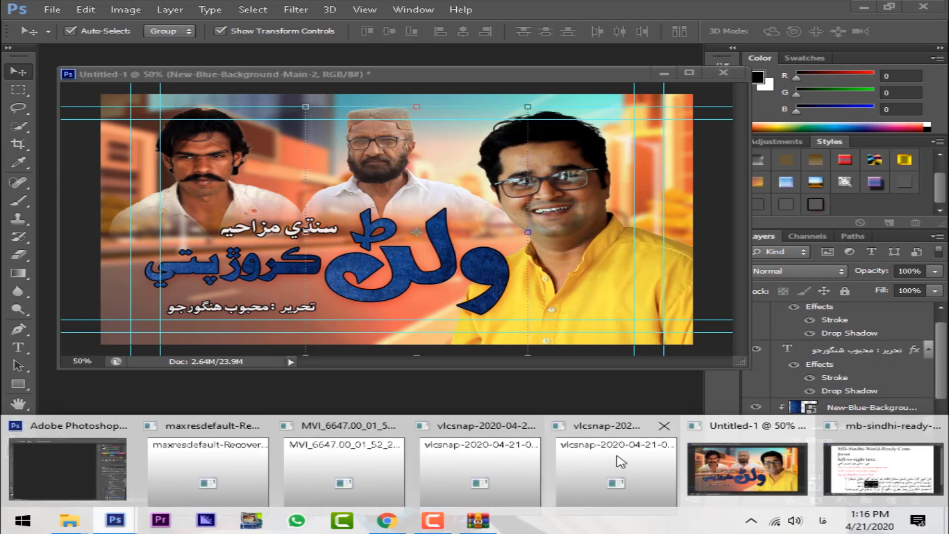
{"action": "left_click", "coordinate": [201, 437]}
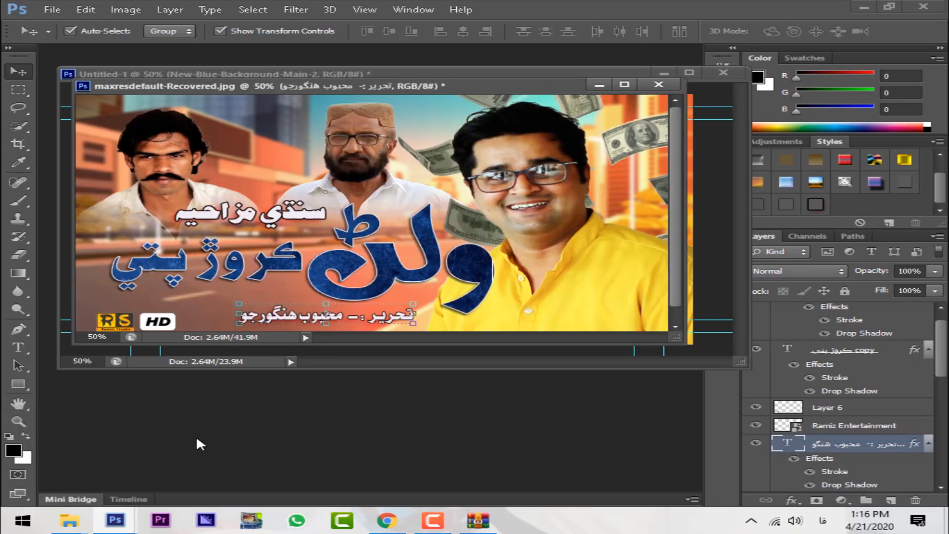
{"action": "left_click_drag", "start_coordinate": [683, 352], "coordinate": [804, 447]}
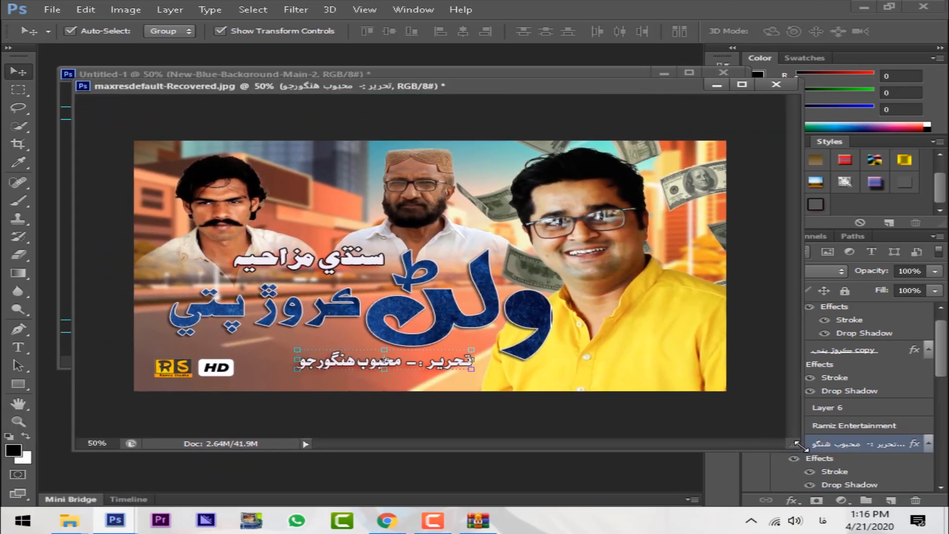
{"action": "left_click_drag", "start_coordinate": [476, 82], "coordinate": [456, 62]}
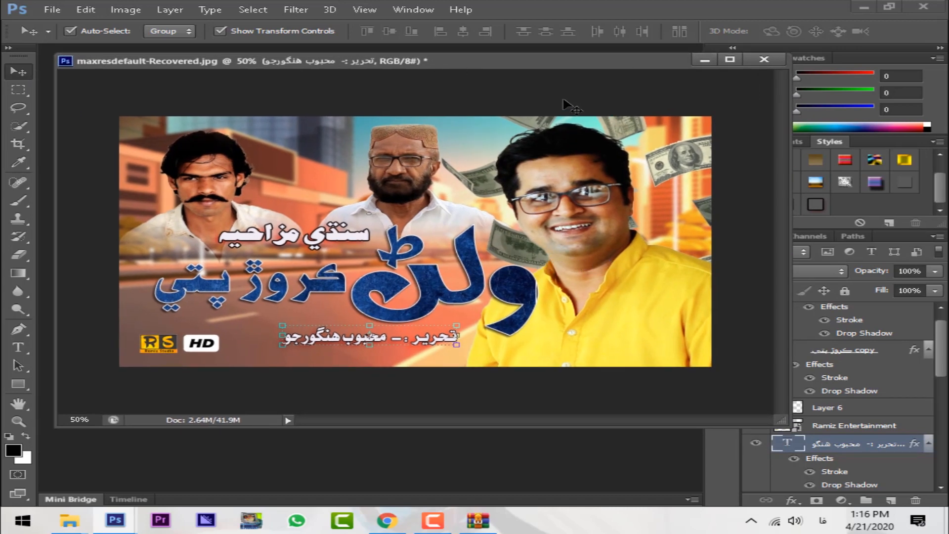
{"action": "left_click_drag", "start_coordinate": [603, 60], "coordinate": [546, 94]}
{"action": "left_click", "coordinate": [647, 93]}
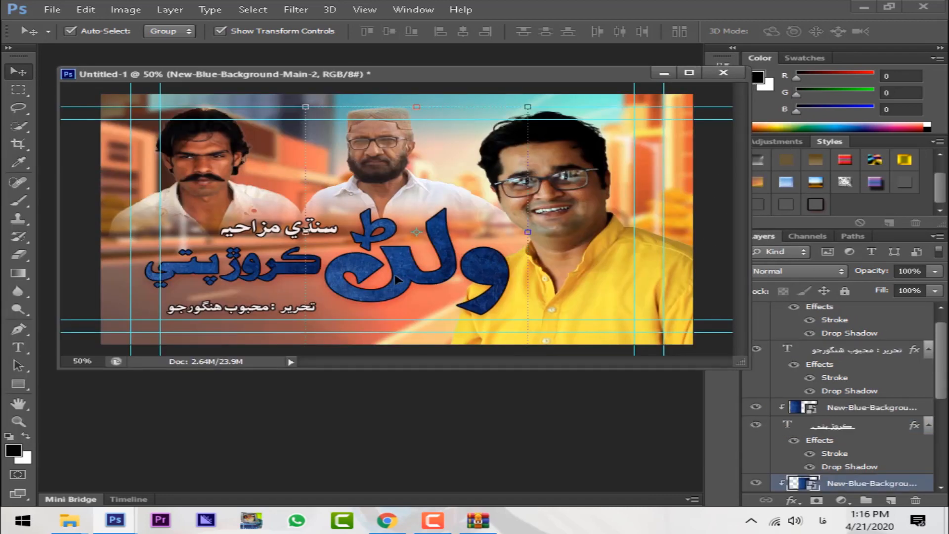
Change the stroke colour of the ڪروڙ پتي title to white in its layer style.
{"action": "left_click", "coordinate": [791, 500]}
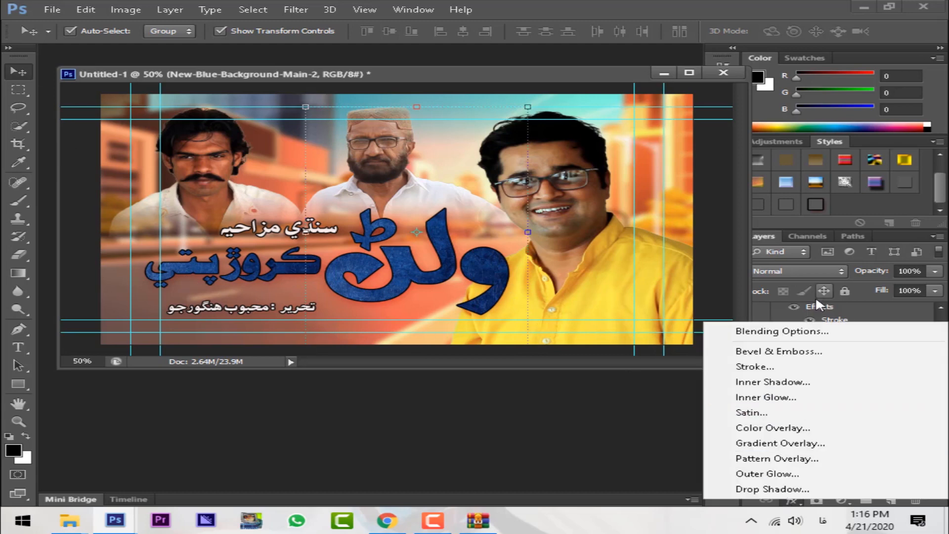
{"action": "left_click", "coordinate": [817, 308]}
{"action": "left_click", "coordinate": [840, 426]}
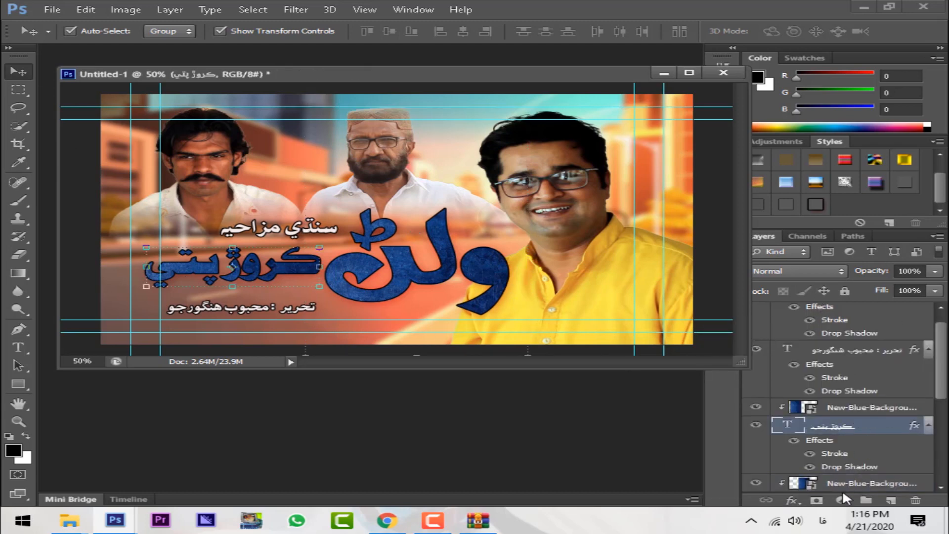
{"action": "left_click", "coordinate": [791, 500]}
{"action": "left_click", "coordinate": [793, 355]}
{"action": "left_click", "coordinate": [317, 322]}
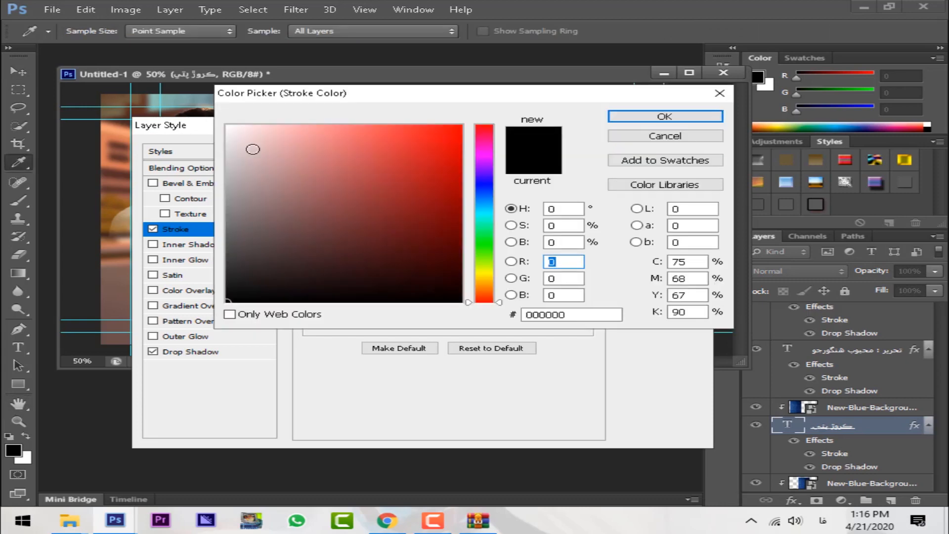
{"action": "left_click", "coordinate": [235, 130]}
{"action": "left_click", "coordinate": [665, 116]}
{"action": "left_click", "coordinate": [658, 148]}
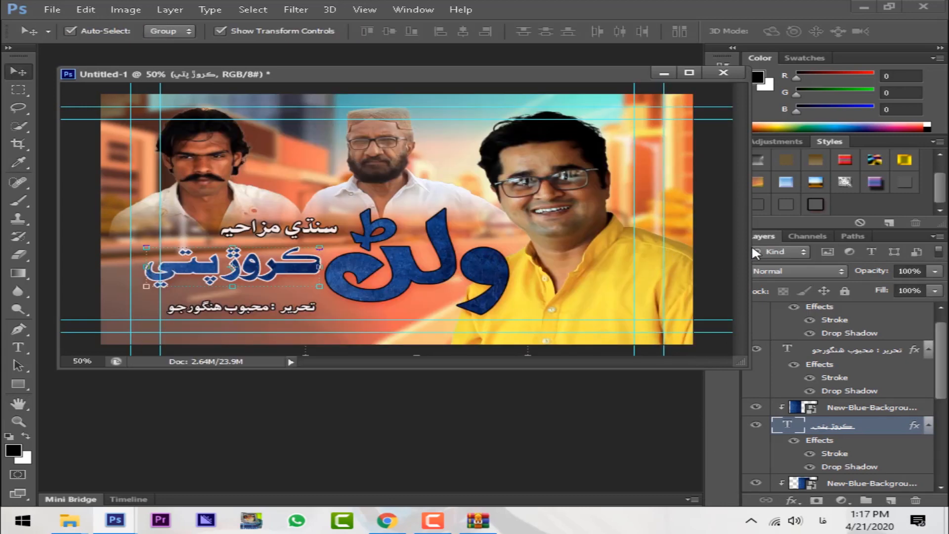
{"action": "left_click", "coordinate": [875, 482]}
{"action": "left_click", "coordinate": [791, 500]}
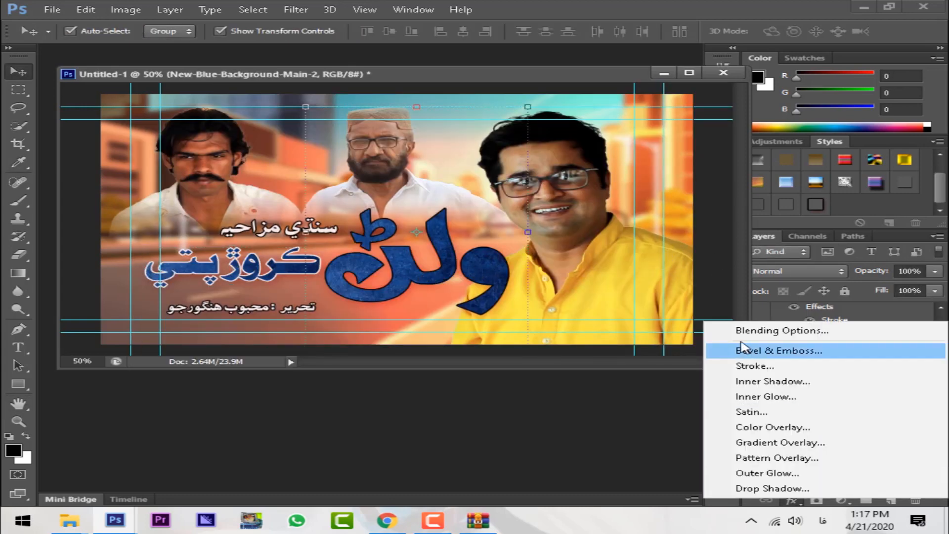
{"action": "left_click", "coordinate": [844, 313]}
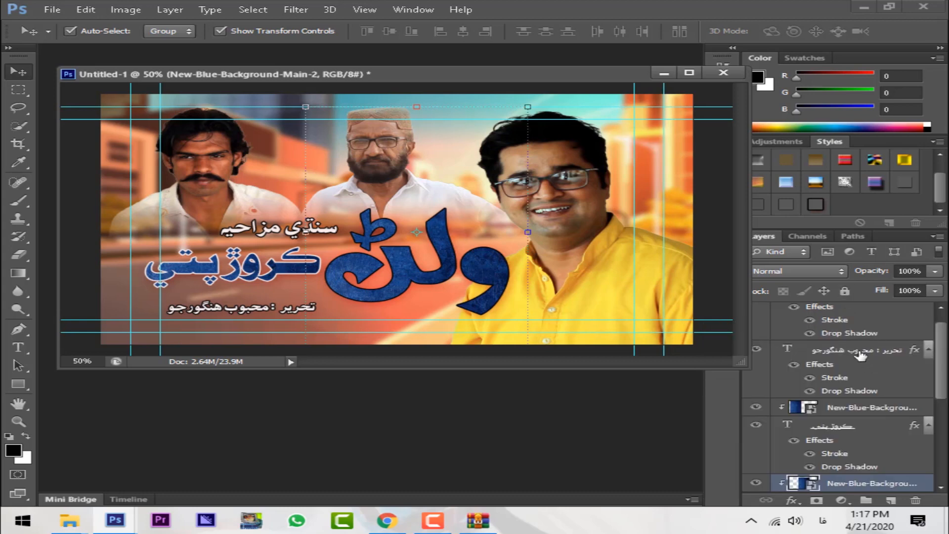
Change the stroke colour of the large ولڻ title to white in its layer style.
{"action": "scroll", "coordinate": [882, 405], "scroll_direction": "down", "scroll_amount": 5}
{"action": "left_click", "coordinate": [822, 349]}
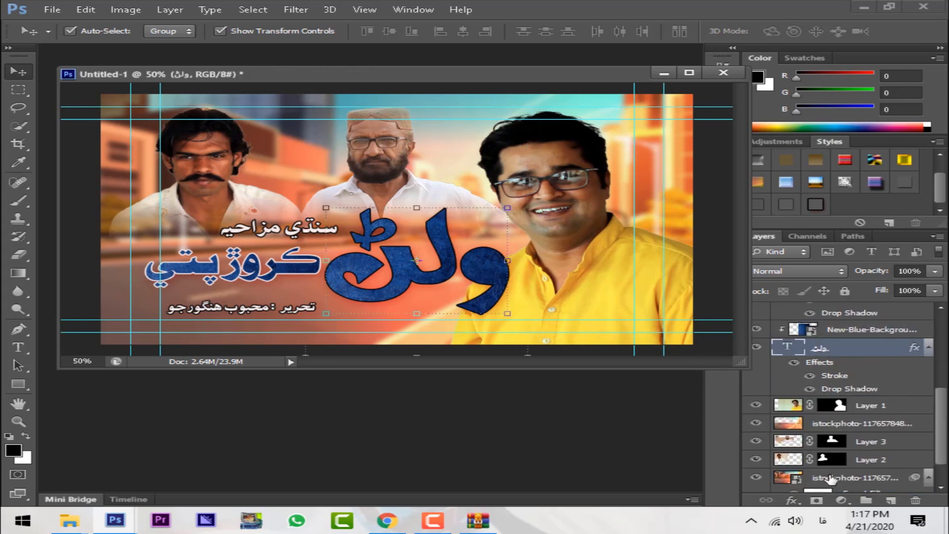
{"action": "left_click", "coordinate": [791, 500]}
{"action": "left_click", "coordinate": [782, 366]}
{"action": "left_click", "coordinate": [341, 266]}
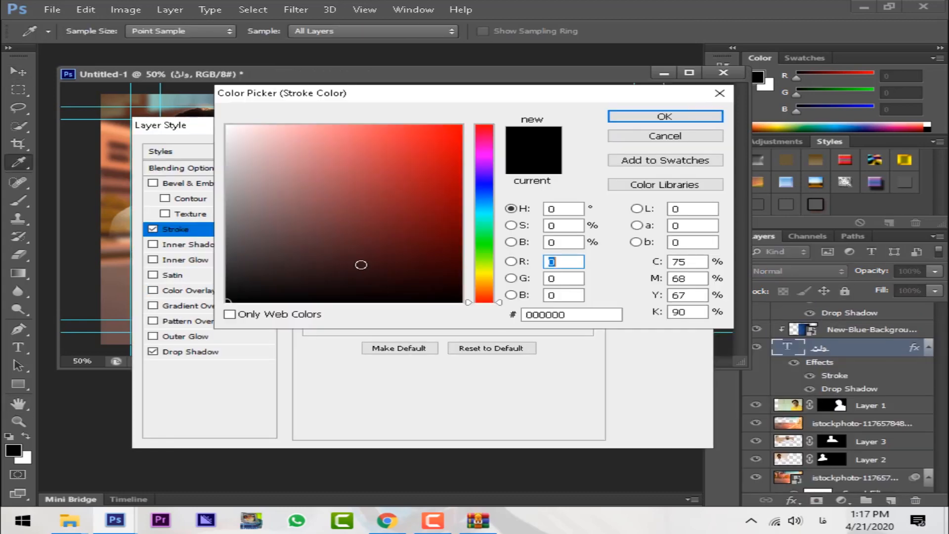
{"action": "left_click", "coordinate": [237, 130]}
{"action": "left_click", "coordinate": [664, 116]}
{"action": "left_click", "coordinate": [660, 150]}
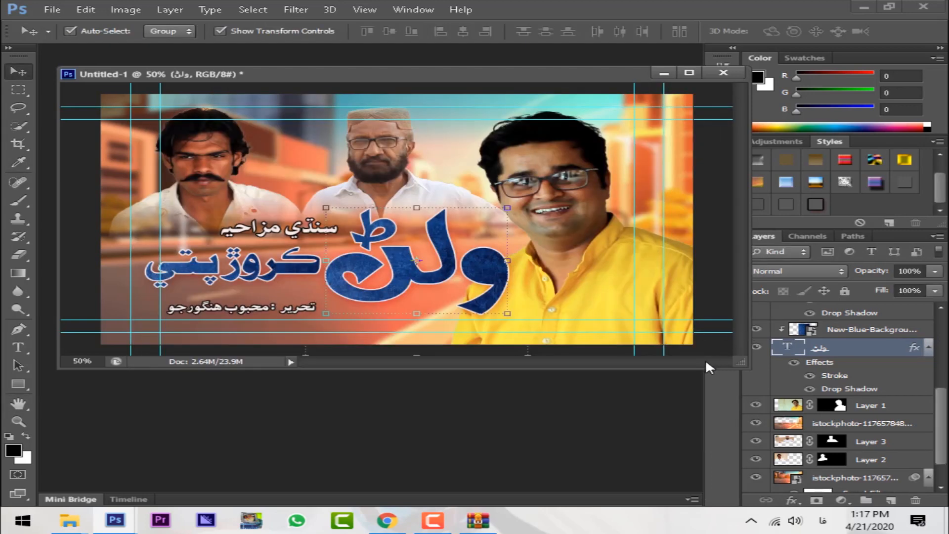
Place the Flying-Dollars-PNG-HD image from the background folder into the thumbnail, directly above Layer 1.
{"action": "left_click", "coordinate": [596, 217]}
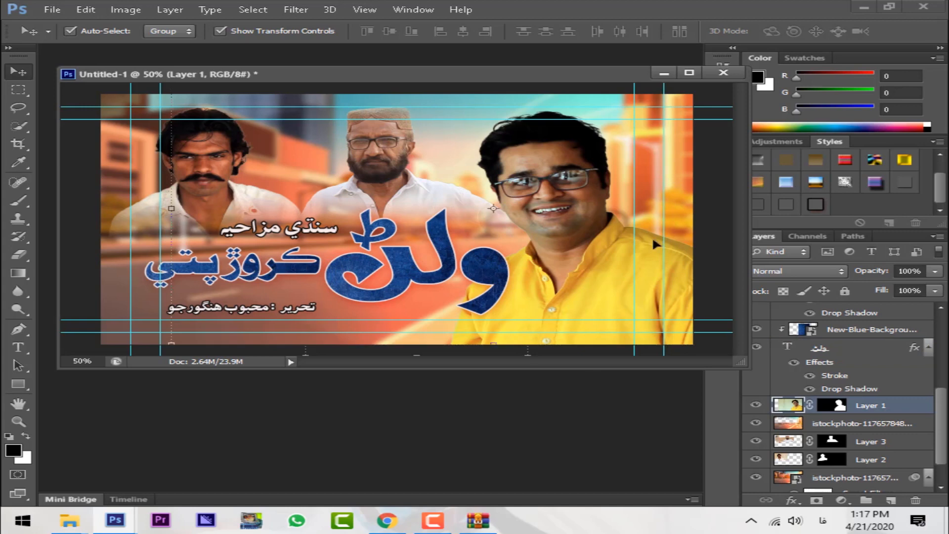
{"action": "mouse_move", "coordinate": [69, 520]}
{"action": "left_click", "coordinate": [343, 461]}
{"action": "left_click", "coordinate": [219, 128]}
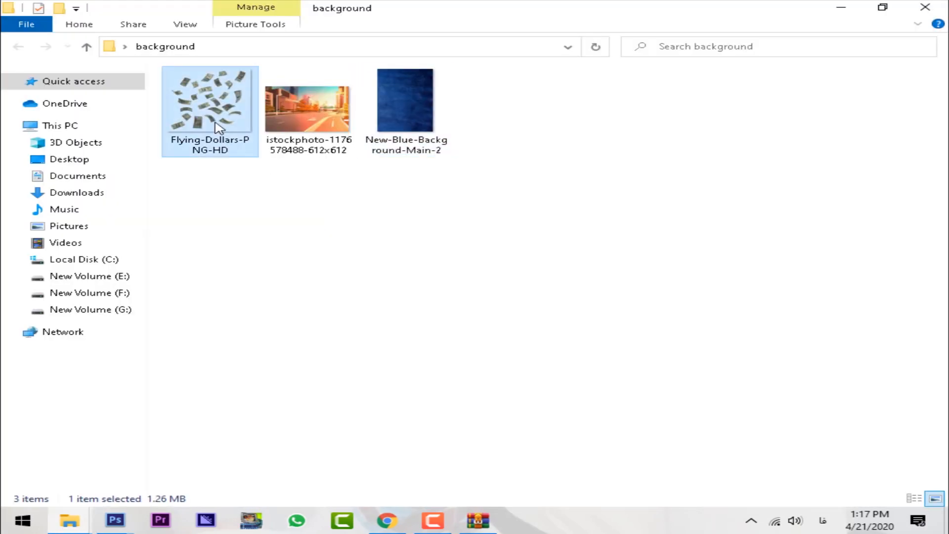
{"action": "left_click_drag", "start_coordinate": [219, 128], "coordinate": [506, 232]}
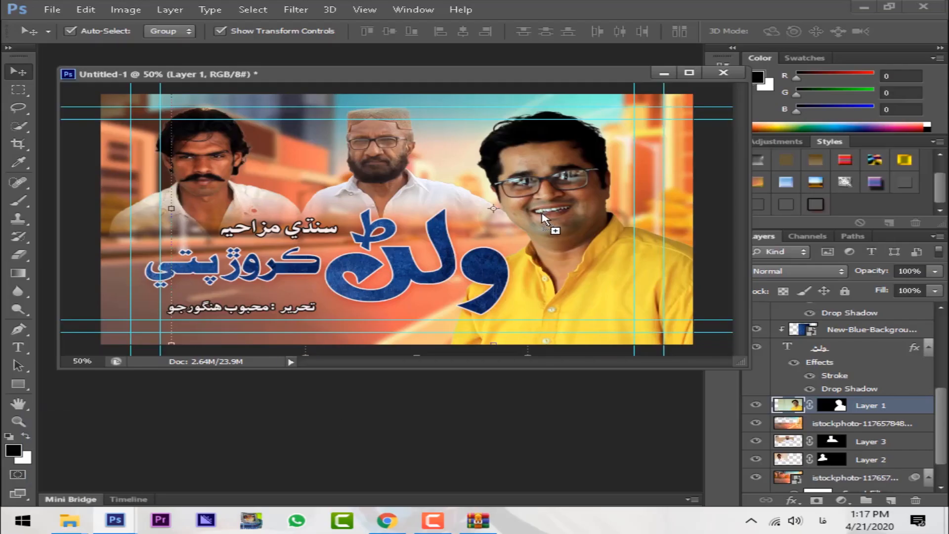
Enlarge the flying dollars image and position it around the man in the yellow shirt.
{"action": "left_click_drag", "start_coordinate": [384, 184], "coordinate": [571, 152]}
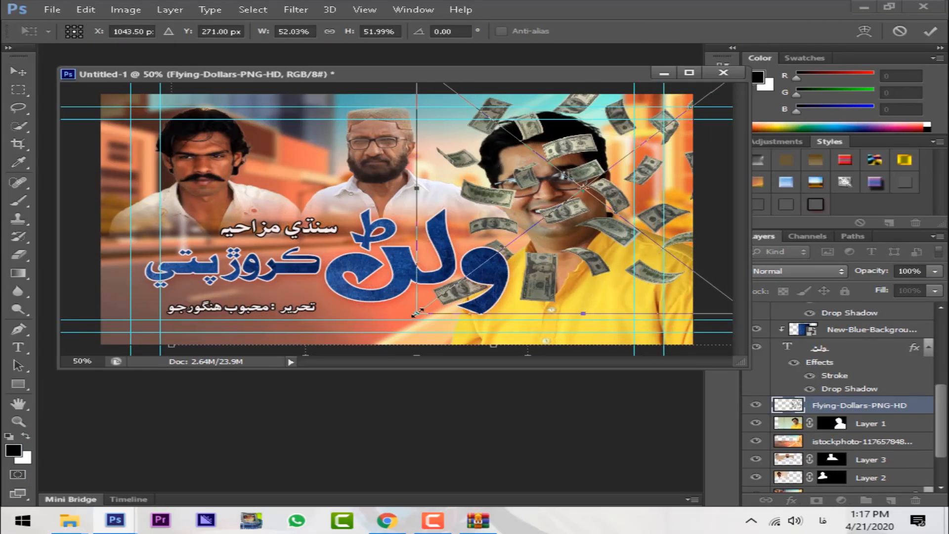
{"action": "left_click_drag", "start_coordinate": [417, 313], "coordinate": [293, 407]}
{"action": "left_click_drag", "start_coordinate": [517, 179], "coordinate": [601, 130]}
{"action": "key", "text": "Return"}
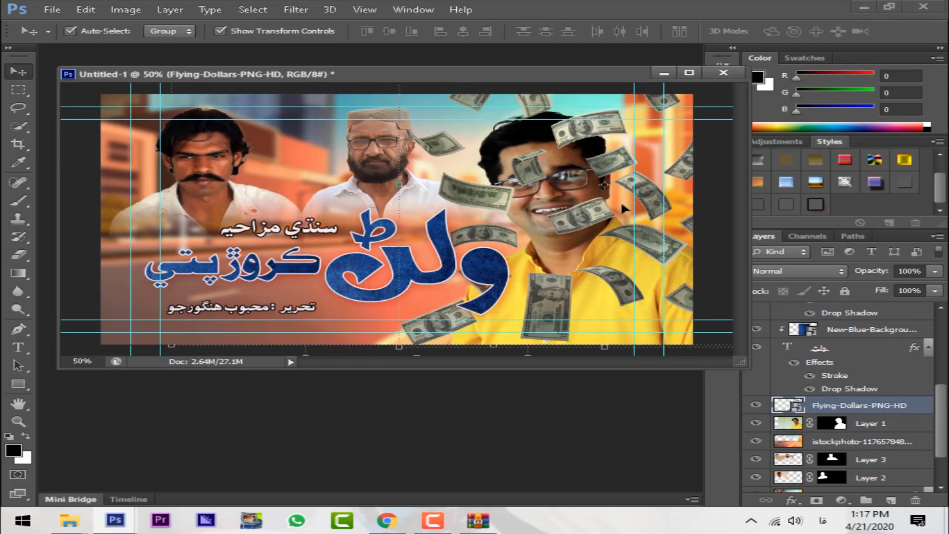
Reorder the Flying-Dollars-PNG-HD layer to sit directly beneath Layer 1, behind the man in the yellow shirt.
{"action": "key", "text": "ctrl+["}
{"action": "key", "text": "ctrl+["}
{"action": "key", "text": "ctrl+]"}
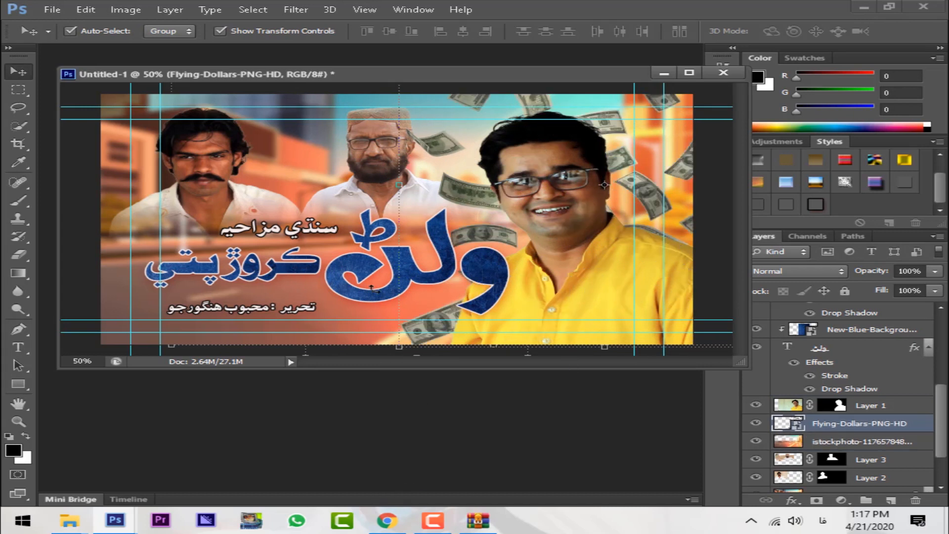
Bring the maxresdefault-Recovered.jpg reference document to the front and reposition its window to view the logos.
{"action": "left_click", "coordinate": [115, 520]}
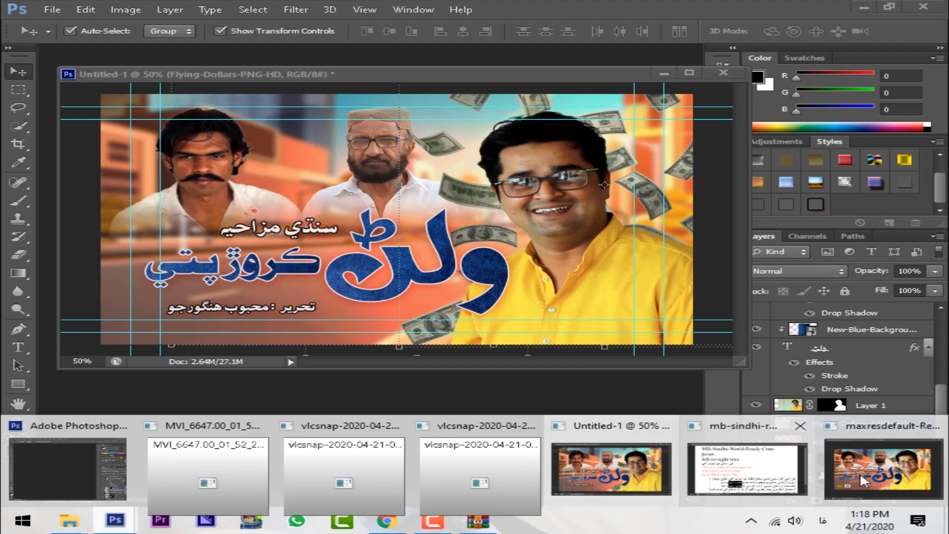
{"action": "left_click", "coordinate": [637, 481]}
{"action": "left_click", "coordinate": [114, 520]}
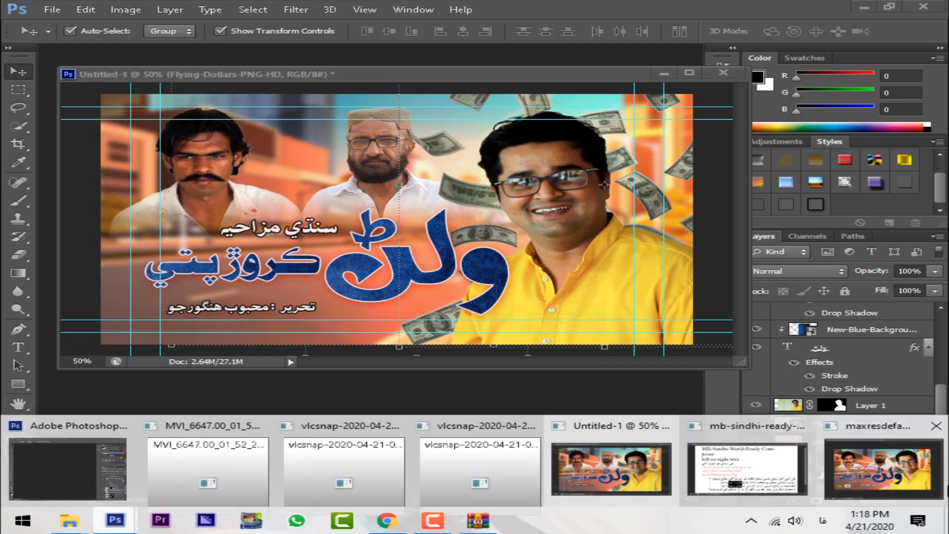
{"action": "left_click", "coordinate": [882, 469]}
{"action": "left_click_drag", "start_coordinate": [332, 98], "coordinate": [363, 67]}
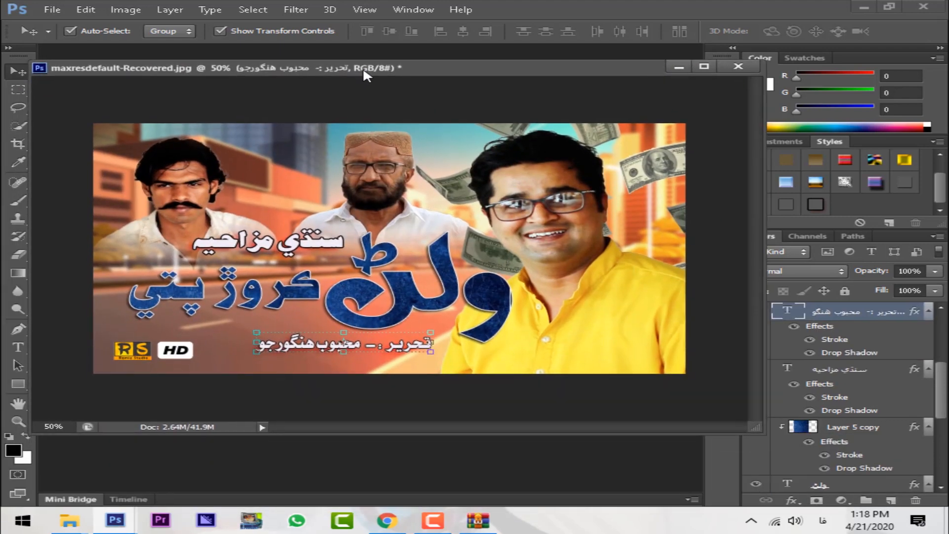